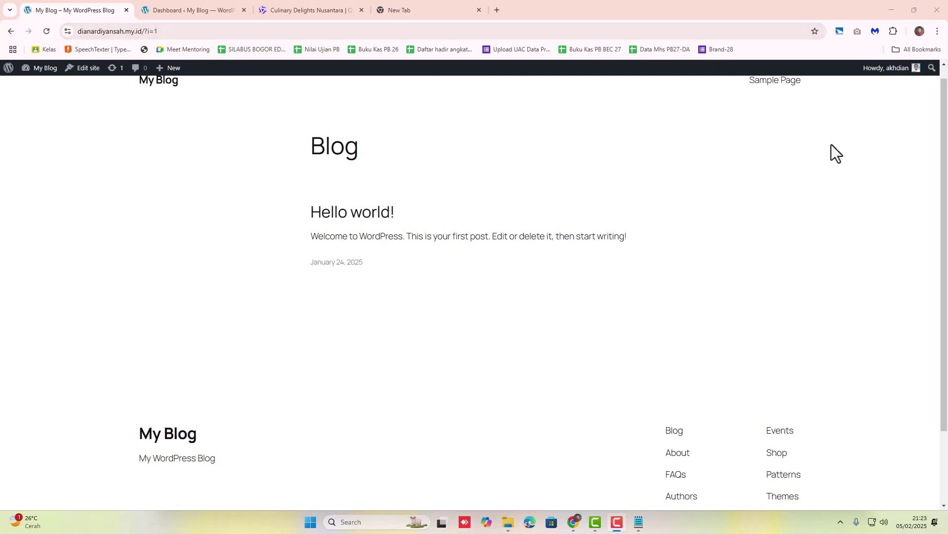
# Step: Look over the blog's public front page and the widgets on the WordPress admin dashboard
pyautogui.scroll(1, 304, 207)
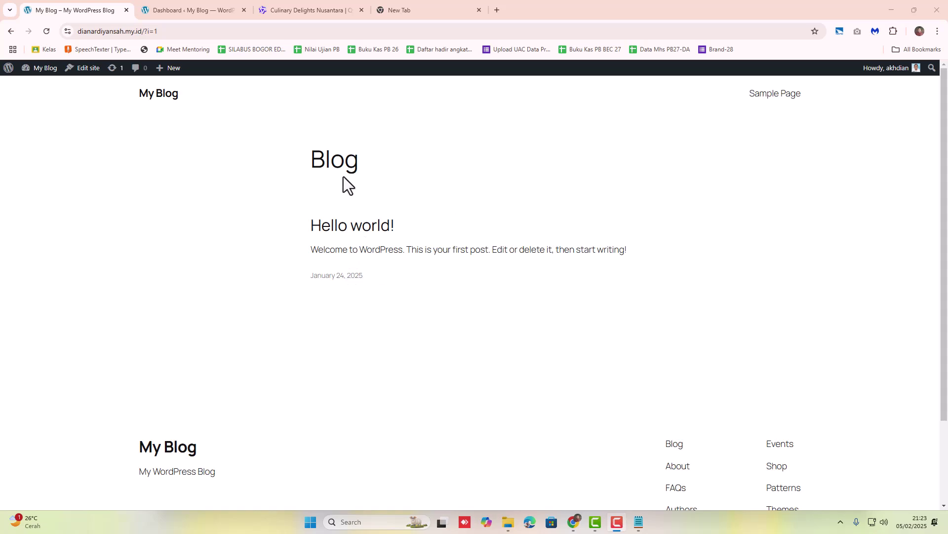
pyautogui.click(68, 31)
pyautogui.click(287, 117)
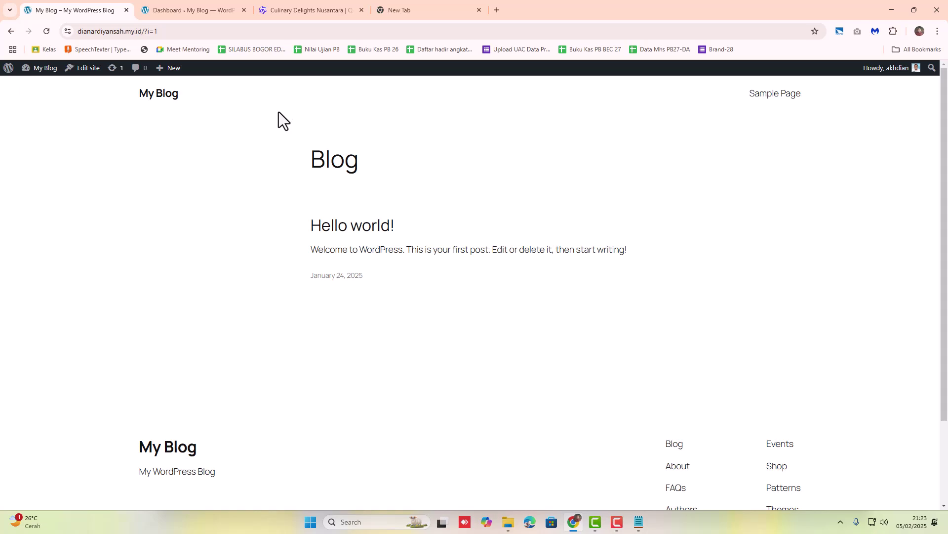
pyautogui.click(170, 12)
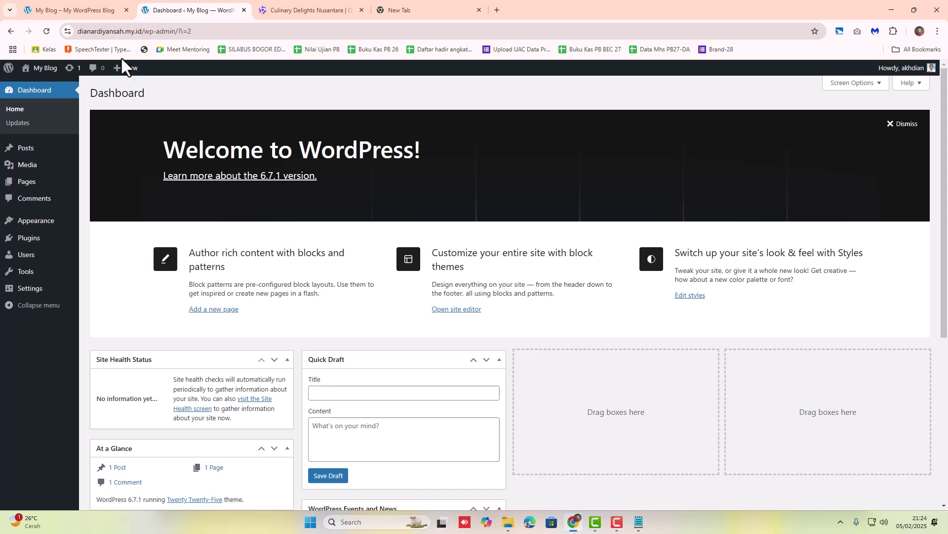
pyautogui.moveTo(121, 77)
pyautogui.scroll(-5, 86, 237)
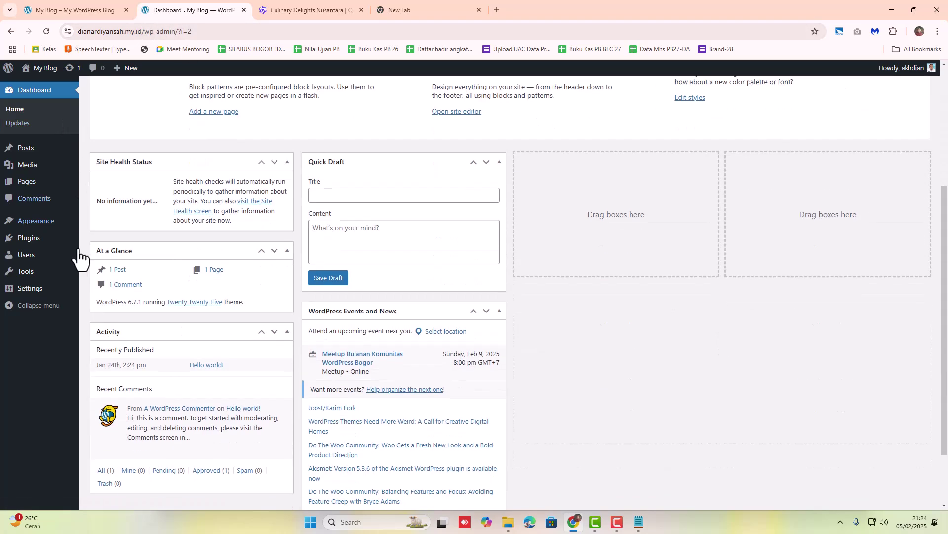
pyautogui.moveTo(79, 257)
pyautogui.scroll(5, 91, 249)
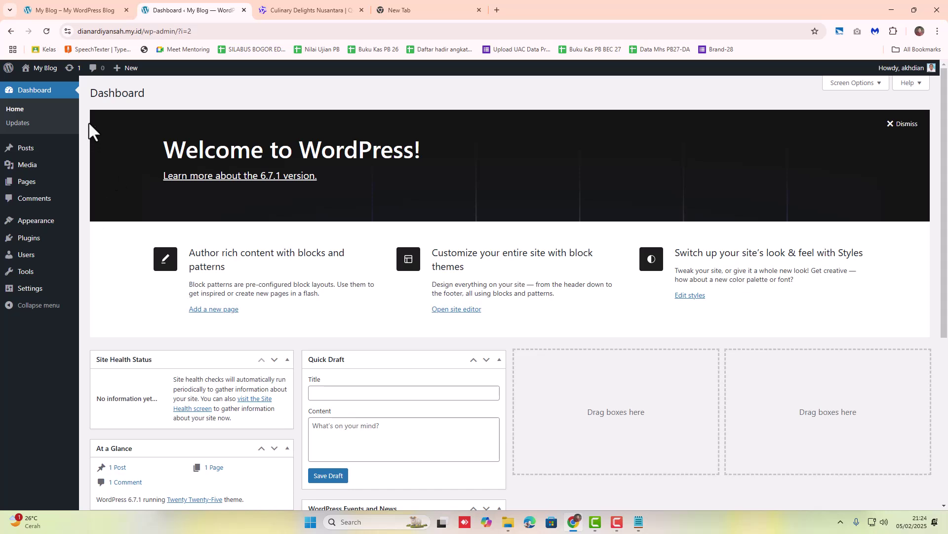
pyautogui.moveTo(91, 93); pyautogui.dragTo(151, 100)
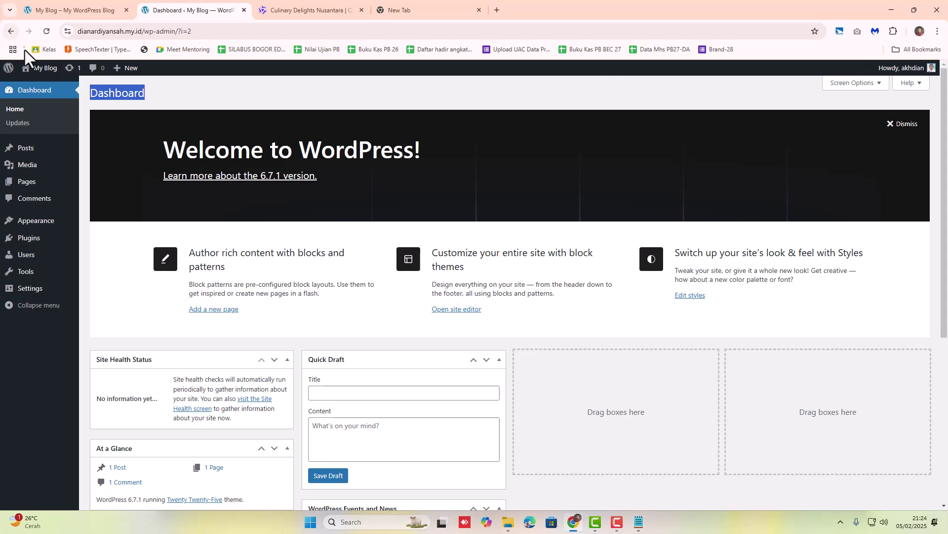
# Step: Check the Qwen chat with the culinary tagline and post category suggestions, and return to the WordPress dashboard
pyautogui.moveTo(32, 74)
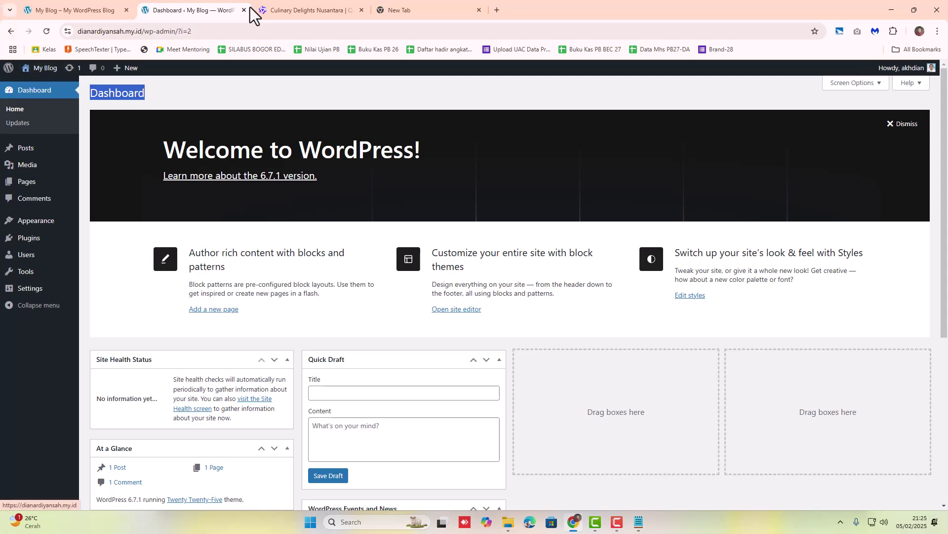
pyautogui.click(280, 10)
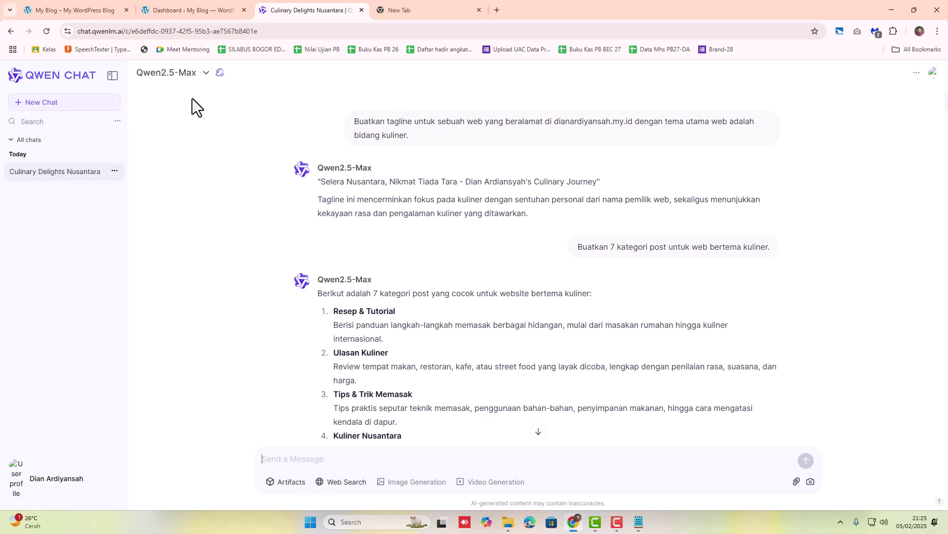
pyautogui.click(118, 15)
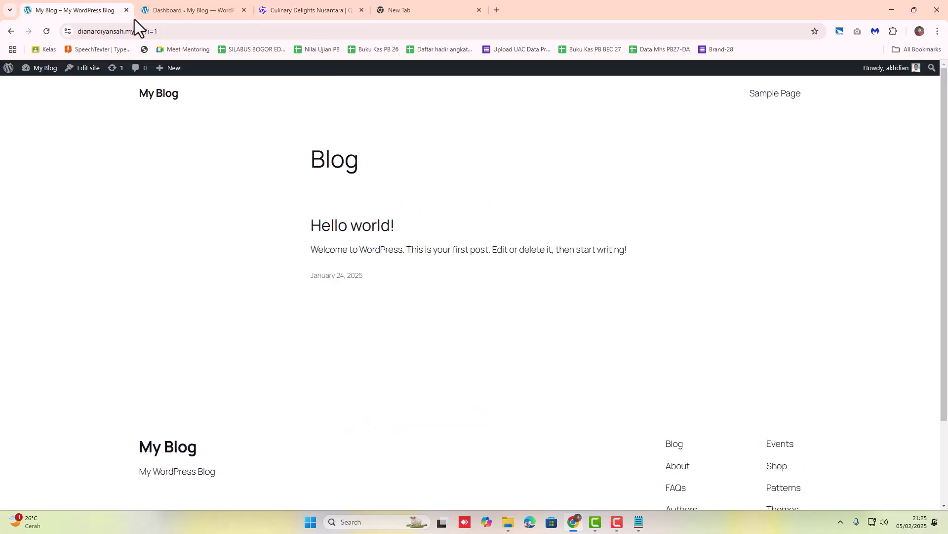
pyautogui.click(183, 16)
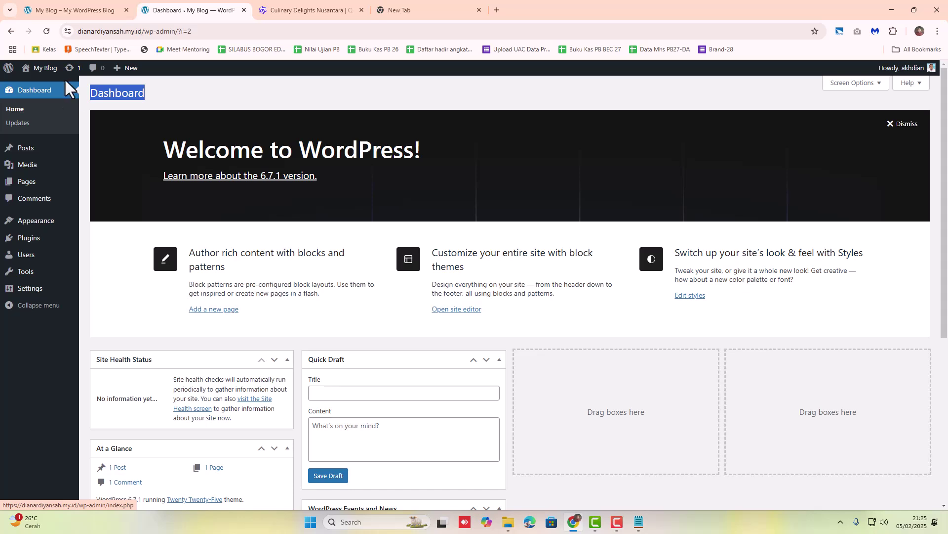
pyautogui.click(191, 85)
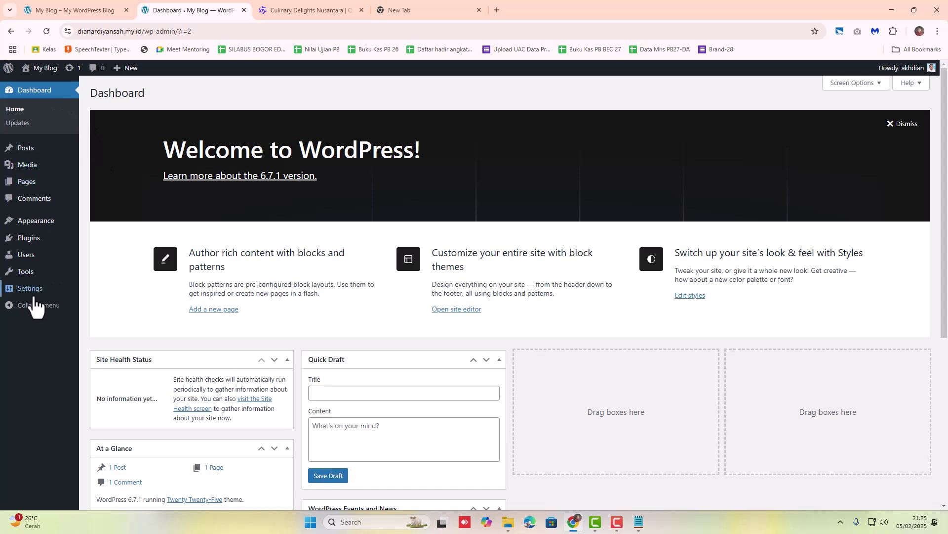
# Step: Open the site's General Settings and review the available options down to the date and time formats
pyautogui.moveTo(39, 292)
pyautogui.click(29, 291)
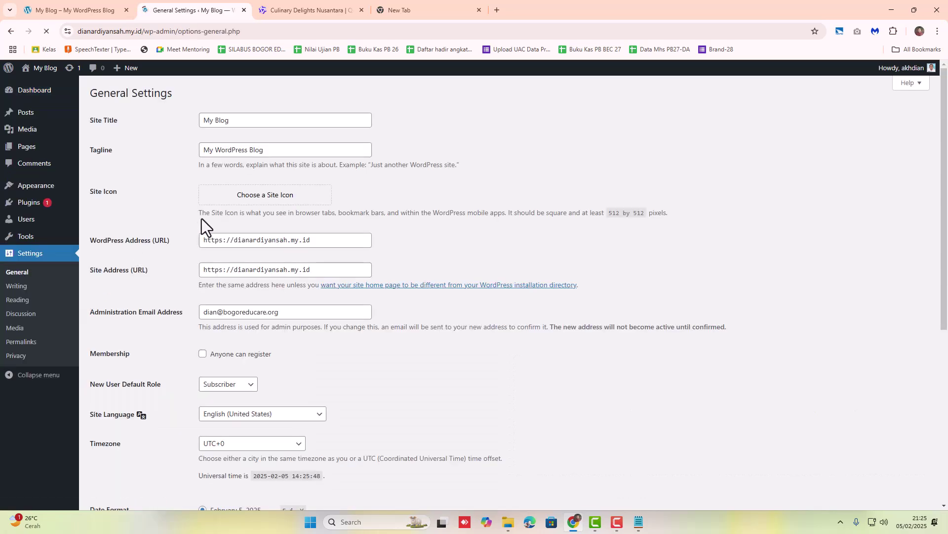
pyautogui.scroll(-6, 200, 225)
pyautogui.scroll(6, 186, 343)
pyautogui.scroll(-6, 154, 425)
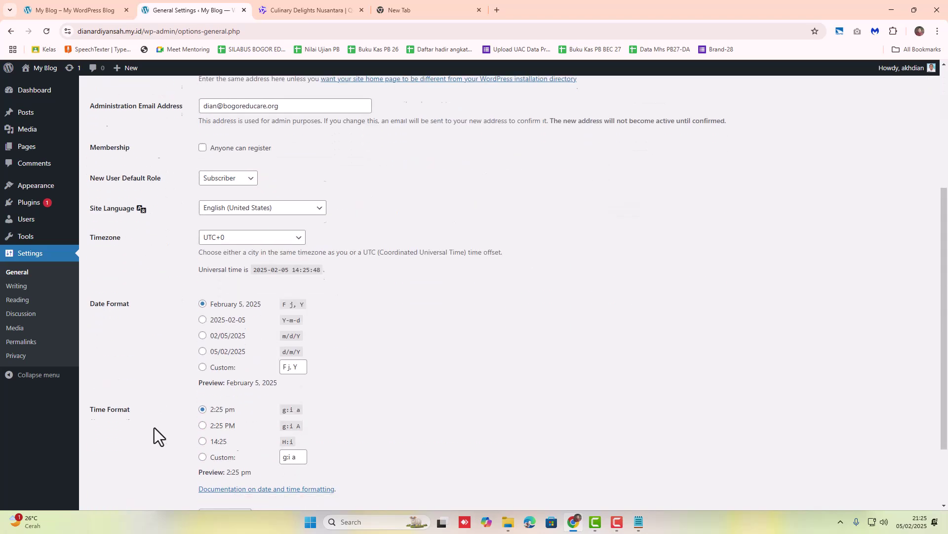
pyautogui.scroll(6, 153, 430)
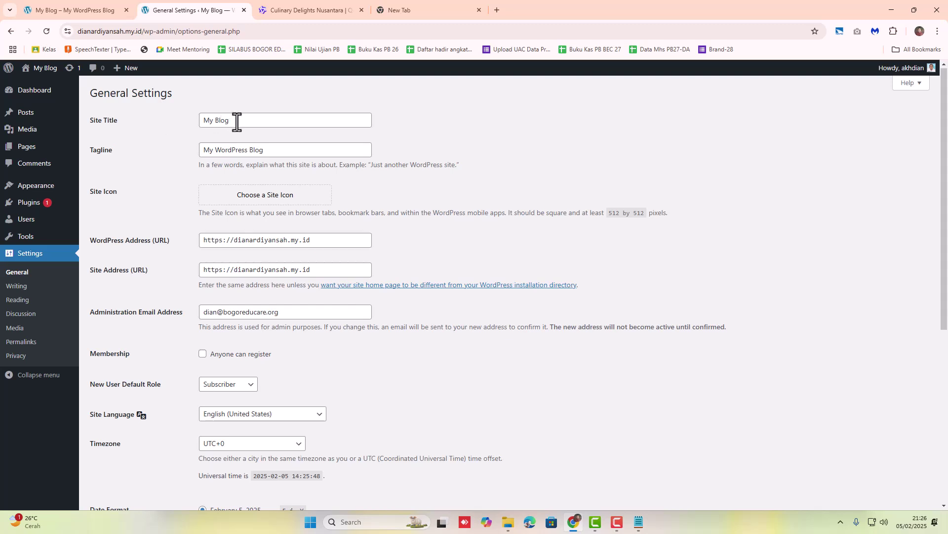
# Step: Replace the site title with the site owner's full name followed by "Blog"
pyautogui.moveTo(252, 121); pyautogui.dragTo(144, 122)
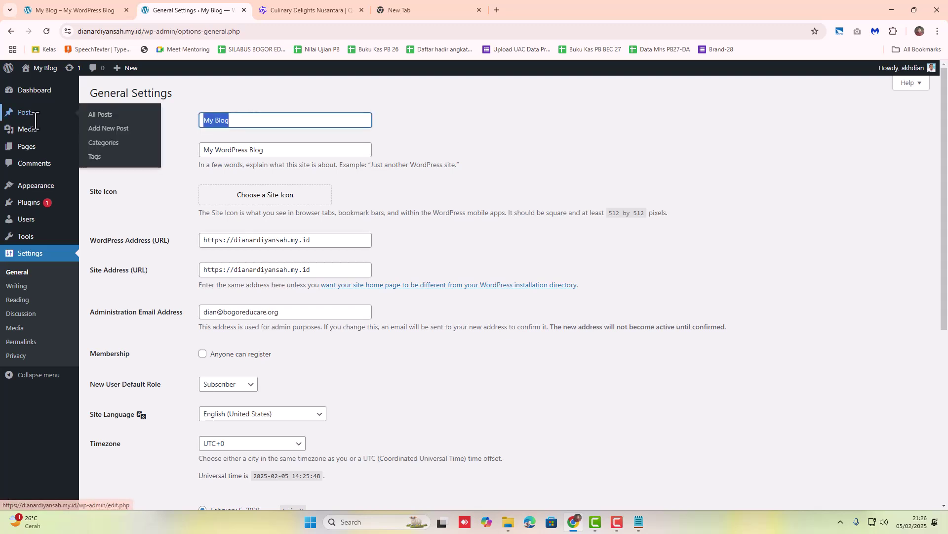
pyautogui.write('dian')
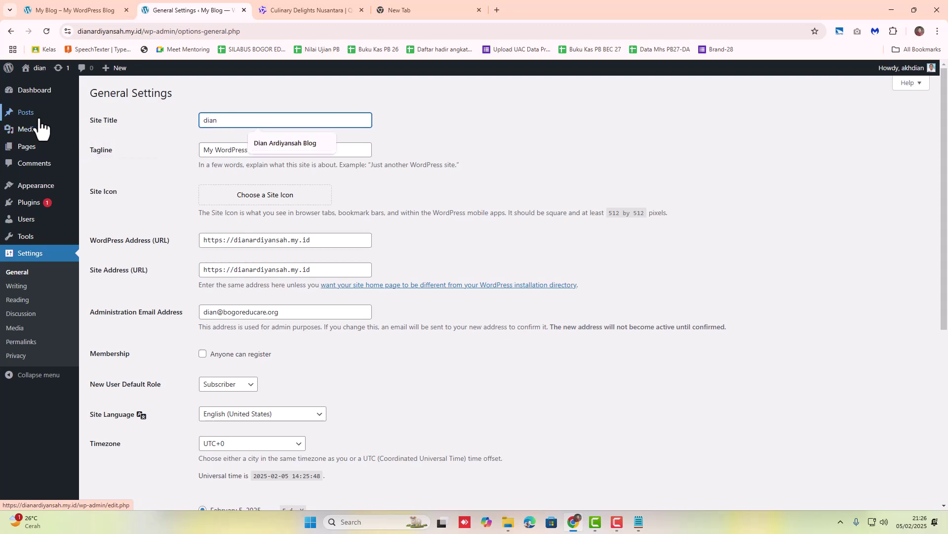
pyautogui.click(298, 144)
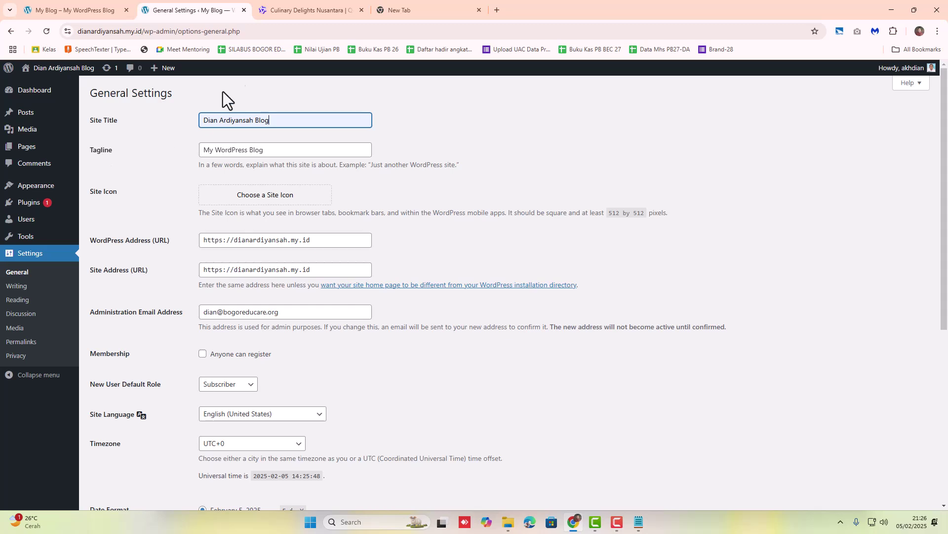
# Step: Switch to Qwen Chat and copy the suggested tagline beginning "Selera Nusantara, Nikmat Tiada Tara", without its quotation marks
pyautogui.click(265, 13)
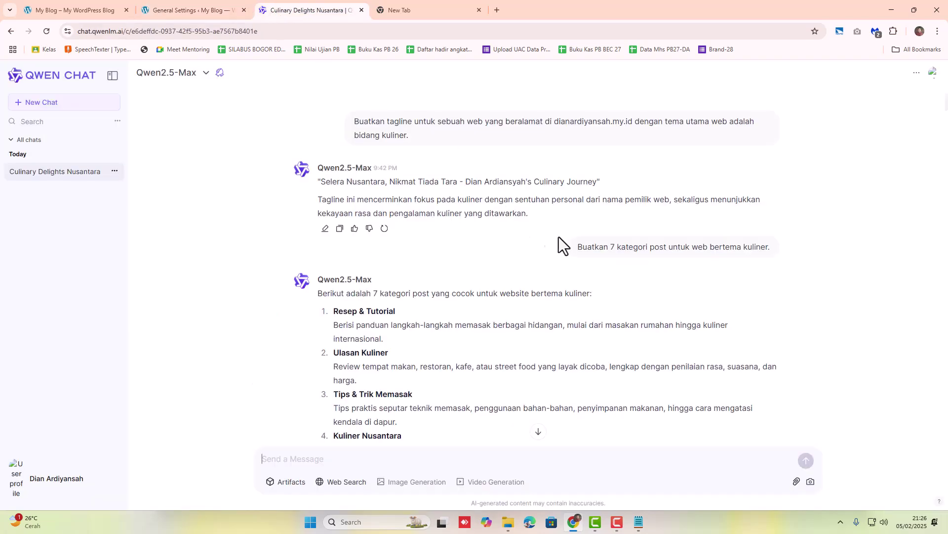
pyautogui.scroll(5, 546, 180)
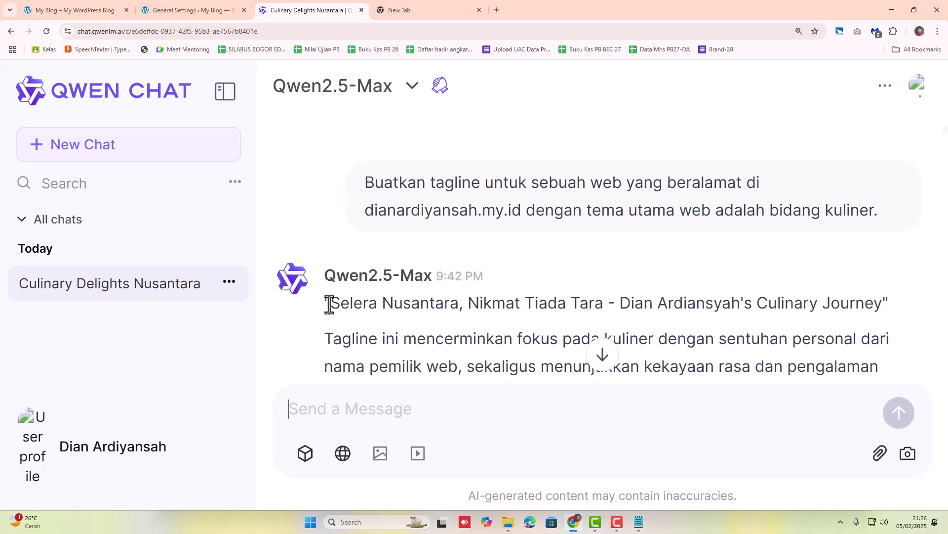
pyautogui.moveTo(329, 304); pyautogui.dragTo(882, 300)
pyautogui.rightClick(853, 307)
pyautogui.click(792, 317)
# Step: Return to WordPress General Settings and replace the existing tagline with the copied "Selera Nusantara, Nikmat Tiada Tara" text
pyautogui.click(194, 10)
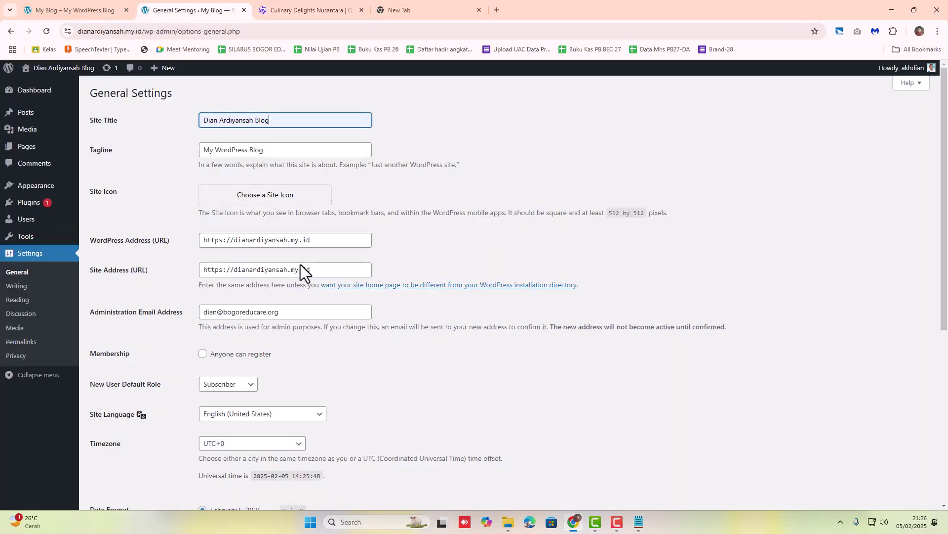
pyautogui.rightClick(225, 151)
pyautogui.moveTo(293, 154); pyautogui.dragTo(198, 151)
pyautogui.rightClick(230, 151)
pyautogui.click(267, 223)
pyautogui.click(516, 143)
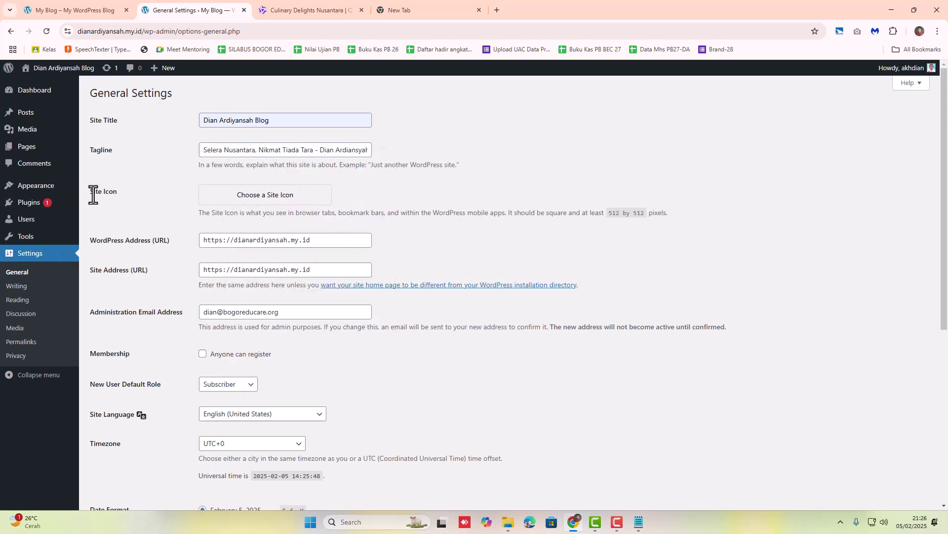
# Step: Upload the photo DSCF1692 from the Pictures folder as the site icon image
pyautogui.click(242, 199)
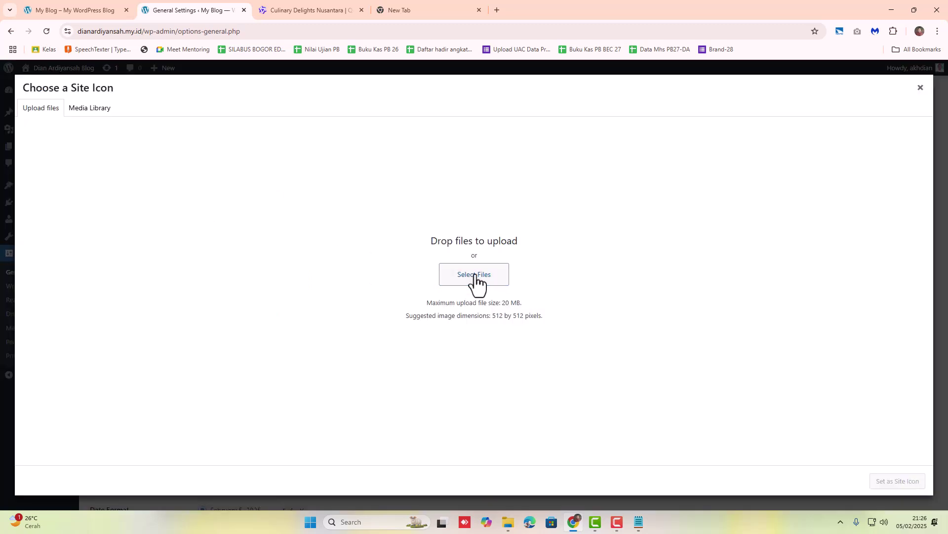
pyautogui.click(184, 224)
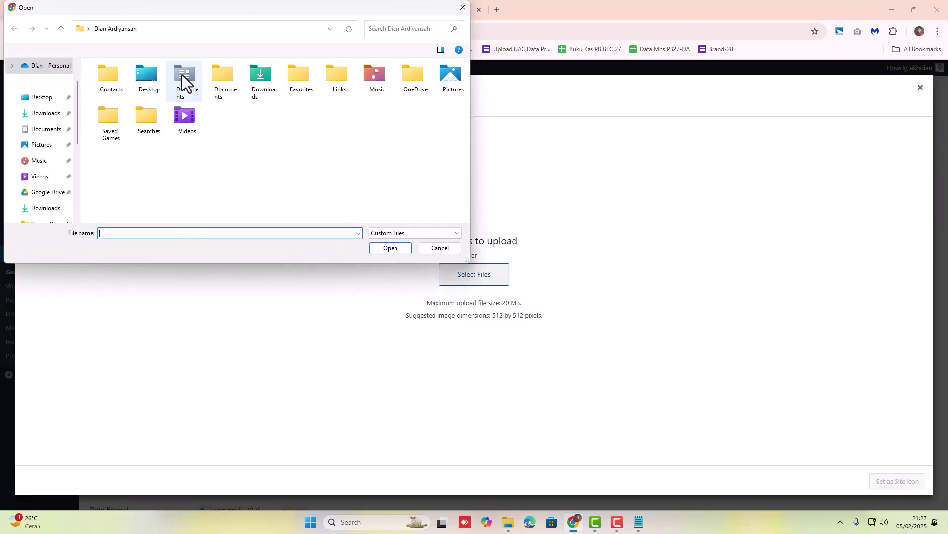
pyautogui.click(443, 252)
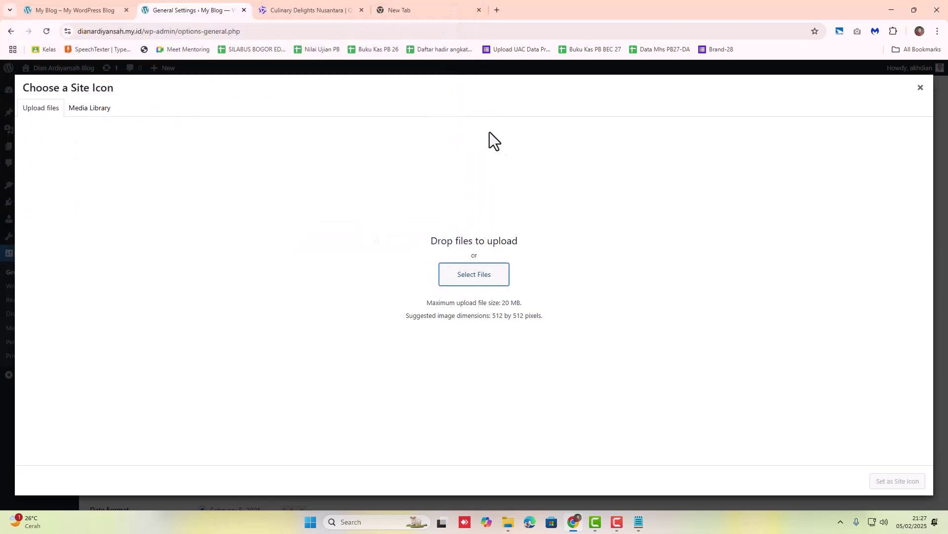
pyautogui.click(496, 282)
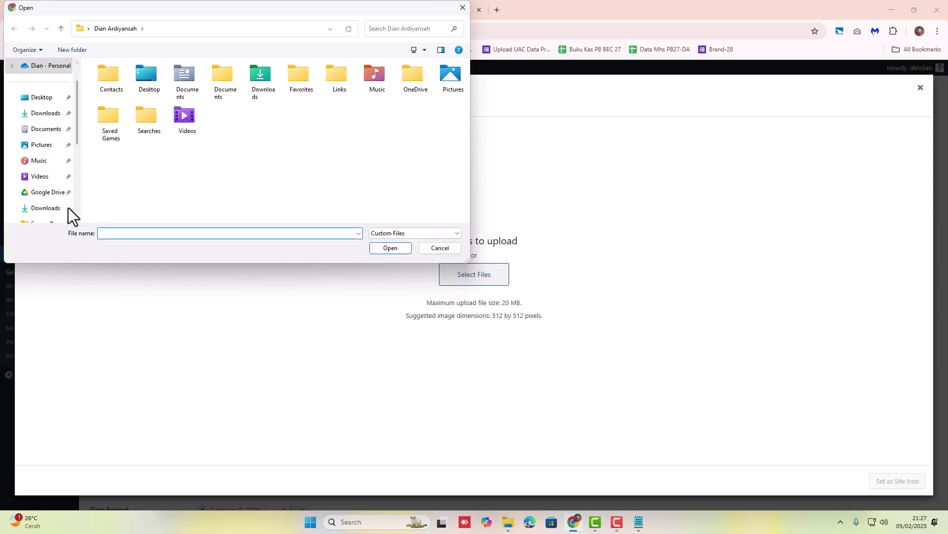
pyautogui.doubleClick(440, 75)
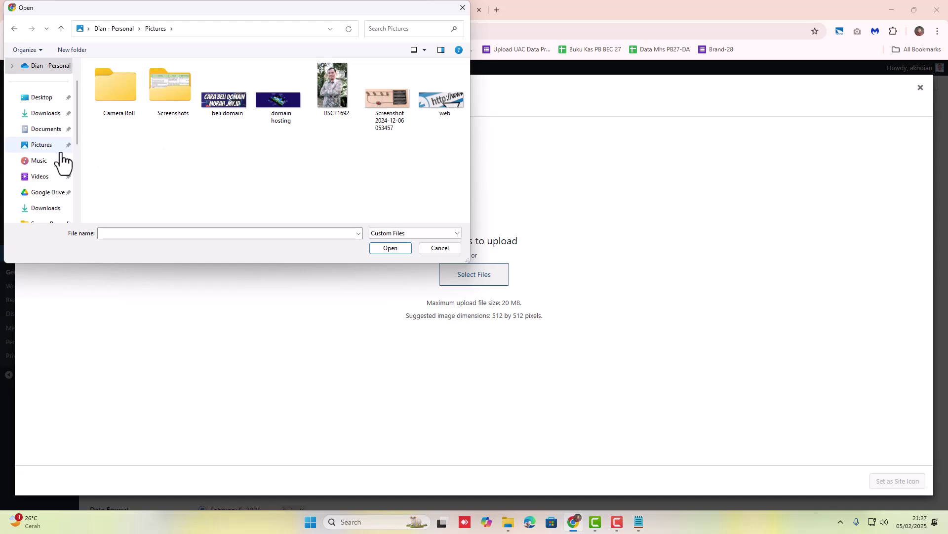
pyautogui.doubleClick(330, 79)
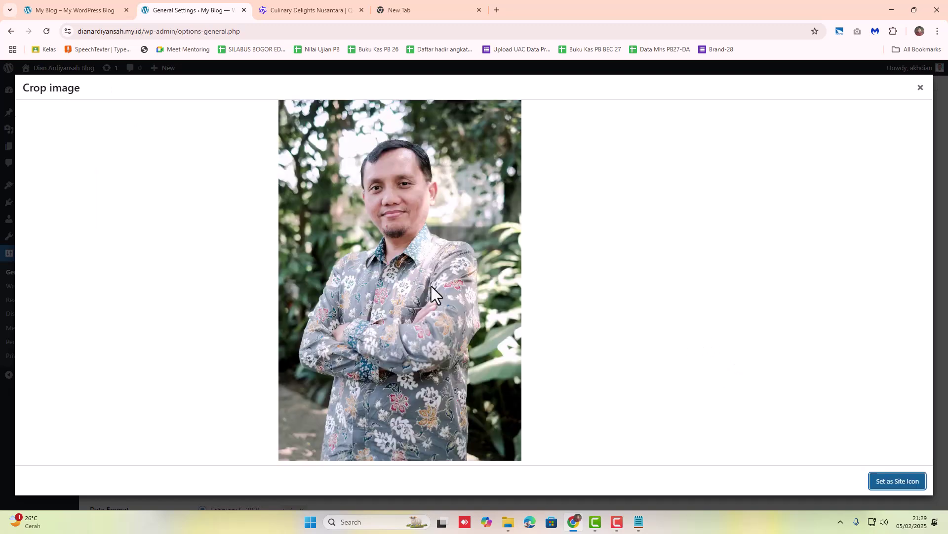
# Step: Position the square crop over the head and upper body in the portrait and crop it for the site icon
pyautogui.moveTo(412, 319); pyautogui.dragTo(416, 251)
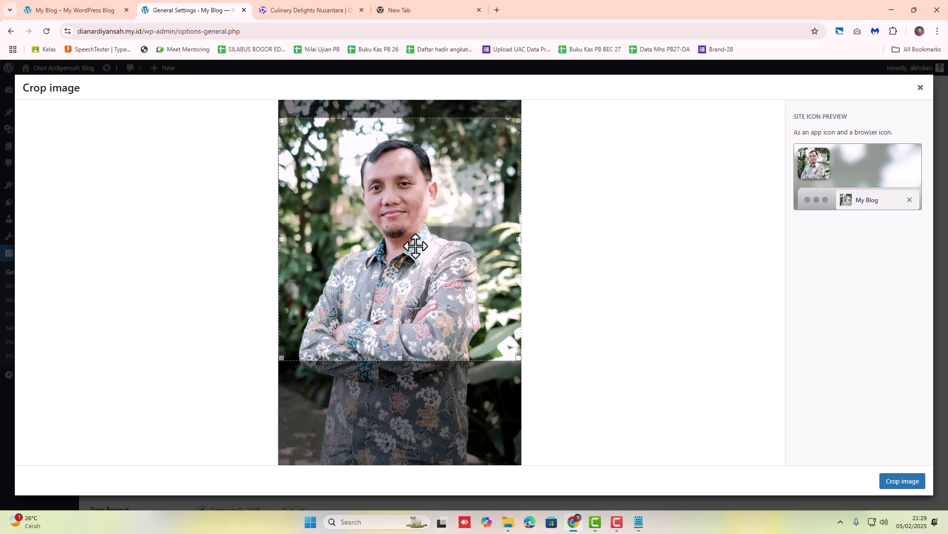
pyautogui.moveTo(415, 243); pyautogui.dragTo(415, 248)
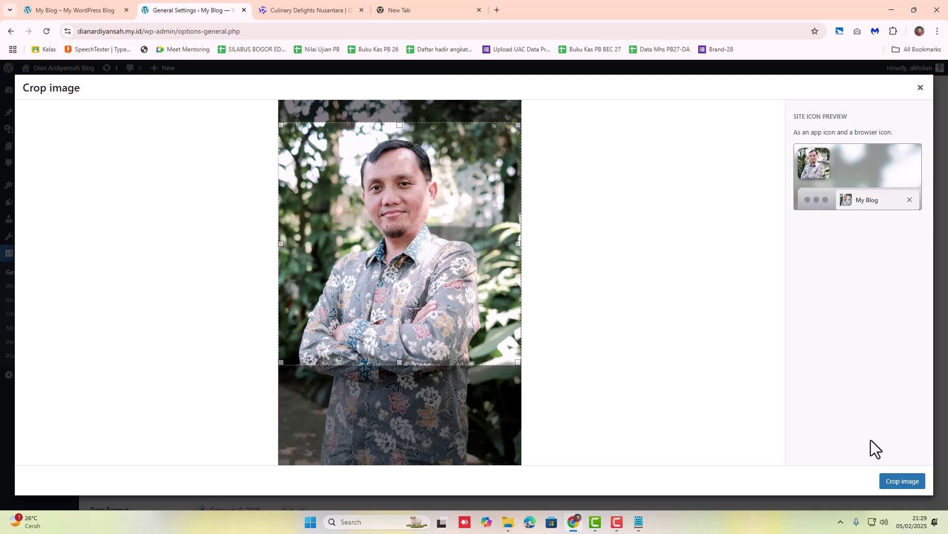
pyautogui.click(895, 483)
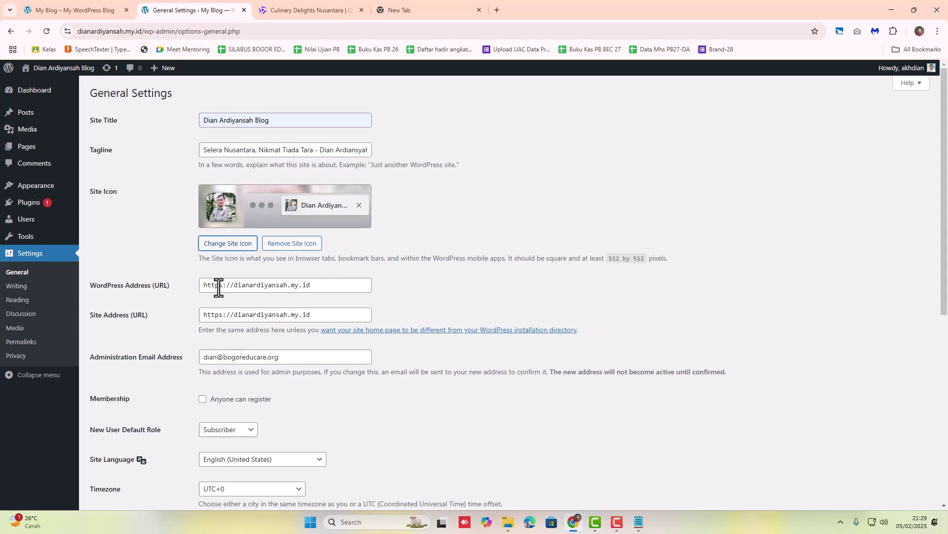
# Step: Set the site timezone to UTC+7 and save the general settings
pyautogui.scroll(-1, 212, 324)
pyautogui.scroll(-2, 213, 326)
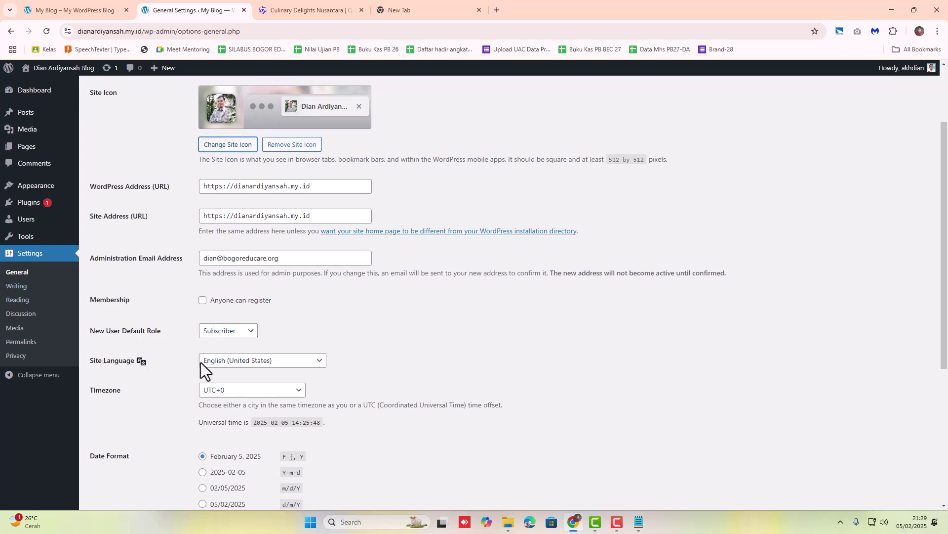
pyautogui.scroll(-1, 143, 375)
pyautogui.click(242, 342)
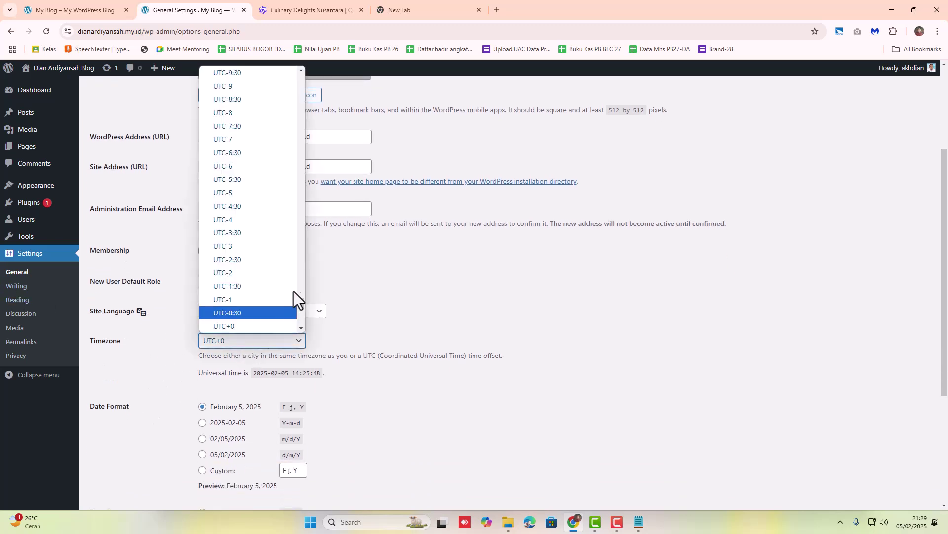
pyautogui.moveTo(298, 306); pyautogui.dragTo(298, 316)
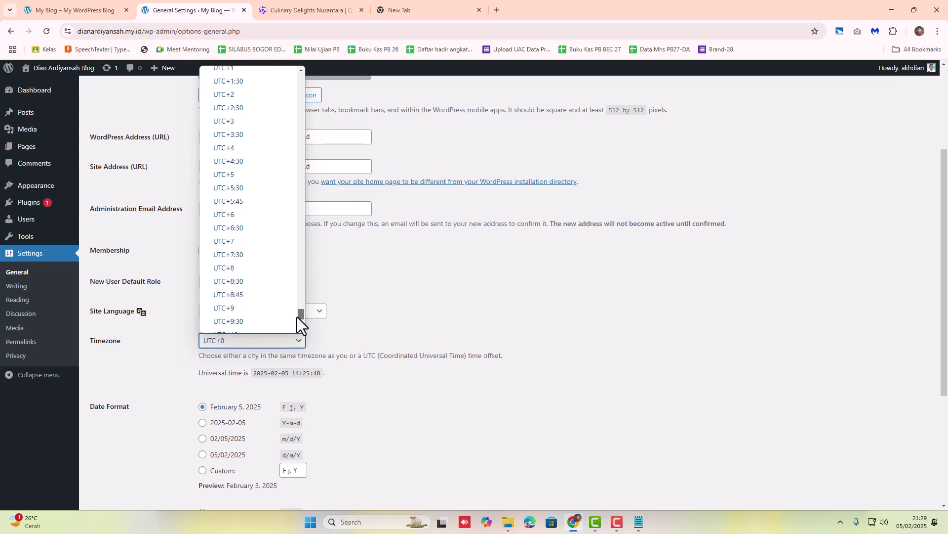
pyautogui.click(248, 242)
pyautogui.scroll(-3, 380, 317)
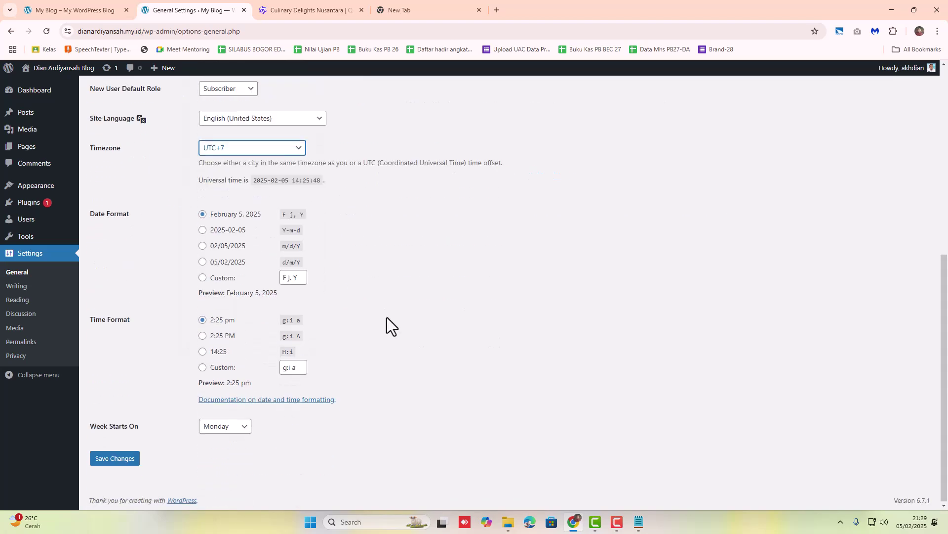
pyautogui.click(115, 459)
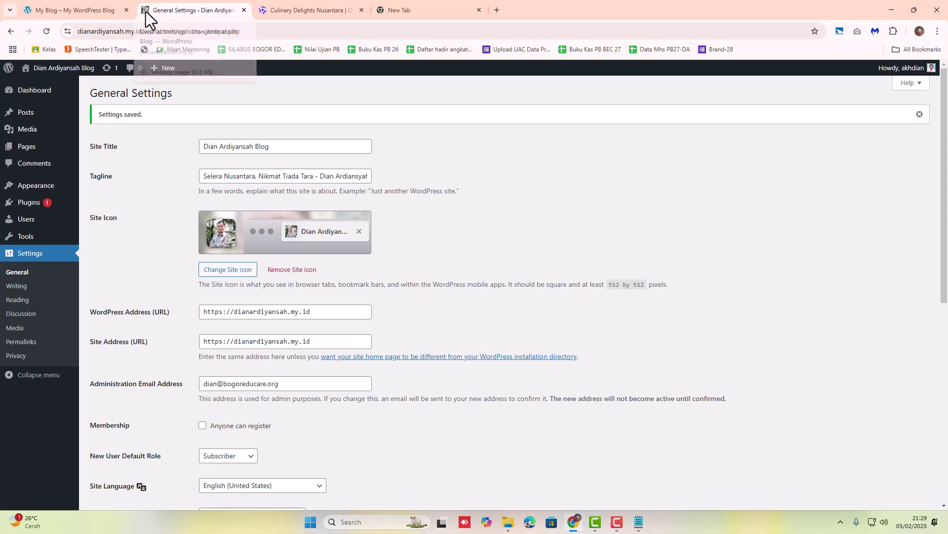
# Step: Reload the blog's public home page to check the site title, tagline and icon
pyautogui.click(64, 14)
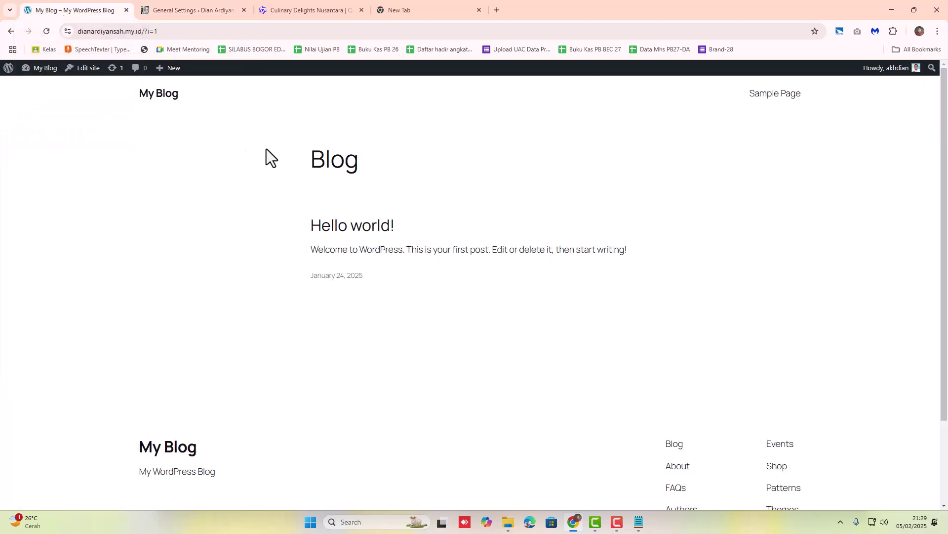
pyautogui.click(162, 94)
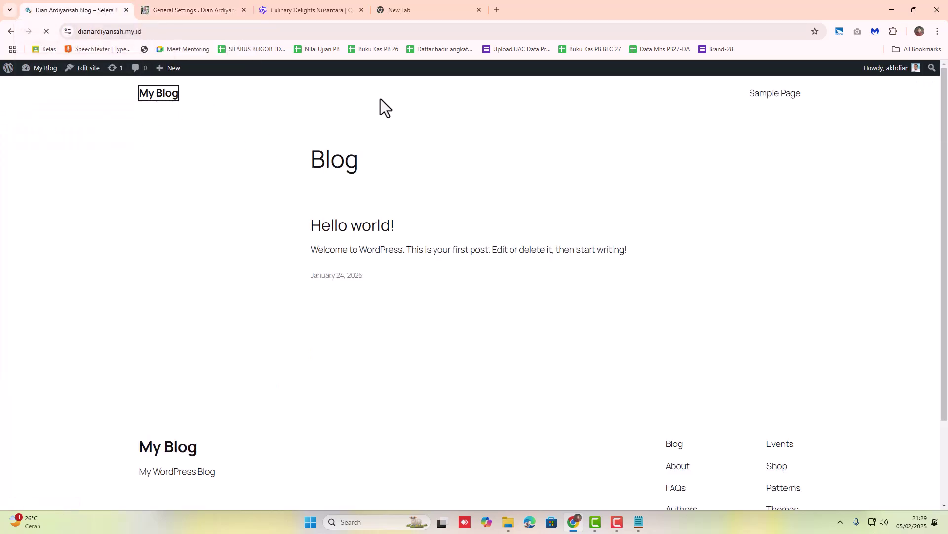
# Step: Return to the WordPress admin and open the post Categories page
pyautogui.click(149, 12)
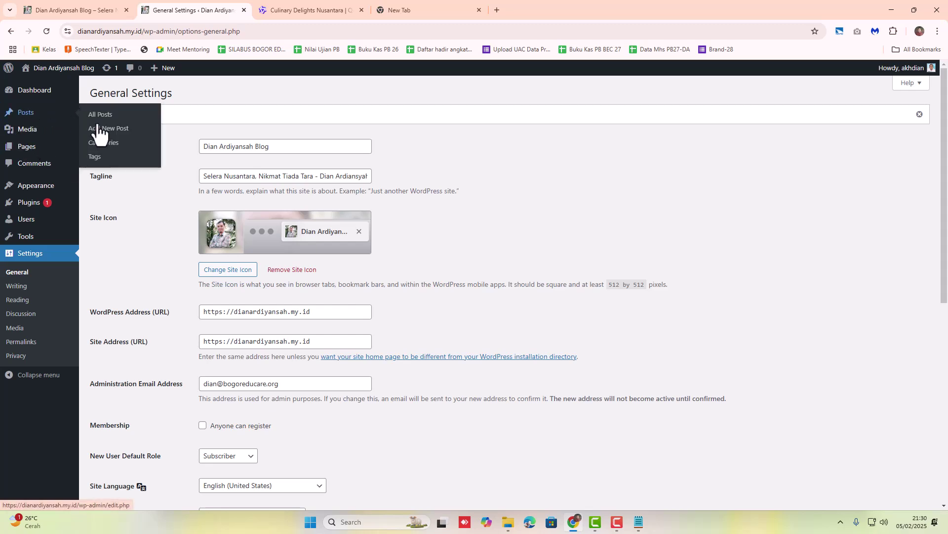
pyautogui.moveTo(22, 119)
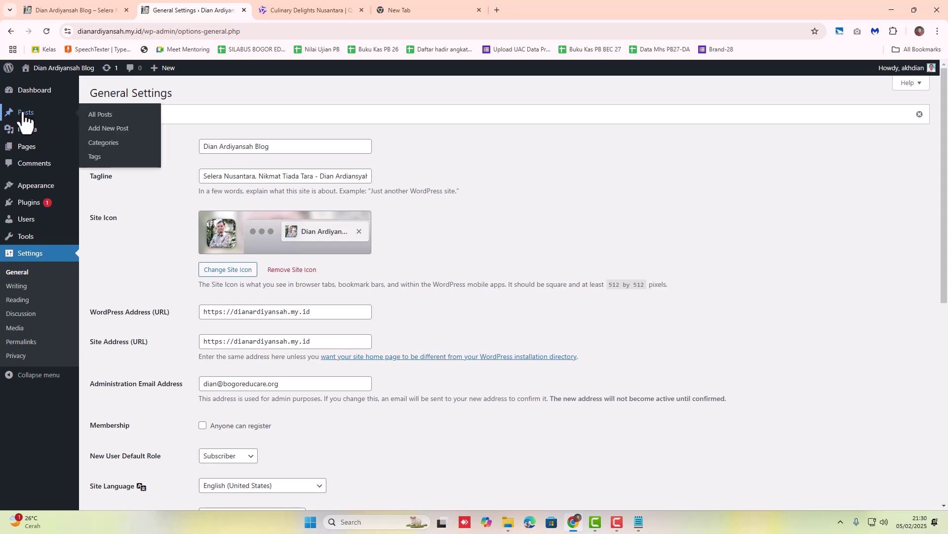
pyautogui.click(103, 144)
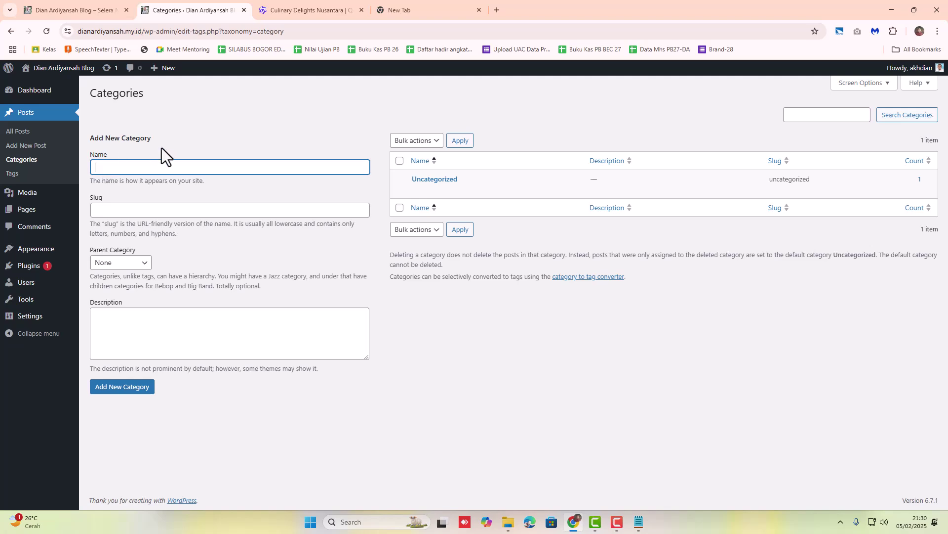
# Step: Switch to the Qwen Chat conversation and read through the seven suggested post categories for a culinary website
pyautogui.click(280, 9)
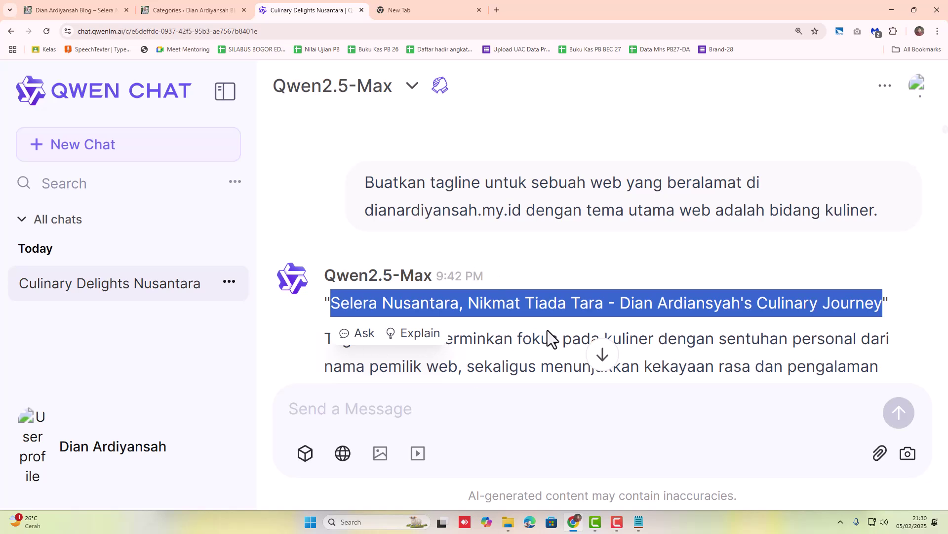
pyautogui.click(357, 241)
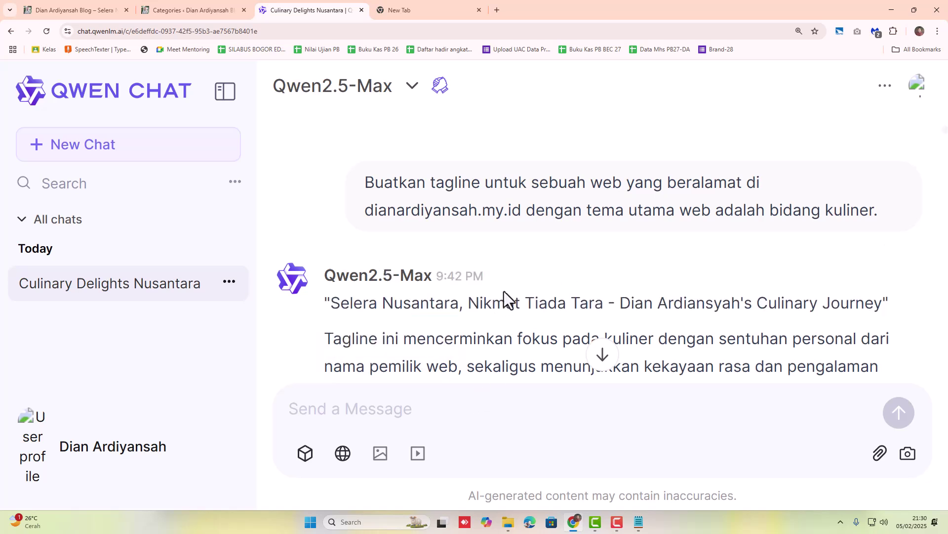
pyautogui.scroll(-3, 505, 262)
pyautogui.scroll(-3, 506, 261)
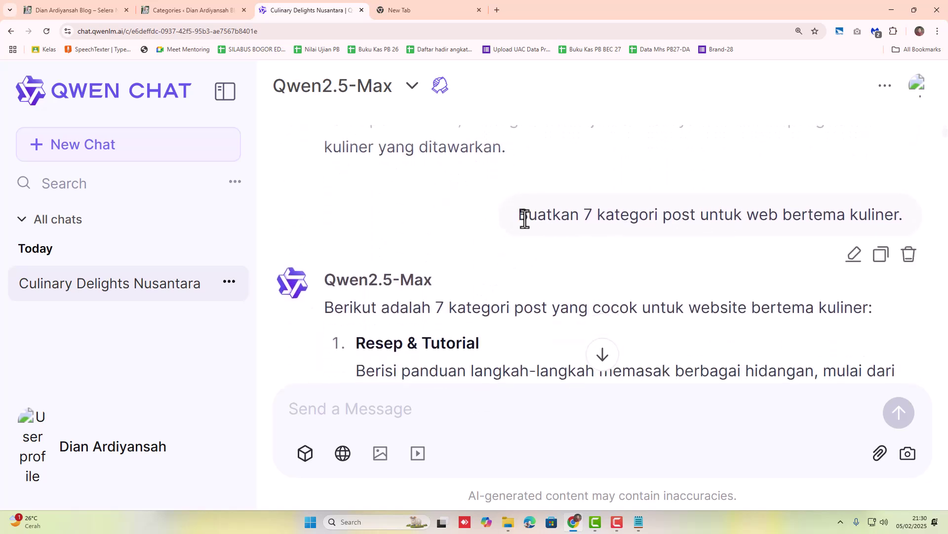
pyautogui.moveTo(522, 216); pyautogui.dragTo(896, 216)
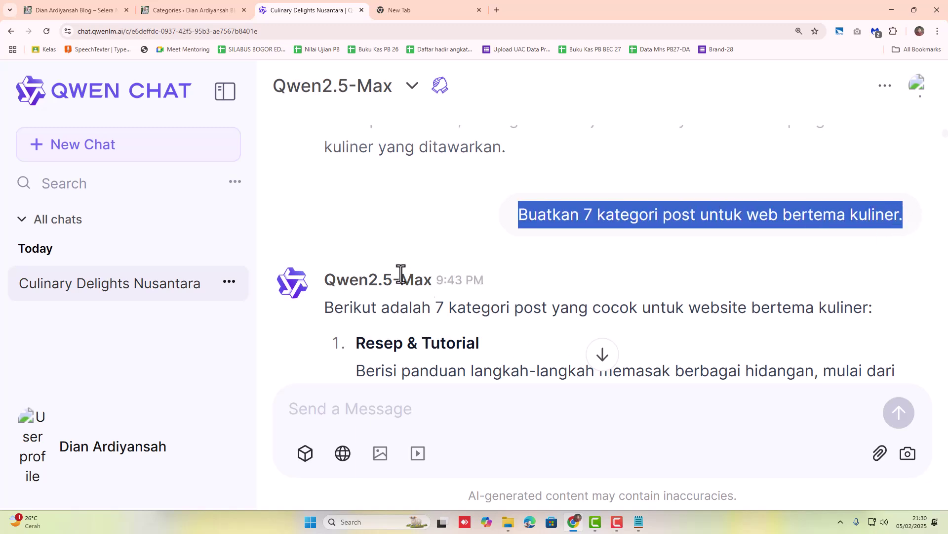
pyautogui.scroll(-2, 341, 264)
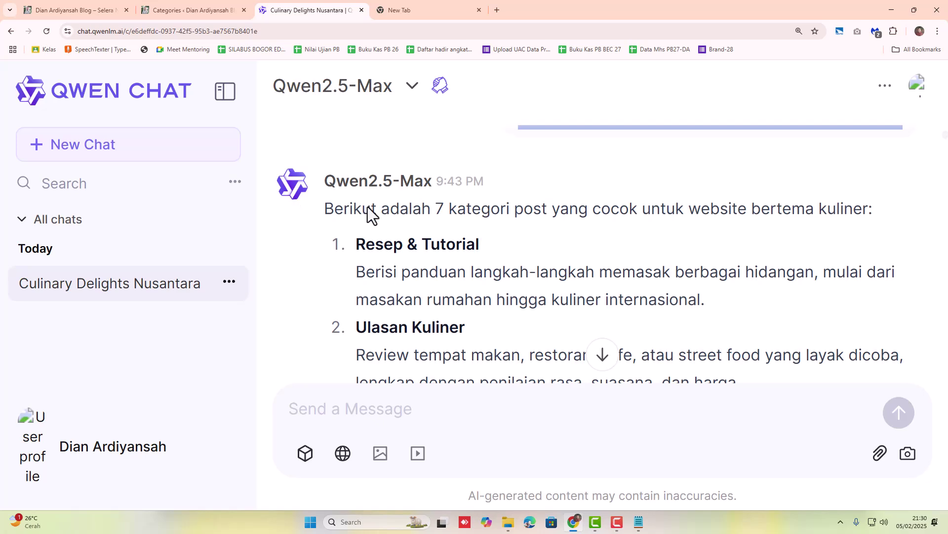
pyautogui.scroll(-5, 325, 235)
pyautogui.scroll(-2, 322, 234)
pyautogui.scroll(8, 321, 233)
pyautogui.scroll(-1, 322, 225)
pyautogui.scroll(-1, 322, 225)
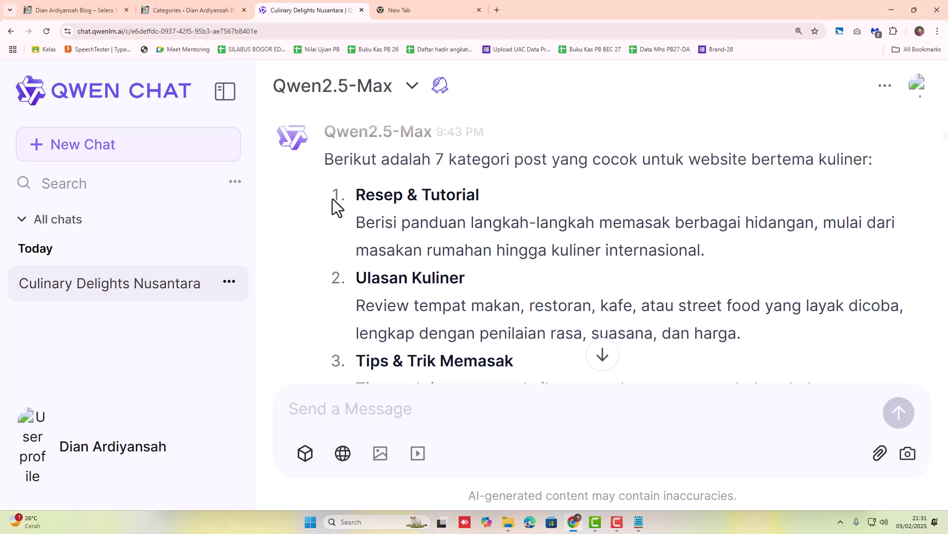
pyautogui.scroll(-6, 326, 198)
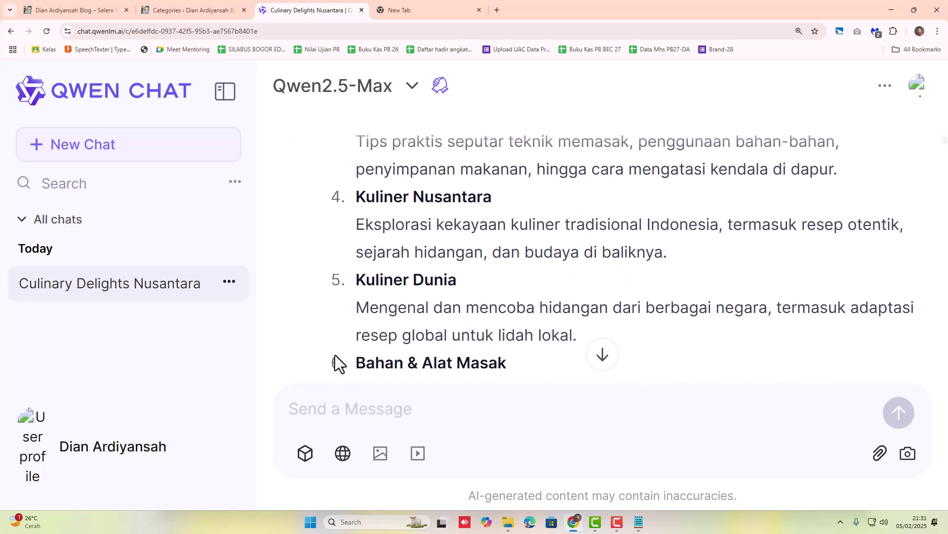
pyautogui.scroll(-3, 333, 355)
pyautogui.scroll(7, 324, 307)
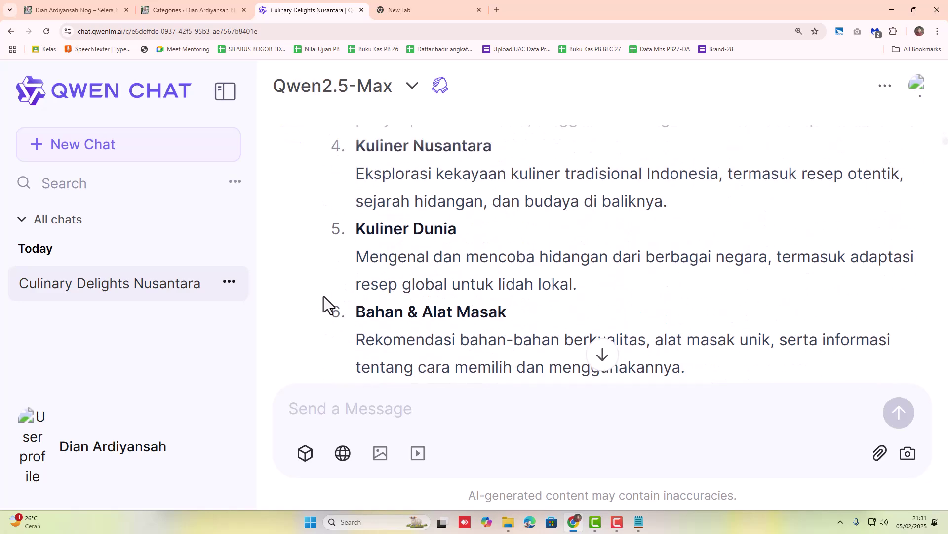
pyautogui.scroll(4, 326, 276)
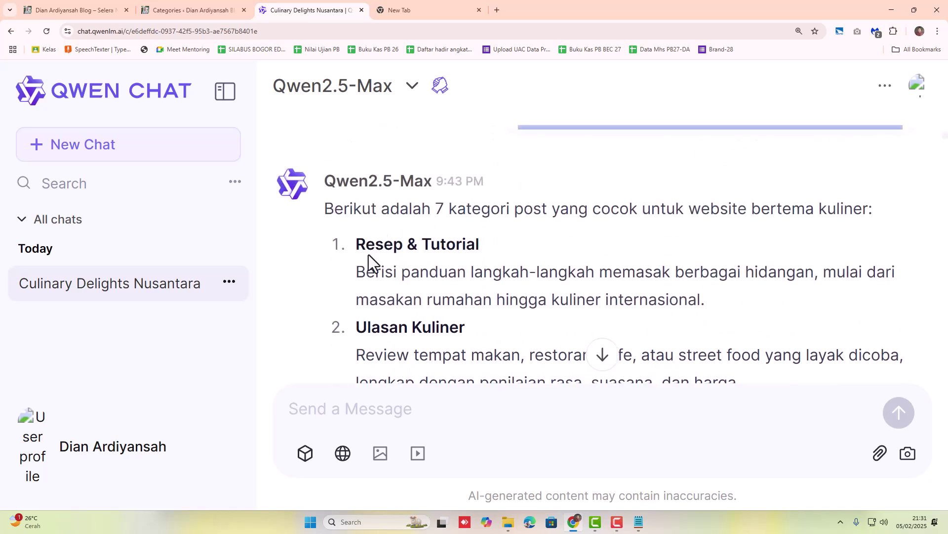
# Step: Copy the first suggested category title, "Resep & Tutorial", and paste it as the new category's name in WordPress
pyautogui.moveTo(356, 246); pyautogui.dragTo(477, 246)
pyautogui.rightClick(458, 249)
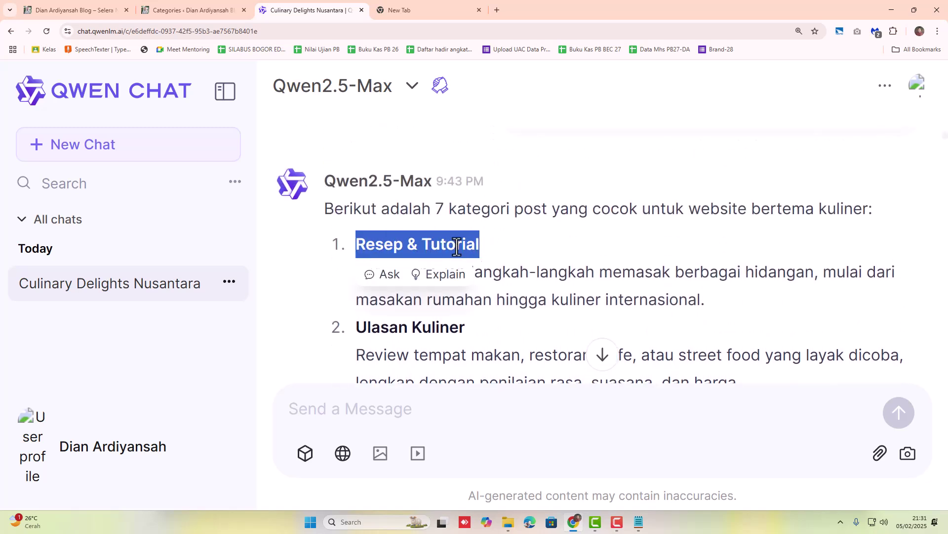
pyautogui.click(464, 256)
pyautogui.click(94, 11)
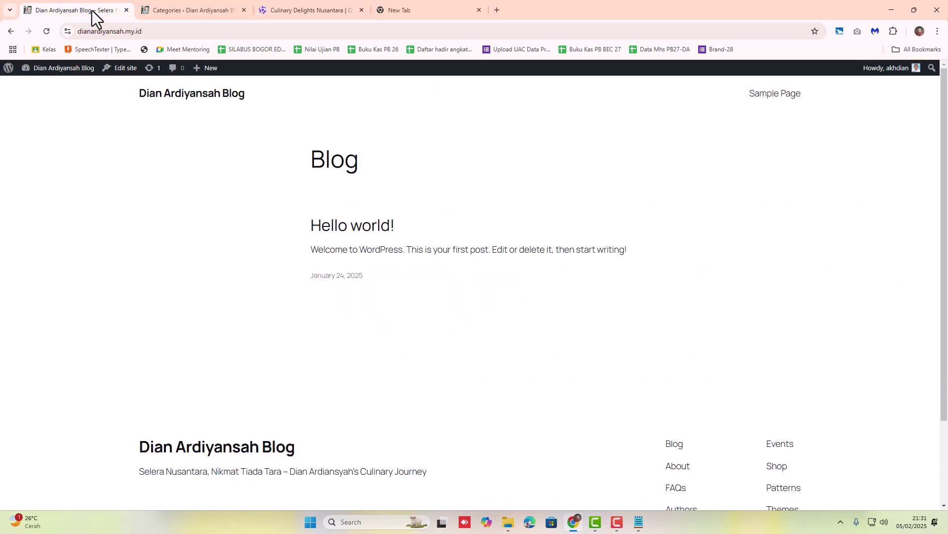
pyautogui.click(178, 10)
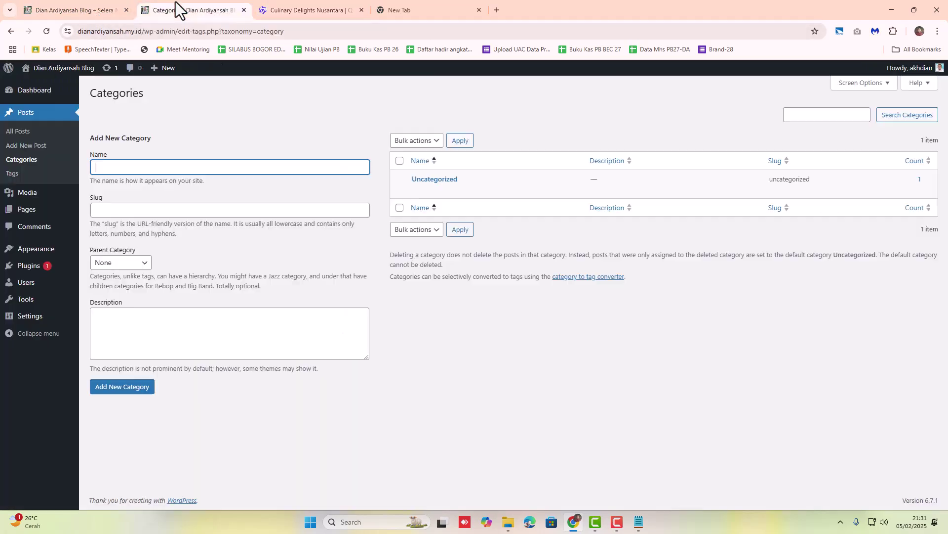
pyautogui.rightClick(132, 170)
pyautogui.click(166, 268)
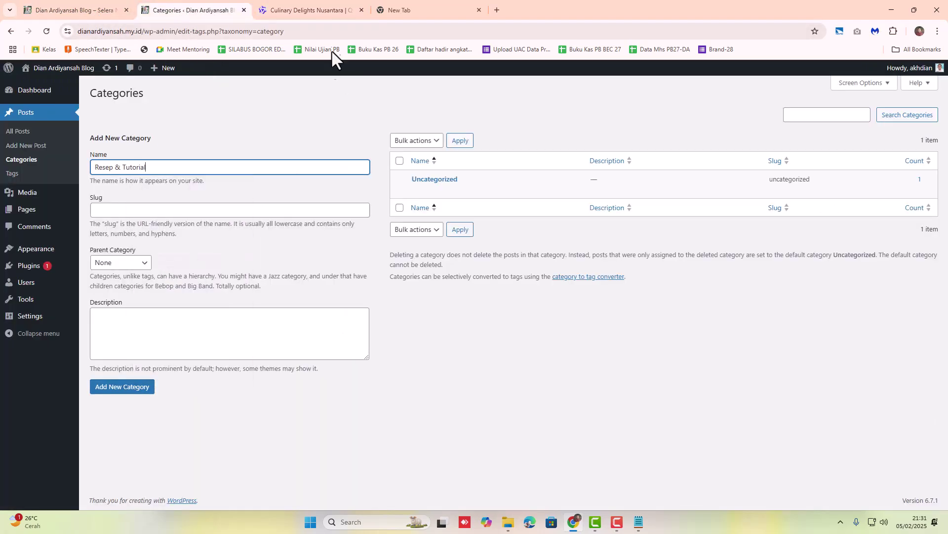
# Step: Copy the full Qwen Chat description under "Resep & Tutorial", from "Berisi panduan" to "kuliner internasional."
pyautogui.click(319, 11)
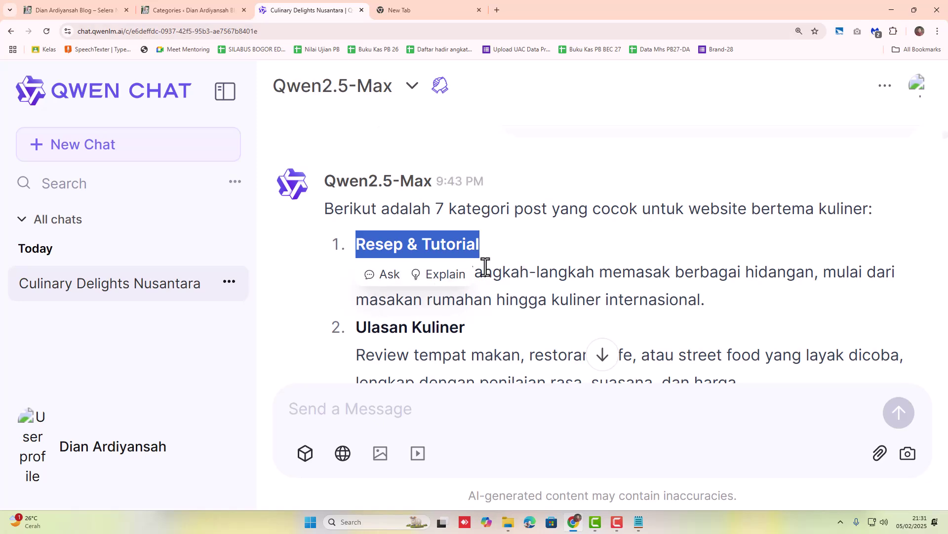
pyautogui.moveTo(707, 303); pyautogui.dragTo(473, 274)
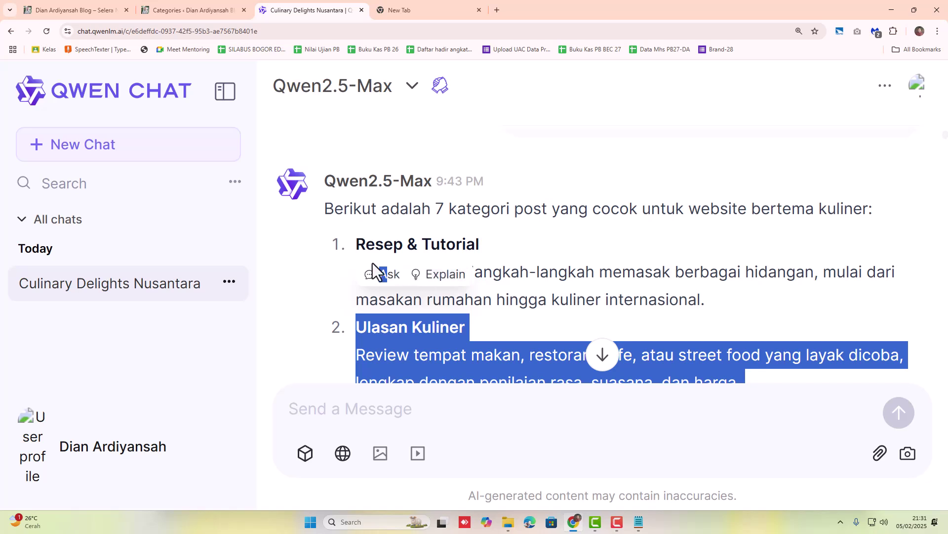
pyautogui.click(357, 274)
pyautogui.doubleClick(358, 273)
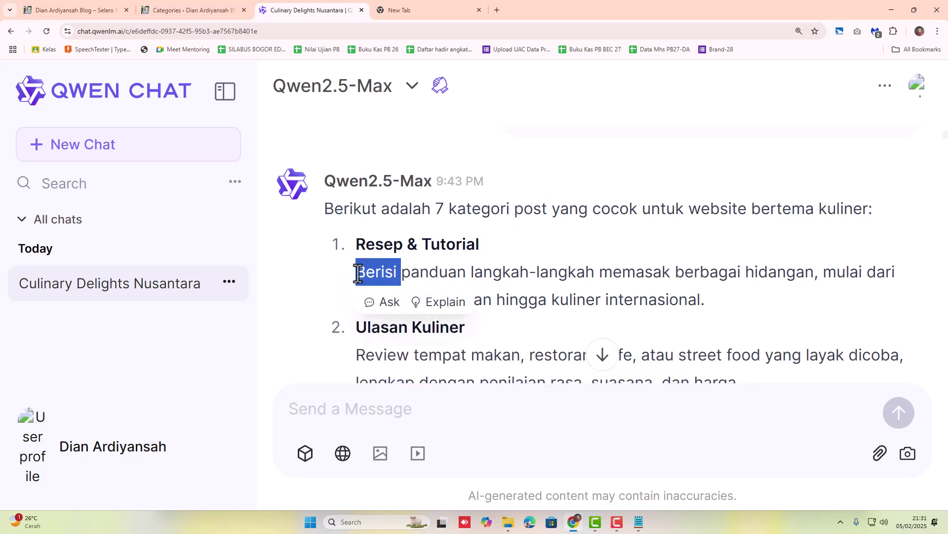
pyautogui.click(439, 275)
pyautogui.moveTo(357, 273); pyautogui.dragTo(705, 300)
pyautogui.rightClick(660, 293)
pyautogui.click(665, 300)
# Step: Paste the copied text as the "Resep & Tutorial" description in WordPress and add the new category
pyautogui.click(198, 11)
pyautogui.rightClick(140, 320)
pyautogui.click(153, 215)
pyautogui.click(131, 393)
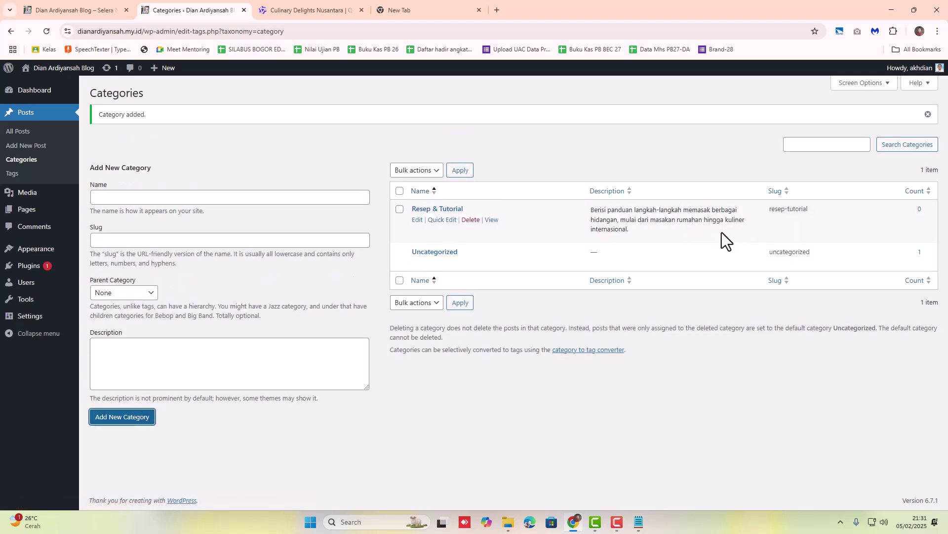
# Step: Return to the Qwen Chat suggestions, clear the text selection and view the next category, "Ulasan Kuliner"
pyautogui.click(281, 11)
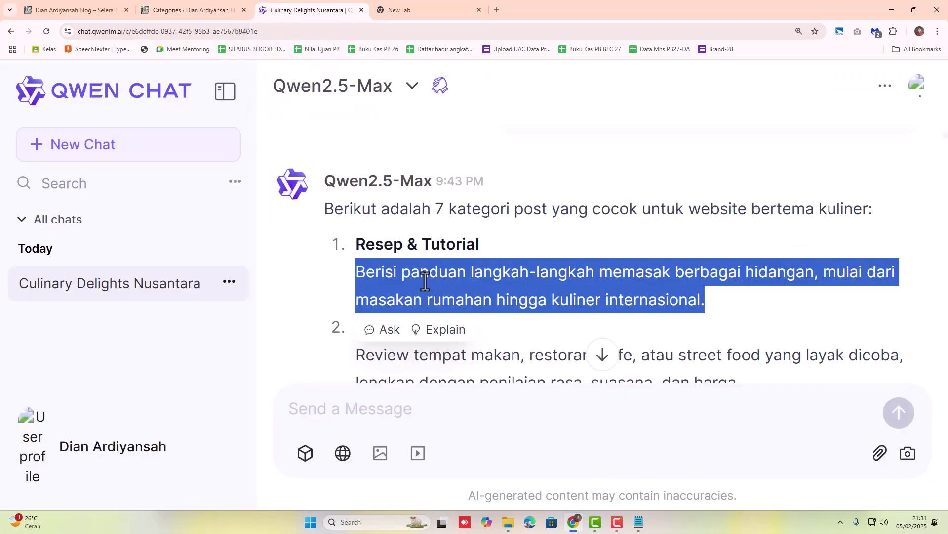
pyautogui.scroll(-2, 426, 282)
pyautogui.click(306, 274)
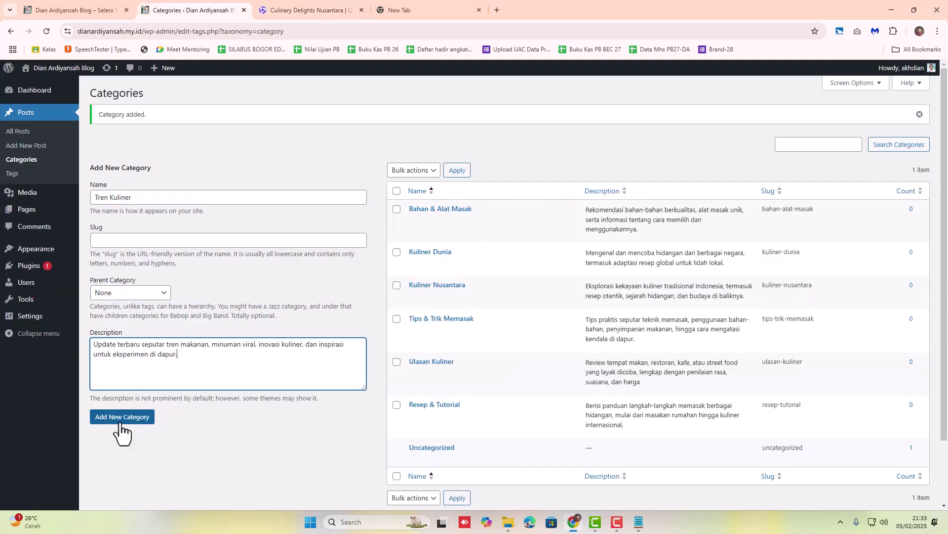
# Step: Add the filled-in "Tren Kuliner" category and look over the resulting category list
pyautogui.click(123, 416)
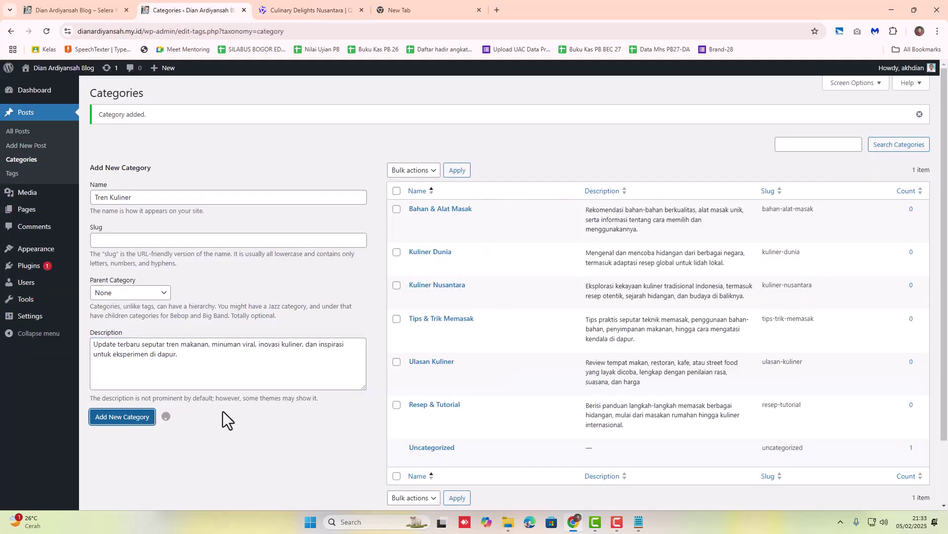
pyautogui.scroll(-2, 307, 387)
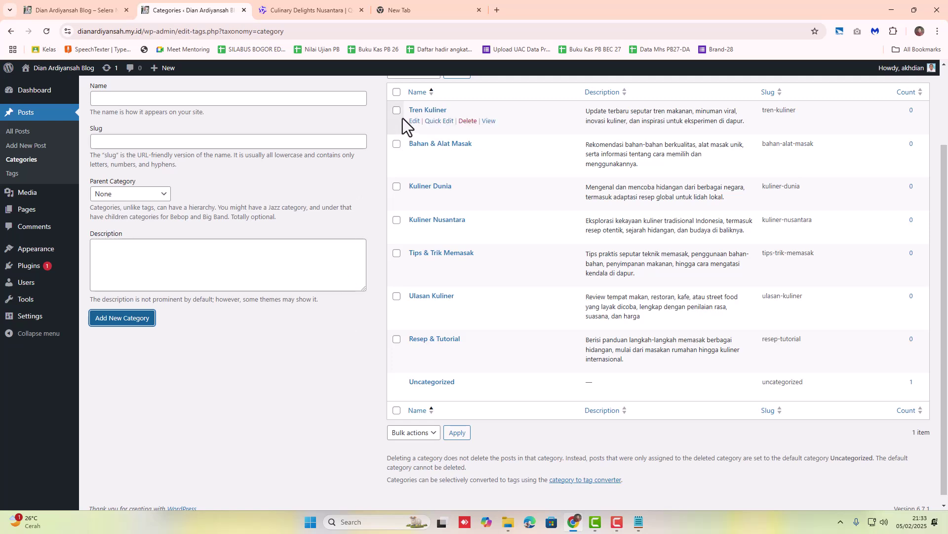
pyautogui.moveTo(402, 359)
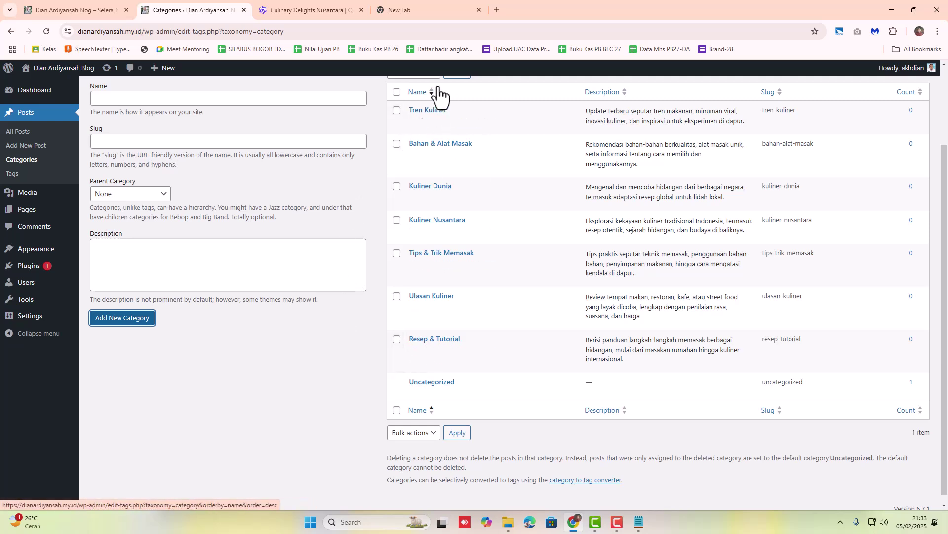
pyautogui.moveTo(423, 117)
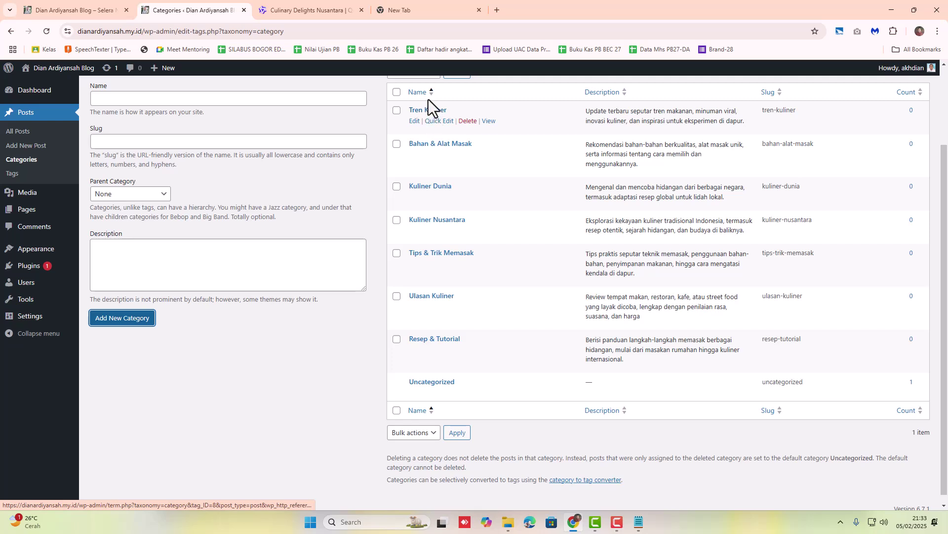
pyautogui.moveTo(603, 161)
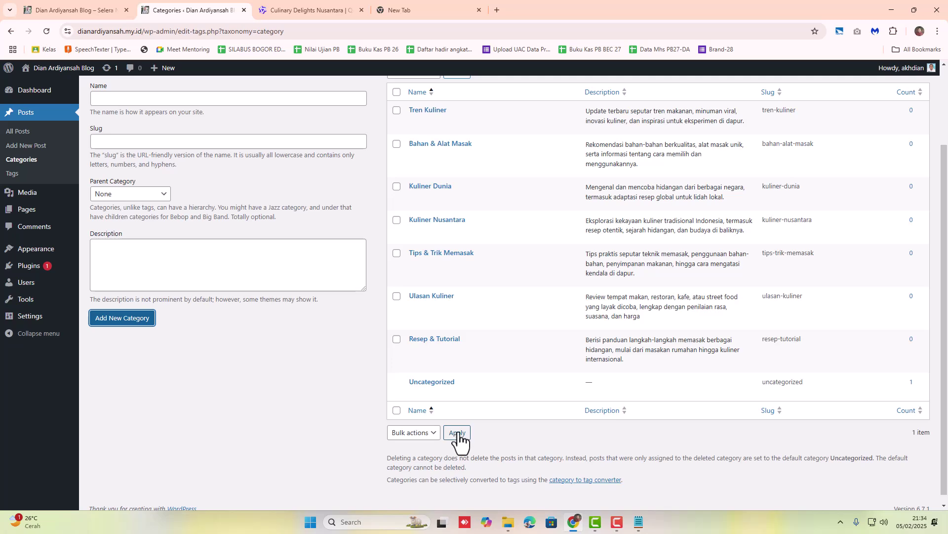
# Step: Reload the Categories page and review all the created categories and their descriptions
pyautogui.click(36, 161)
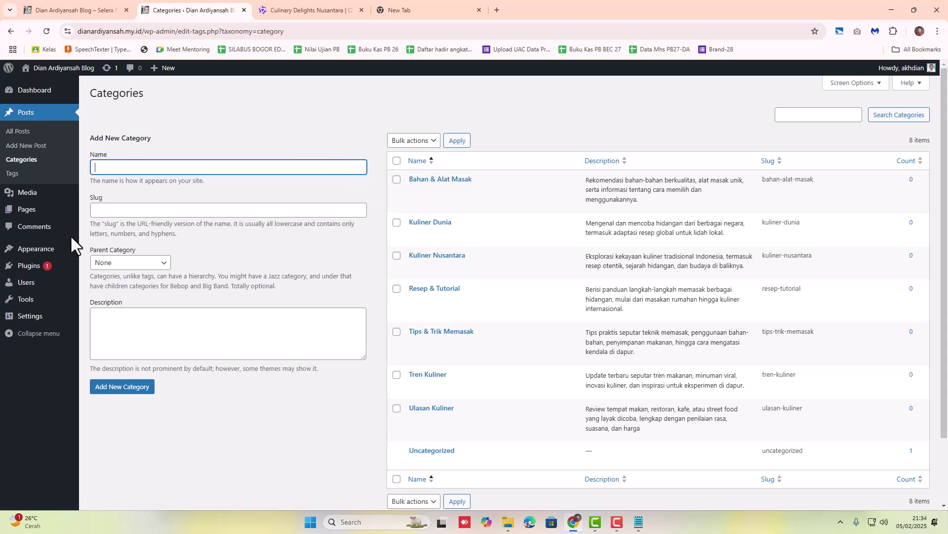
pyautogui.scroll(-2, 71, 236)
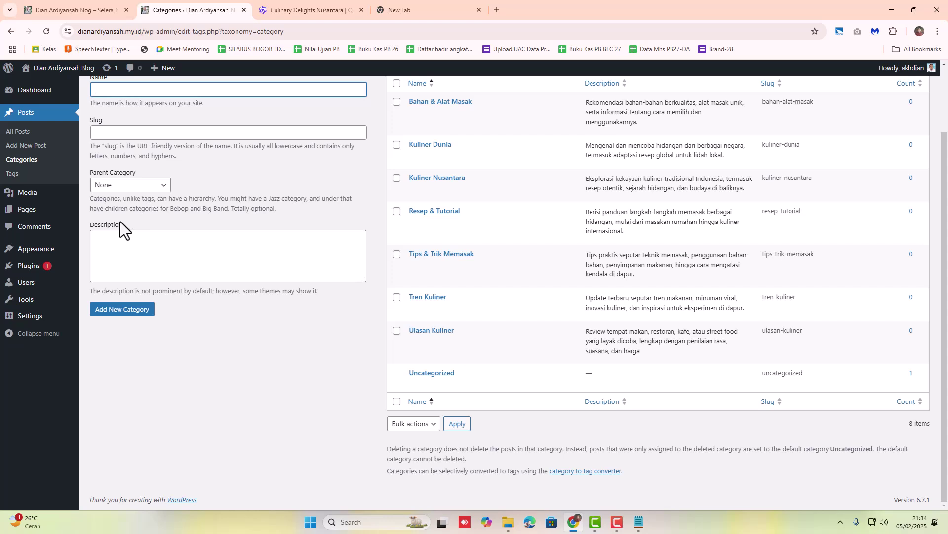
pyautogui.scroll(2, 120, 221)
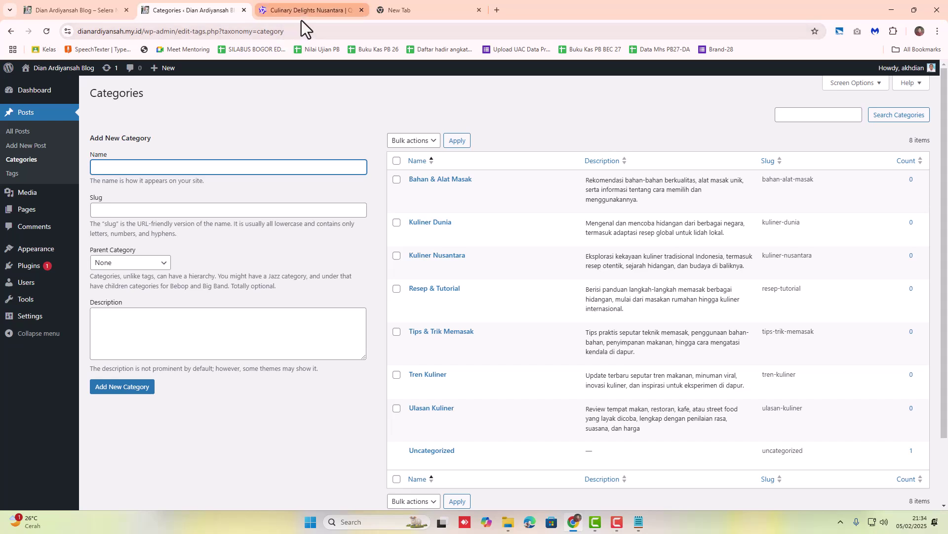
# Step: Switch to Qwen Chat and highlight the prompt requesting 30 post title ideas for the Resep dan Tutorial category
pyautogui.moveTo(303, 19)
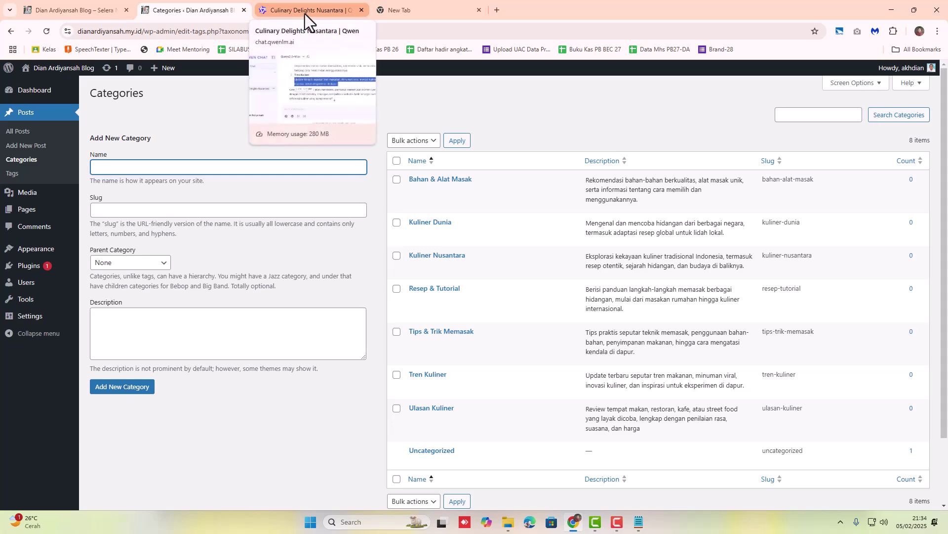
pyautogui.click(304, 17)
pyautogui.click(274, 247)
pyautogui.scroll(-4, 274, 247)
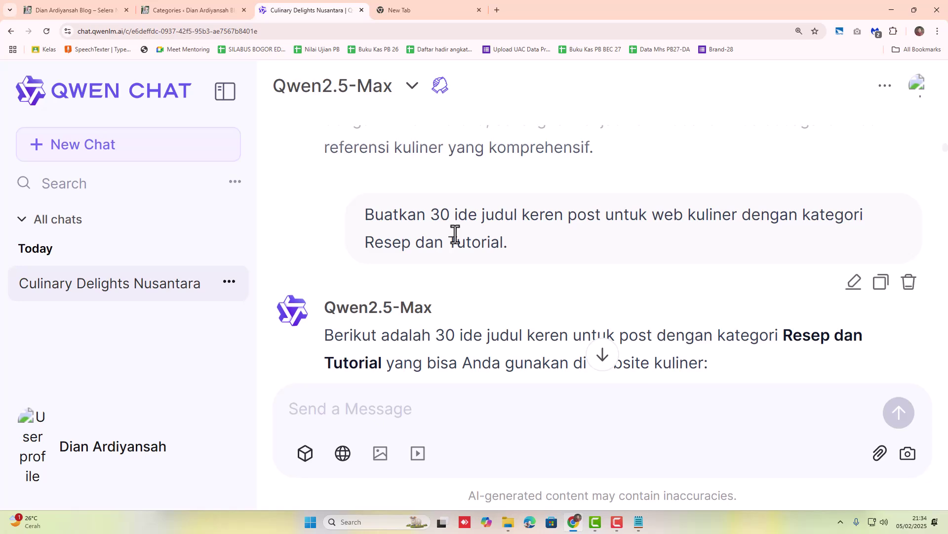
pyautogui.hotkey('ctrl', '+')
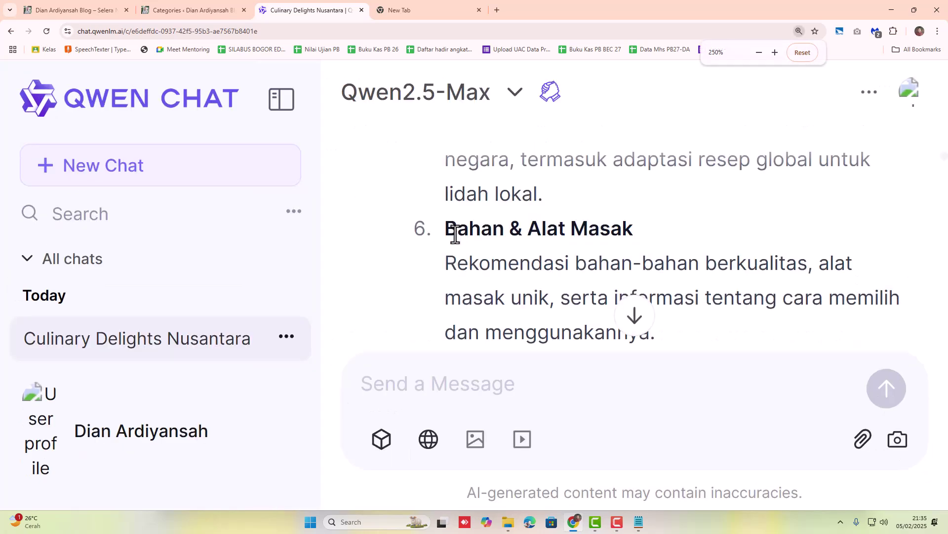
pyautogui.hotkey('ctrl', '-')
pyautogui.moveTo(367, 216); pyautogui.dragTo(863, 245)
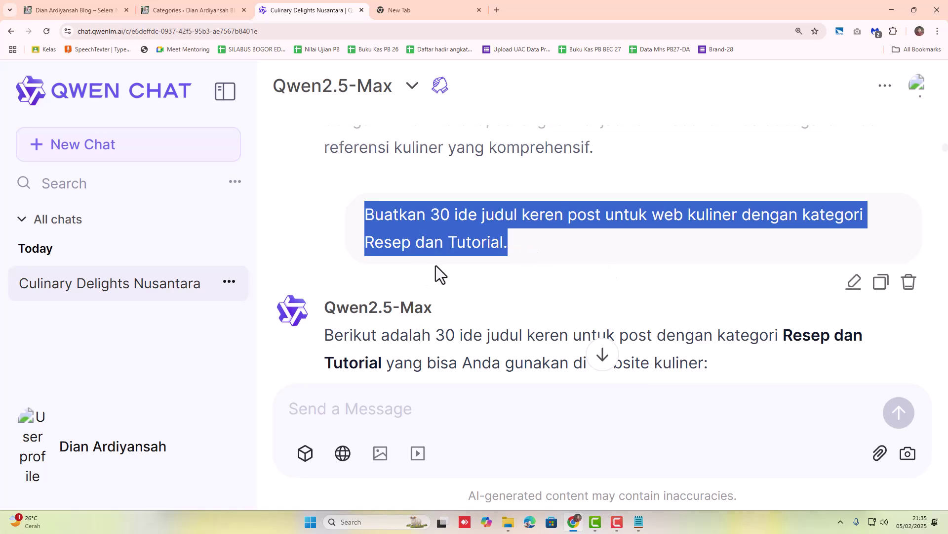
# Step: Read through the 30 Resep dan Tutorial title ideas, covering Indonesian, international, and snack and dessert recipes
pyautogui.scroll(-4, 538, 265)
pyautogui.scroll(2, 537, 265)
pyautogui.scroll(-1, 529, 263)
pyautogui.scroll(-1, 525, 262)
pyautogui.scroll(-4, 443, 254)
pyautogui.scroll(4, 321, 207)
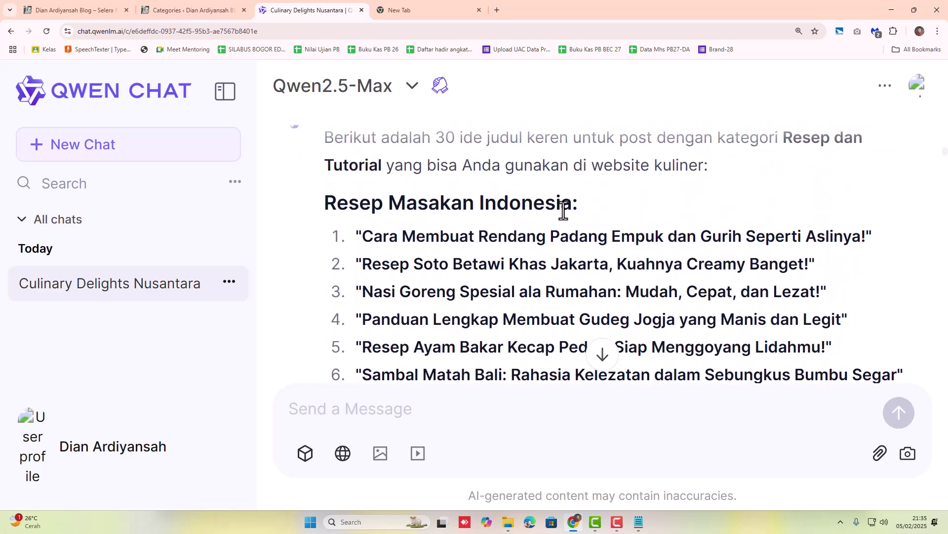
pyautogui.scroll(-6, 509, 276)
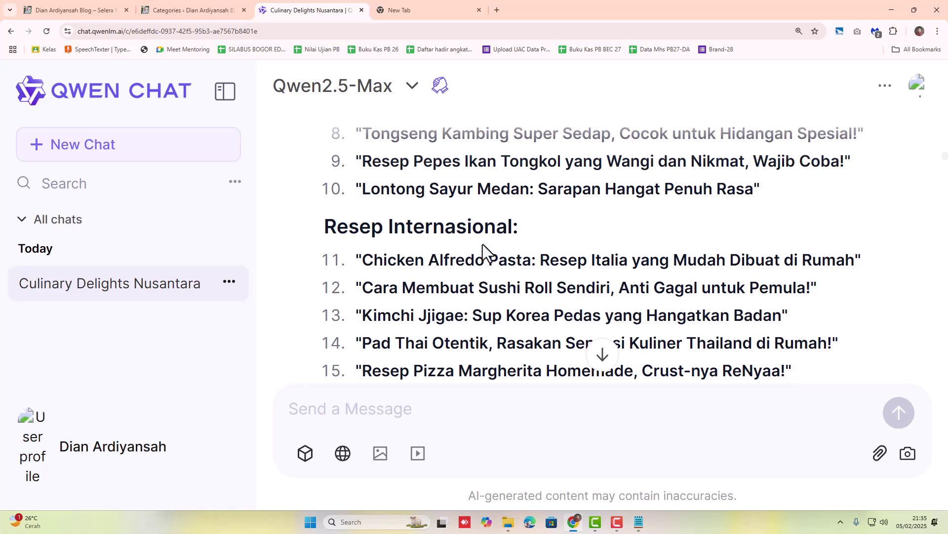
pyautogui.scroll(-7, 479, 244)
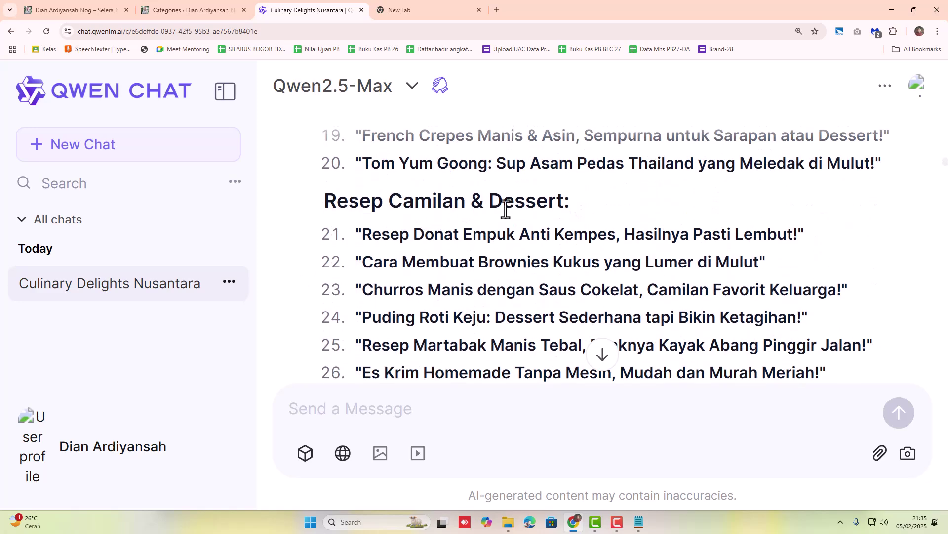
pyautogui.scroll(-5, 509, 262)
pyautogui.scroll(12, 496, 270)
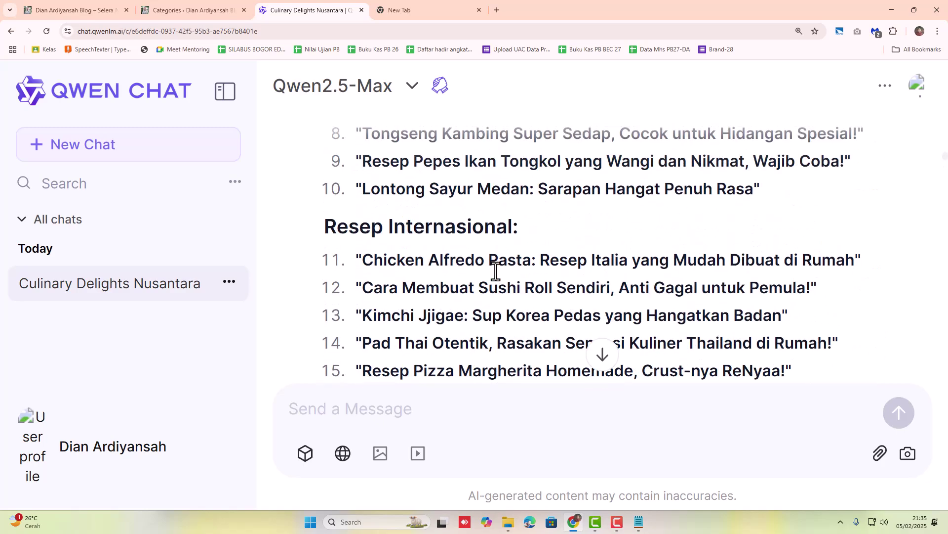
pyautogui.scroll(4, 496, 271)
pyautogui.scroll(3, 491, 271)
pyautogui.scroll(-3, 492, 273)
pyautogui.scroll(3, 489, 269)
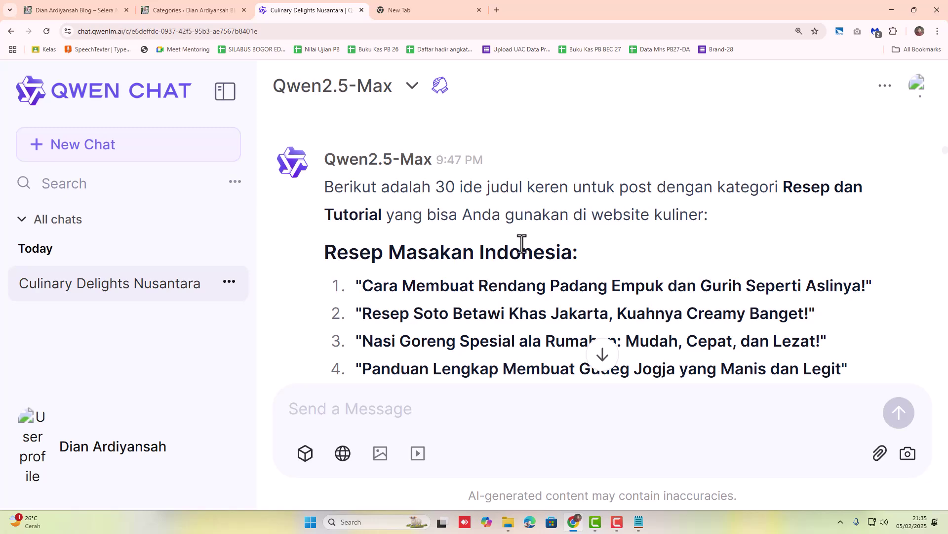
# Step: Return to the WordPress Categories page and view the available parent categories without choosing one
pyautogui.click(196, 8)
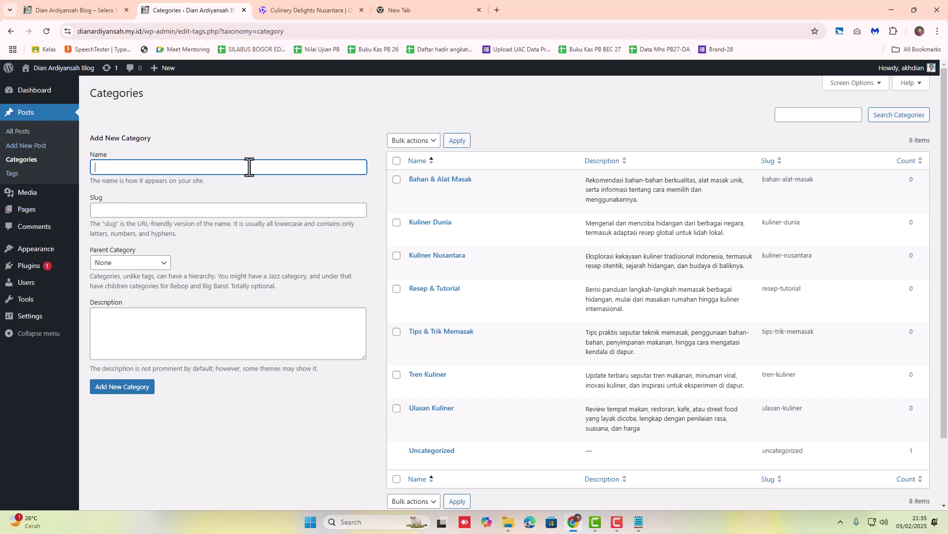
pyautogui.click(159, 266)
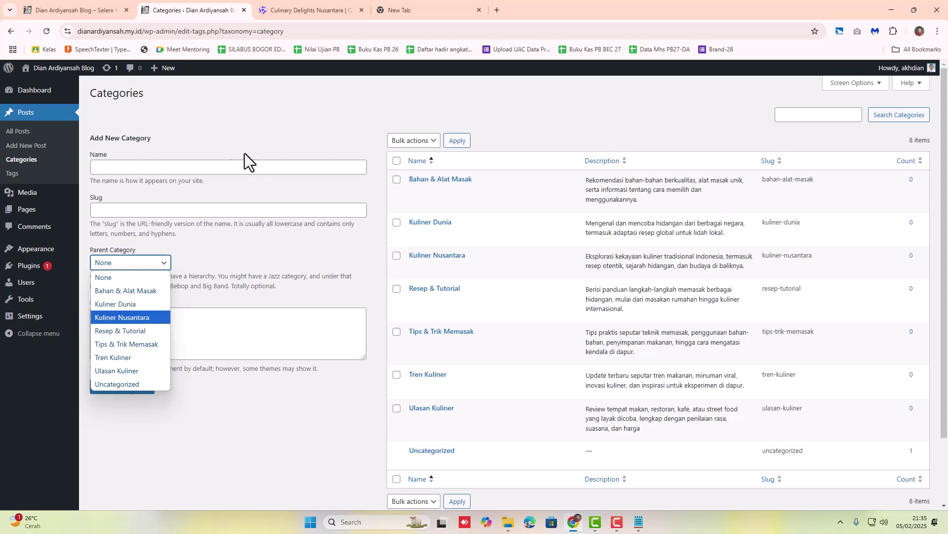
pyautogui.click(232, 127)
# Step: Switch back to Qwen Chat and re-examine the "Resep Masakan Indonesia" titles in the Resep dan Tutorial answer
pyautogui.click(316, 10)
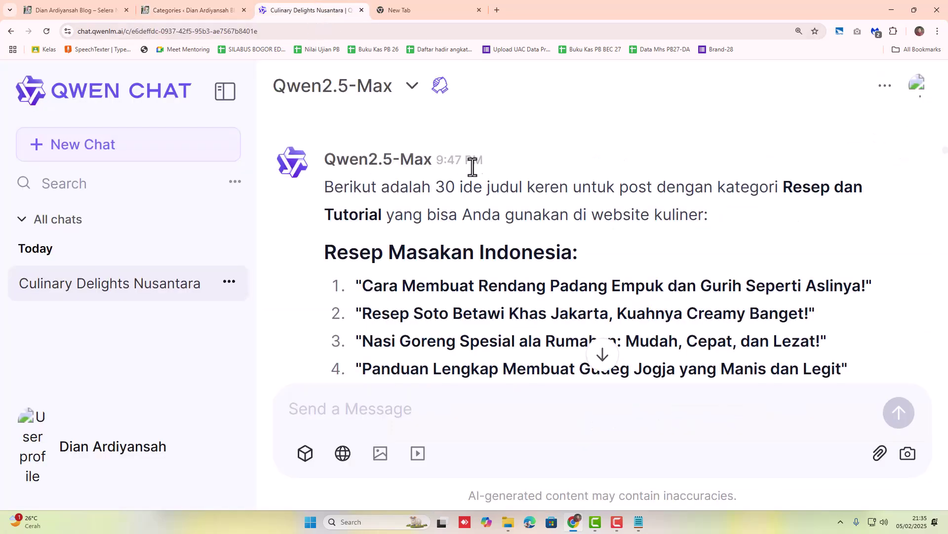
pyautogui.scroll(-4, 460, 159)
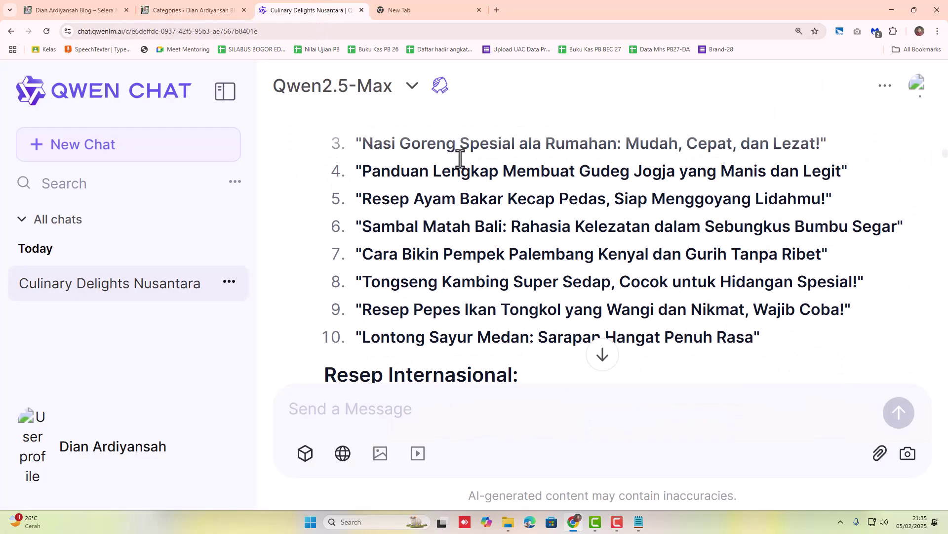
pyautogui.scroll(4, 460, 158)
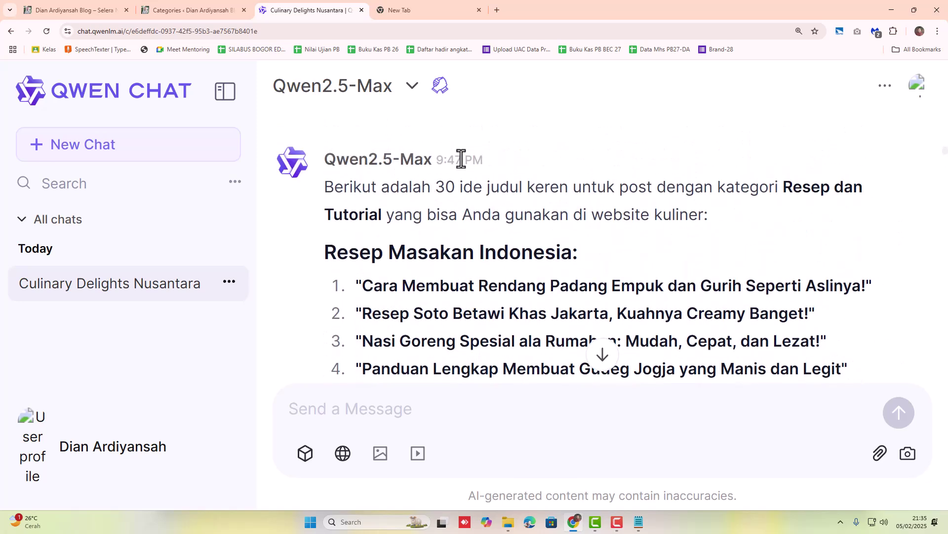
pyautogui.scroll(-4, 461, 159)
pyautogui.scroll(4, 459, 159)
pyautogui.scroll(-2, 568, 226)
pyautogui.scroll(2, 563, 220)
# Step: Look over the title ideas for the Ulasan Kuliner category and the prompt for Tips dan Trik Masak
pyautogui.scroll(-10, 562, 227)
pyautogui.scroll(-5, 560, 227)
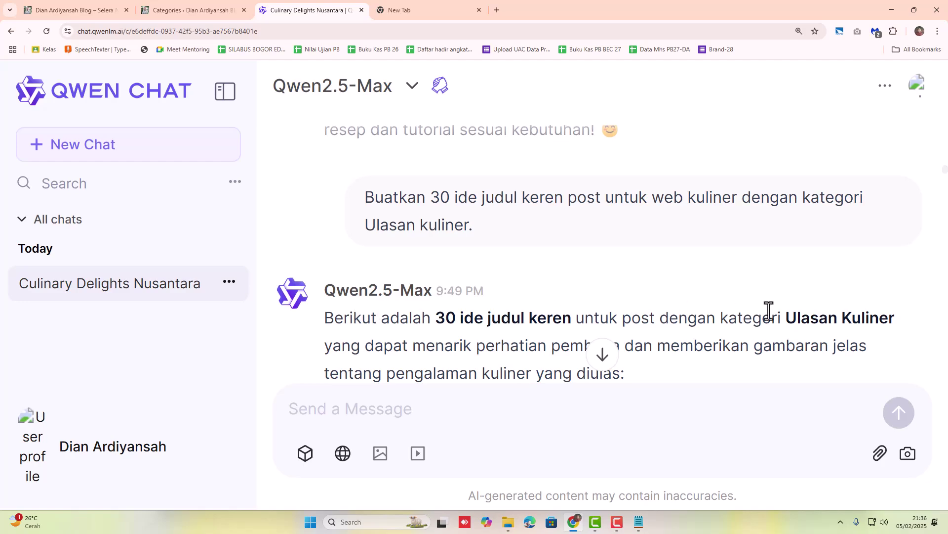
pyautogui.scroll(-8, 621, 319)
pyautogui.scroll(-12, 455, 262)
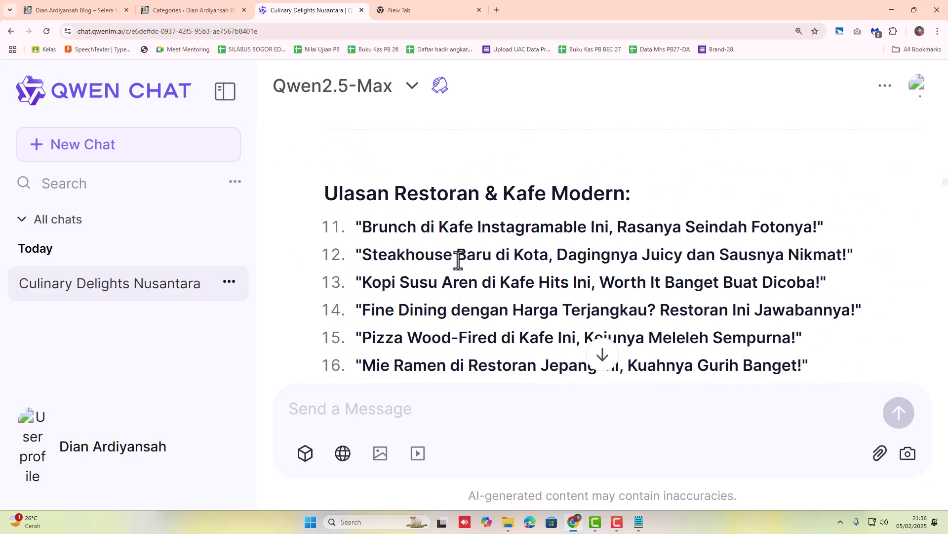
pyautogui.scroll(-4, 461, 260)
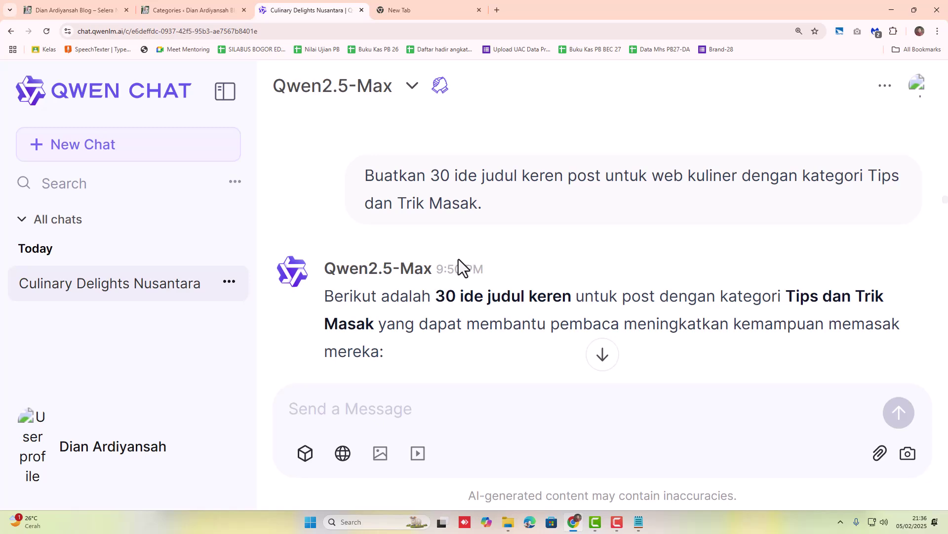
pyautogui.scroll(-7, 458, 259)
pyautogui.scroll(7, 457, 261)
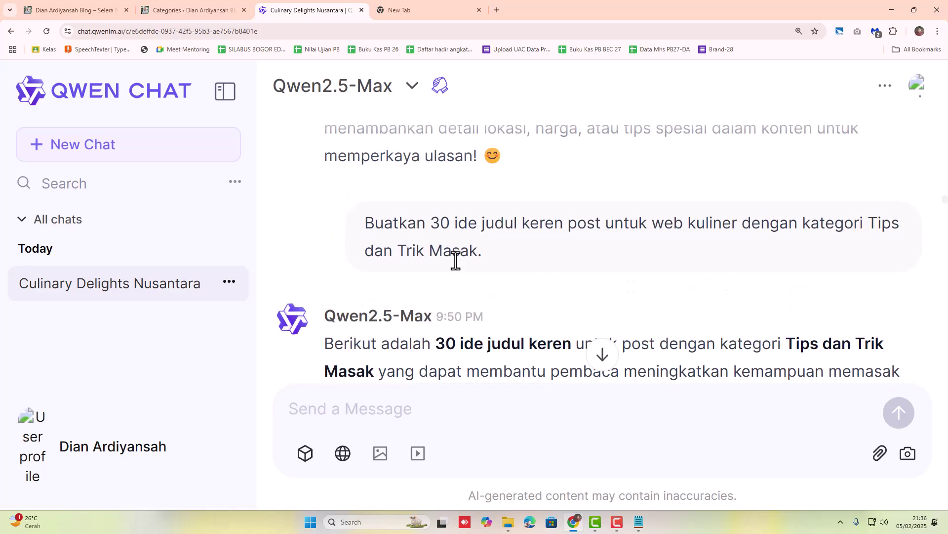
# Step: Go back through the Ulasan Kuliner ideas to the Resep dan Tutorial prompt and its title list
pyautogui.scroll(15, 454, 257)
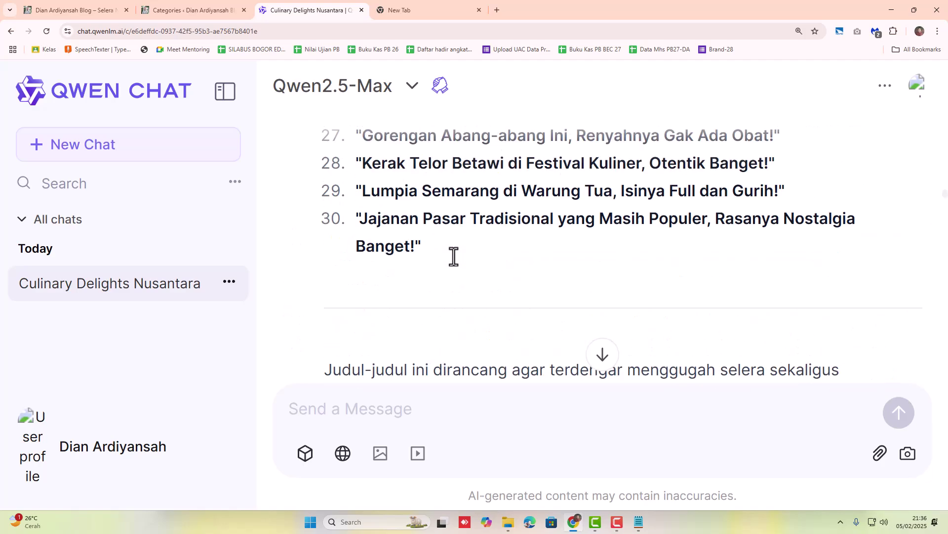
pyautogui.scroll(5, 454, 261)
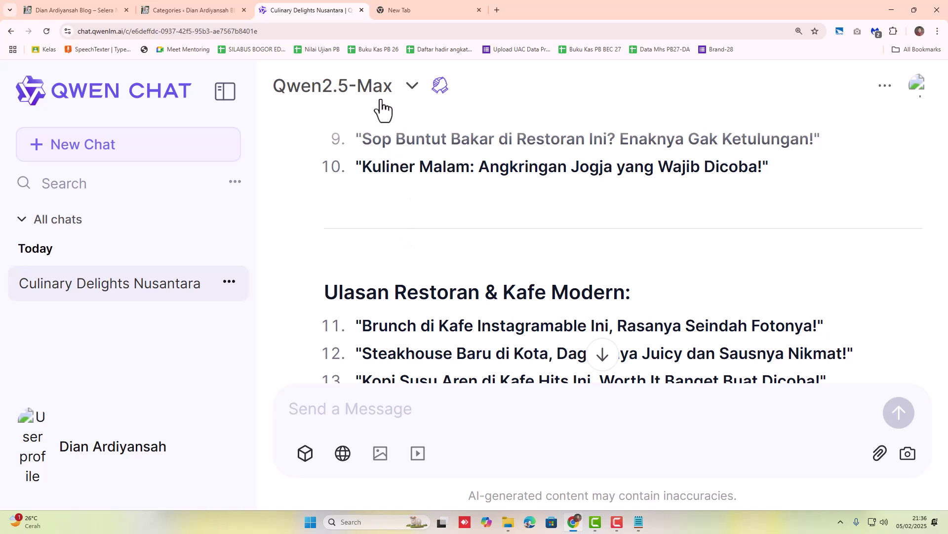
pyautogui.scroll(15, 489, 316)
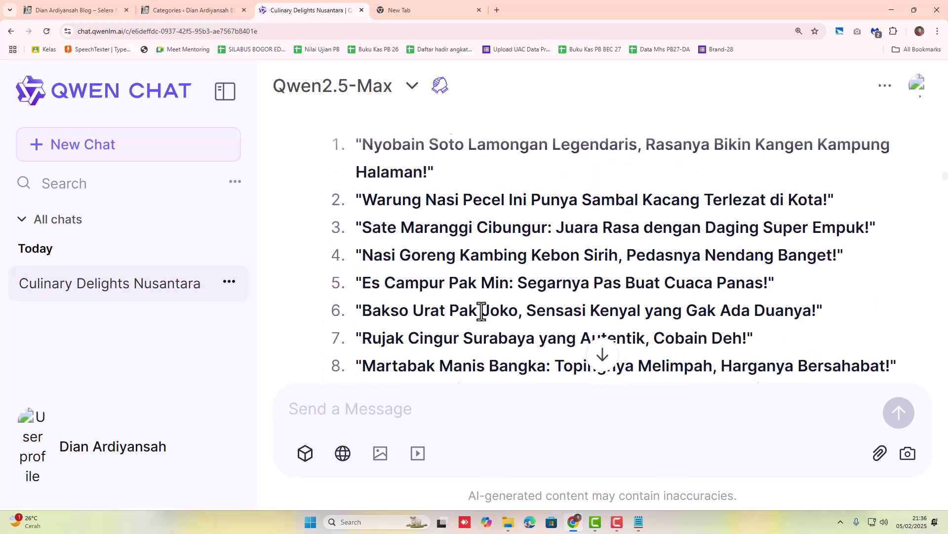
pyautogui.scroll(15, 480, 300)
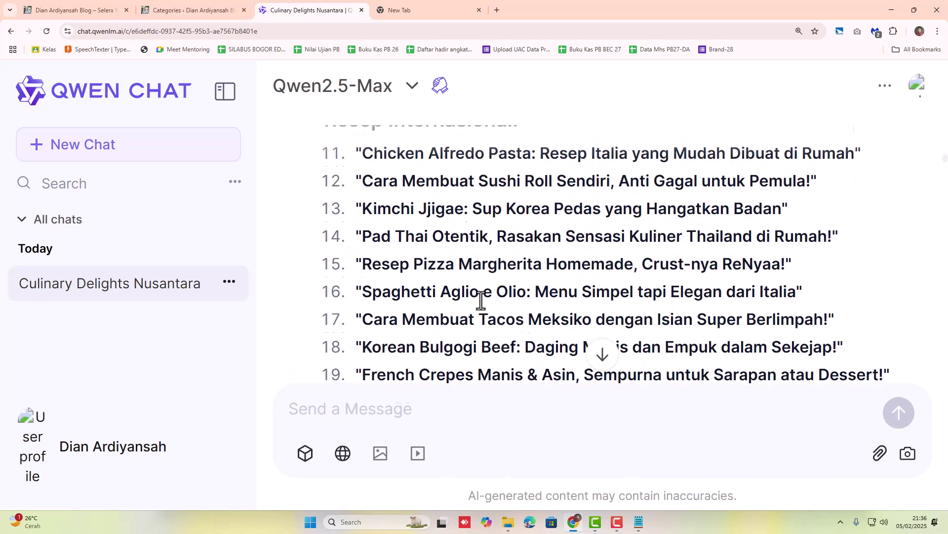
pyautogui.scroll(4, 481, 300)
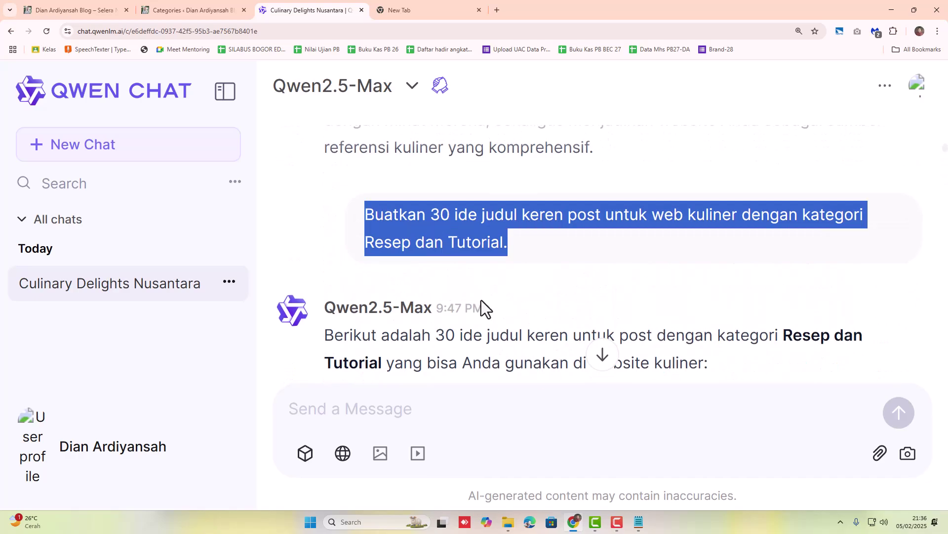
pyautogui.scroll(13, 488, 301)
pyautogui.scroll(-10, 489, 303)
pyautogui.scroll(-10, 489, 303)
pyautogui.scroll(2, 489, 305)
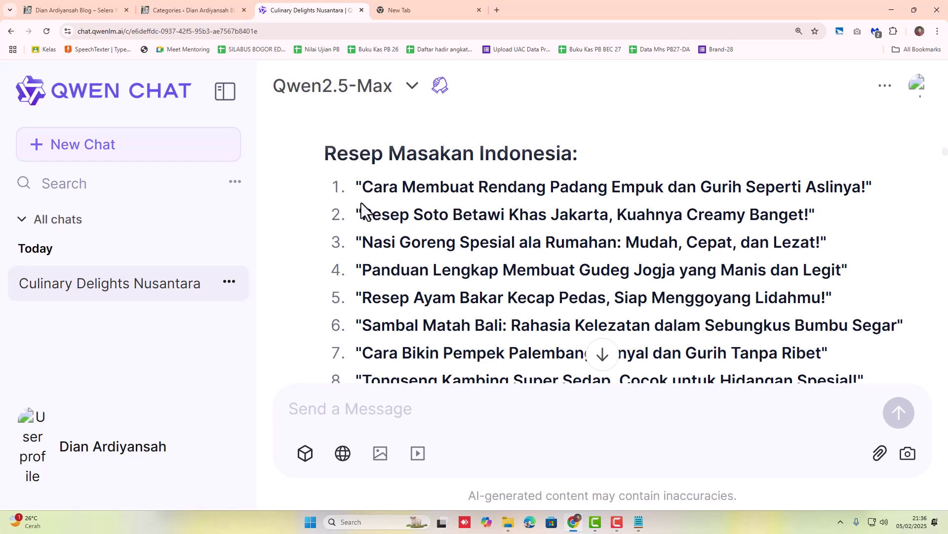
# Step: Copy the category name "Resep dan Tutorial" from the introduction of the Qwen Chat answer
pyautogui.scroll(2, 359, 203)
pyautogui.moveTo(783, 187); pyautogui.dragTo(384, 203)
pyautogui.rightClick(382, 211)
pyautogui.click(392, 220)
# Step: Search for "keep" in a new browser tab and open Google Keep
pyautogui.click(498, 10)
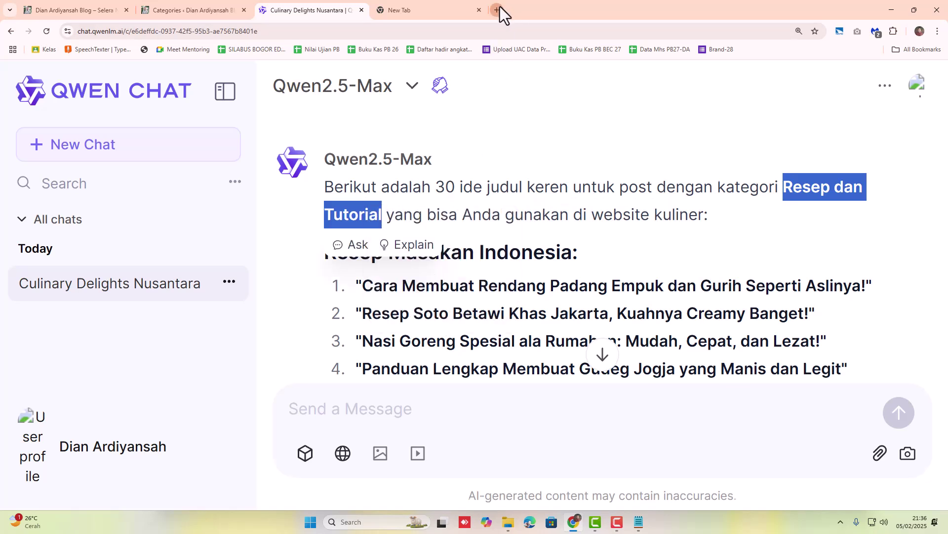
pyautogui.write('keep')
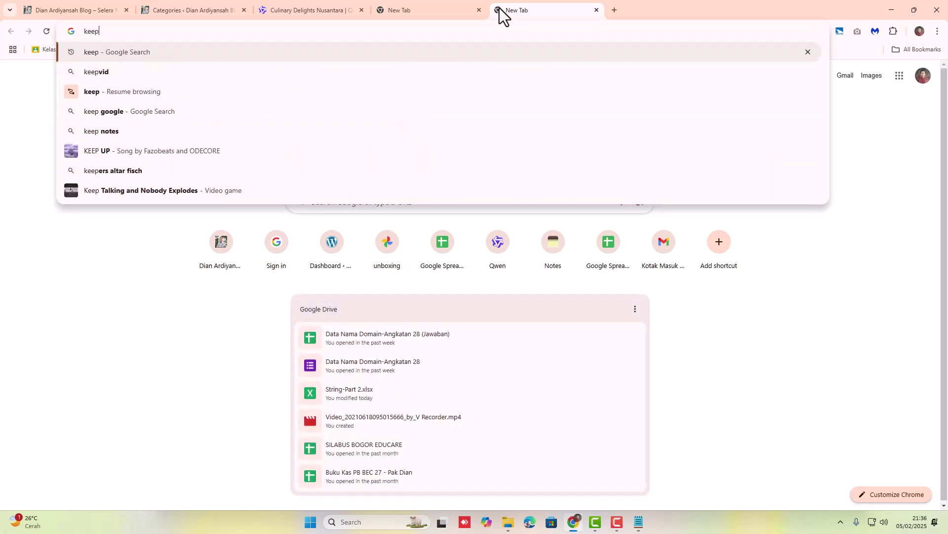
pyautogui.press('Return')
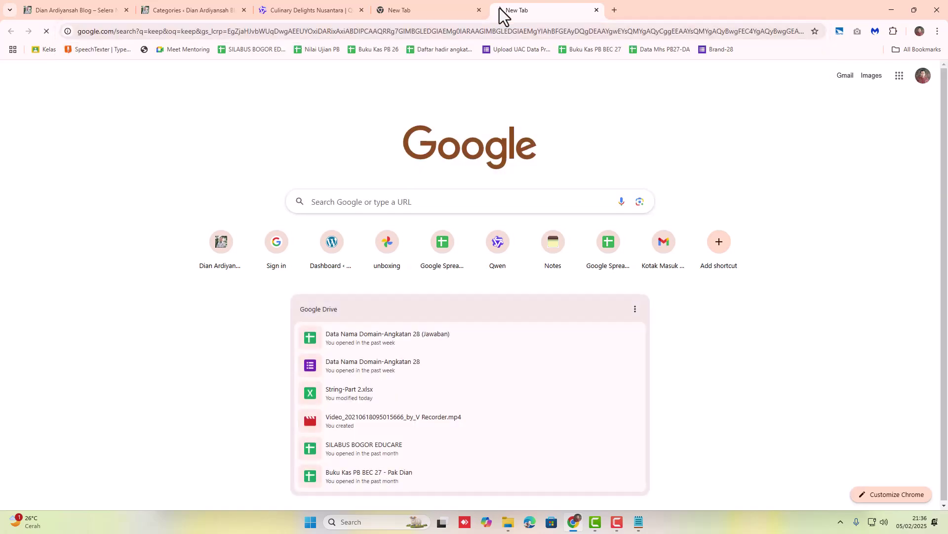
pyautogui.click(145, 163)
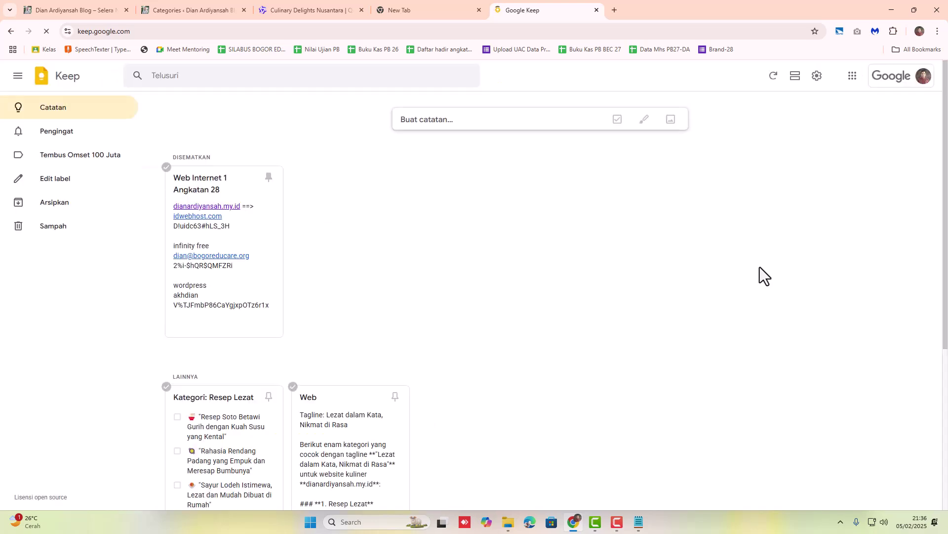
# Step: Create a note in Google Keep with the copied text "Resep dan Tutorial" as its title and close it
pyautogui.click(475, 122)
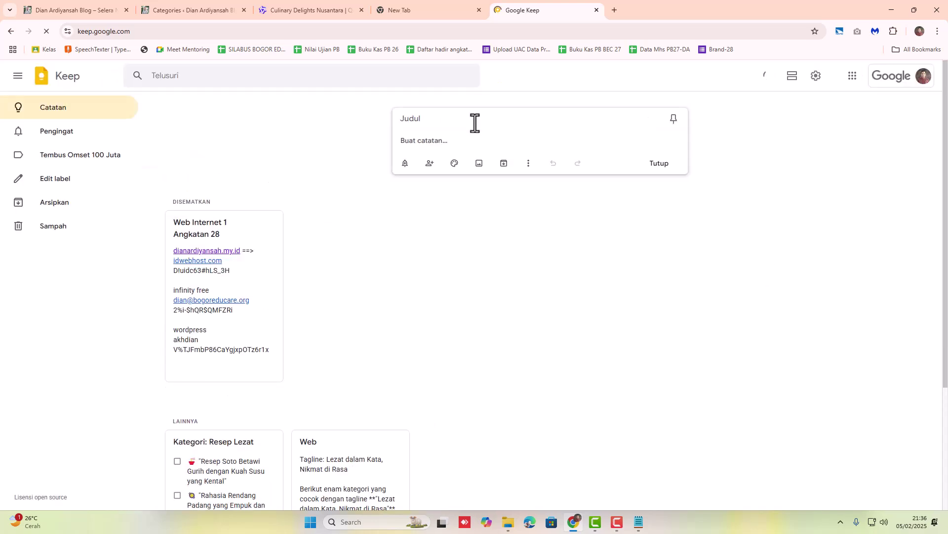
pyautogui.click(419, 118)
pyautogui.rightClick(419, 118)
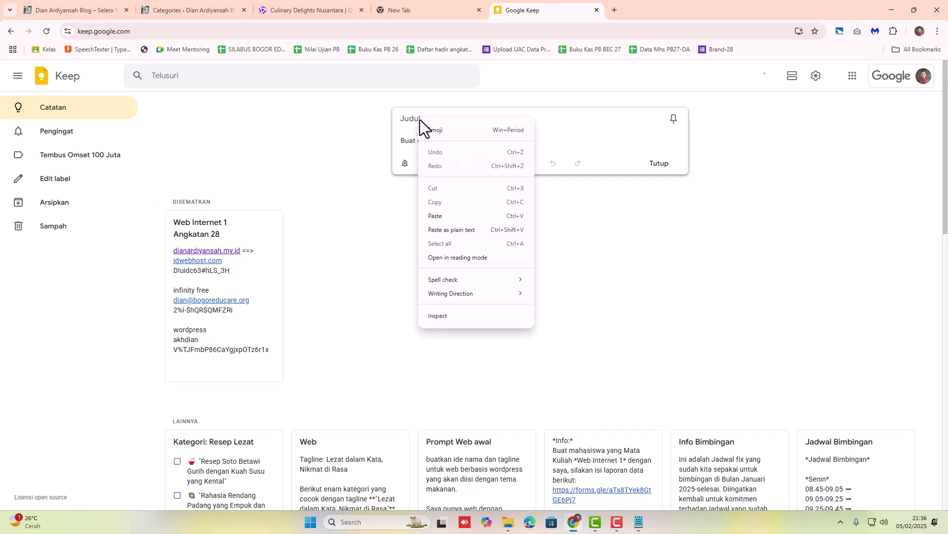
pyautogui.click(444, 215)
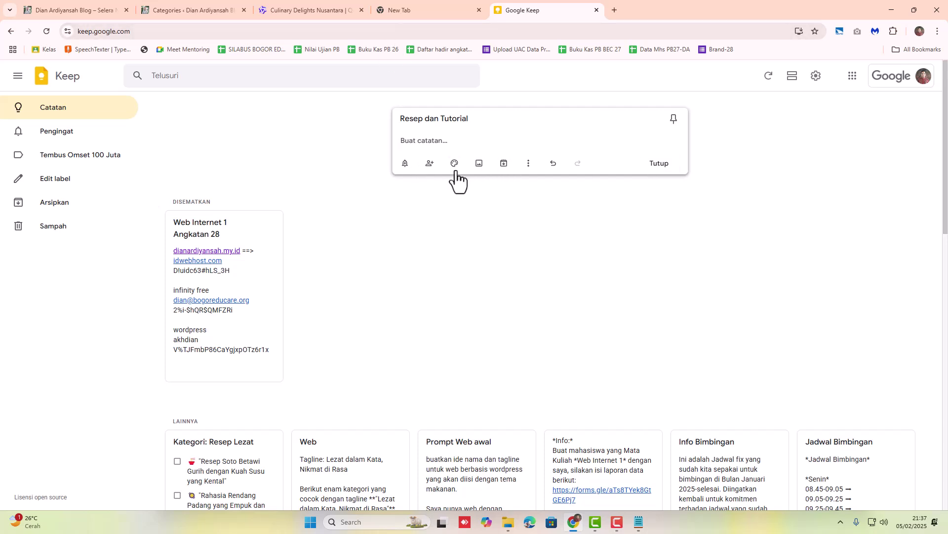
pyautogui.click(667, 168)
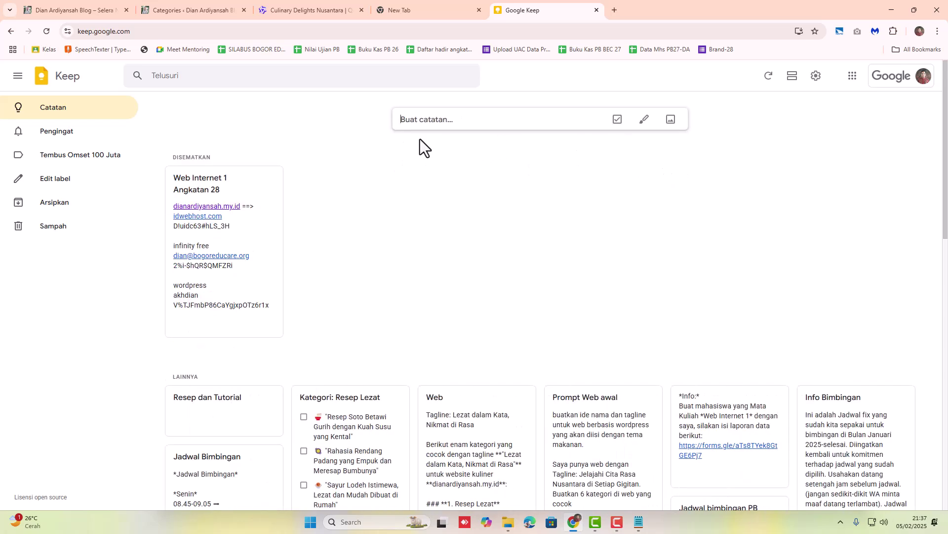
# Step: Start a new checklist note in Google Keep and return to the Resep dan Tutorial title list in Qwen Chat
pyautogui.click(618, 120)
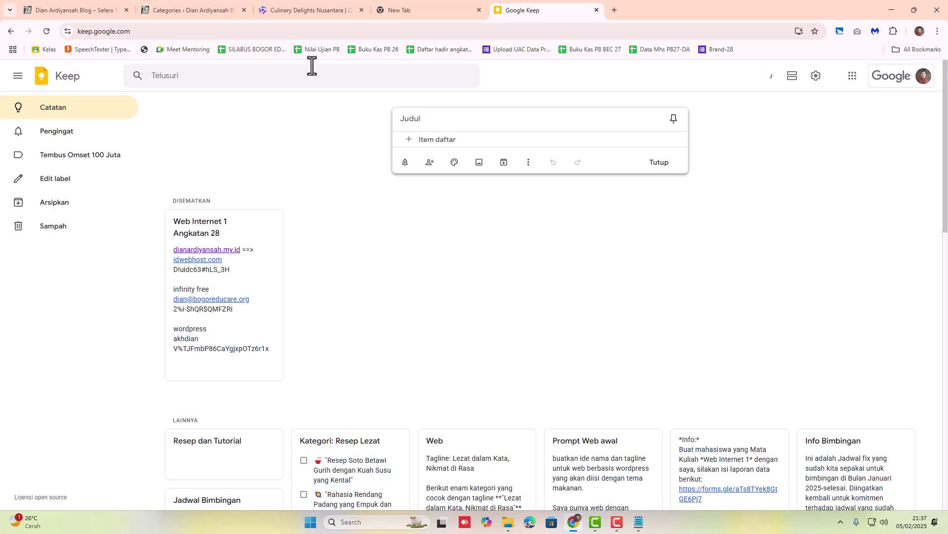
pyautogui.click(277, 11)
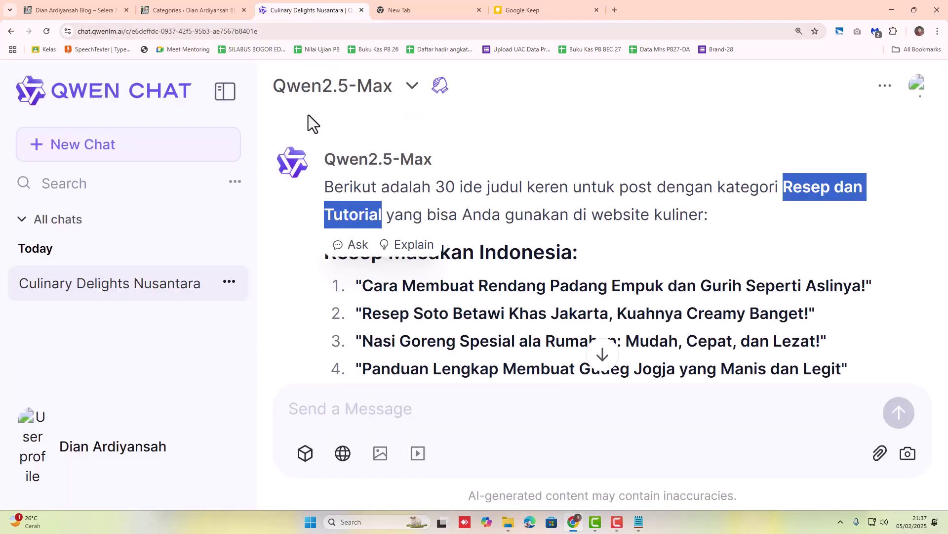
pyautogui.click(599, 251)
pyautogui.scroll(-2, 593, 251)
pyautogui.scroll(-1, 410, 213)
pyautogui.scroll(1, 398, 205)
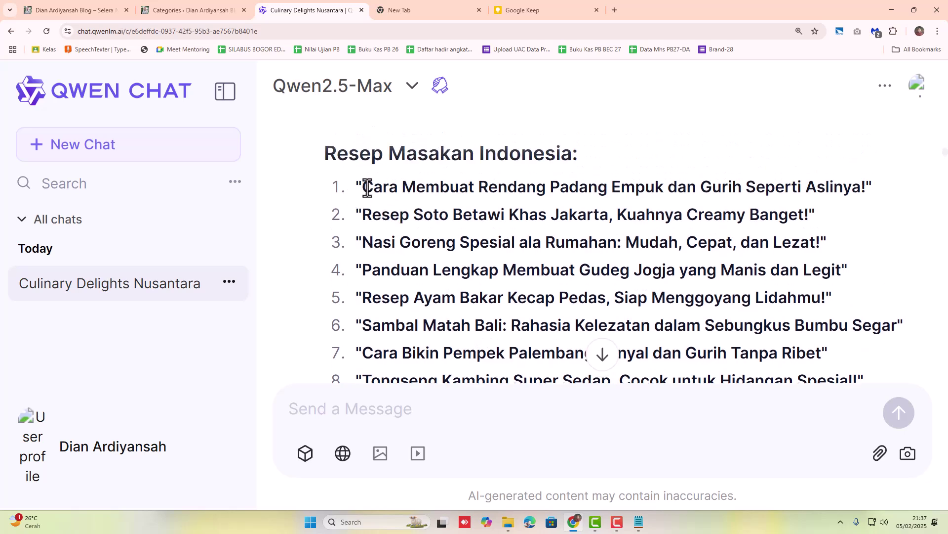
# Step: Copy the full Resep dan Tutorial title list, from the "Resep Masakan Indonesia" heading through title 30
pyautogui.moveTo(356, 186); pyautogui.dragTo(360, 207)
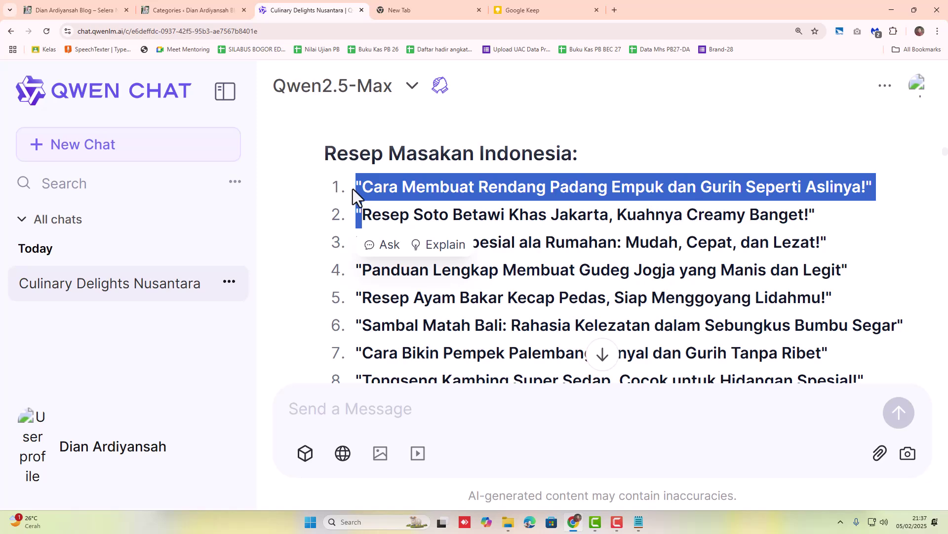
pyautogui.click(355, 190)
pyautogui.moveTo(354, 185); pyautogui.dragTo(488, 225)
pyautogui.scroll(-6, 488, 237)
pyautogui.scroll(8, 501, 218)
pyautogui.scroll(10, 502, 218)
pyautogui.moveTo(325, 292); pyautogui.dragTo(802, 245)
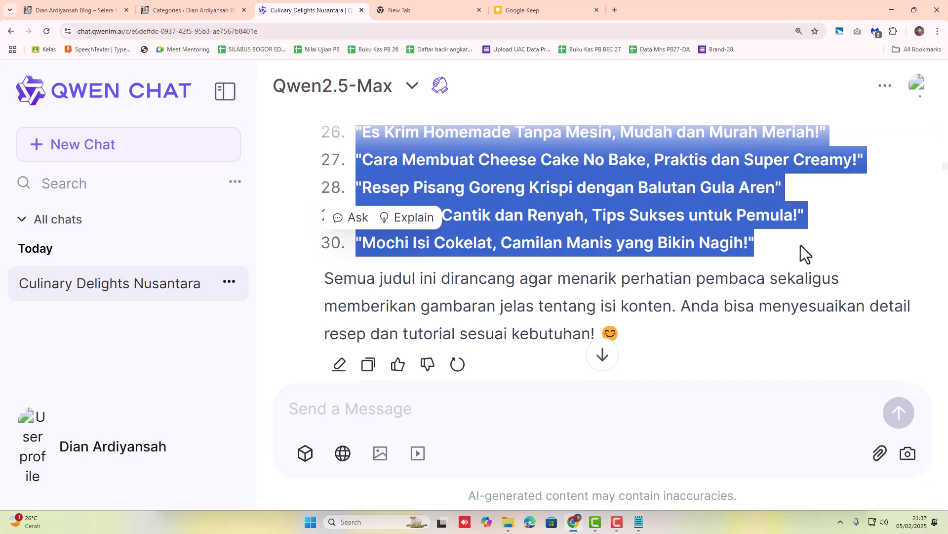
pyautogui.rightClick(624, 233)
pyautogui.click(678, 242)
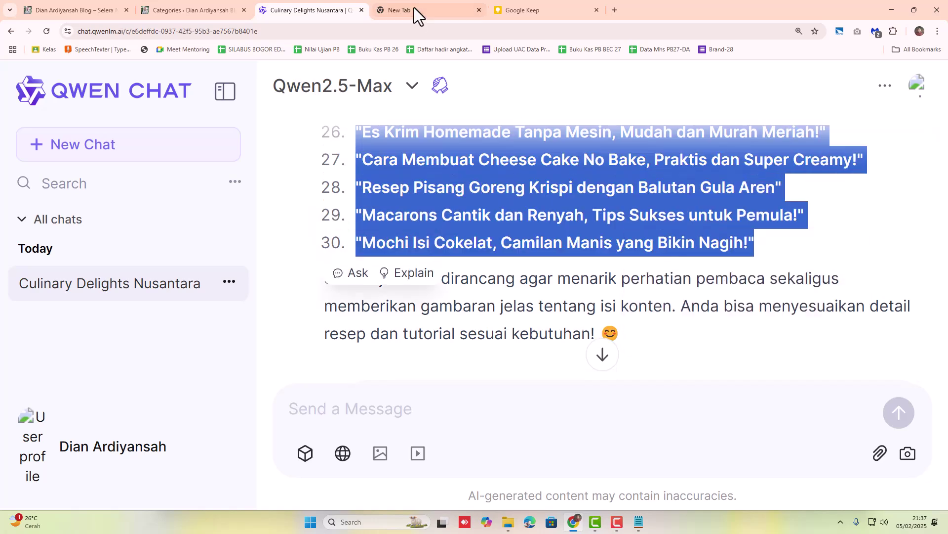
# Step: Paste the copied titles as checklist items into the new Google Keep note
pyautogui.click(528, 9)
pyautogui.rightClick(429, 139)
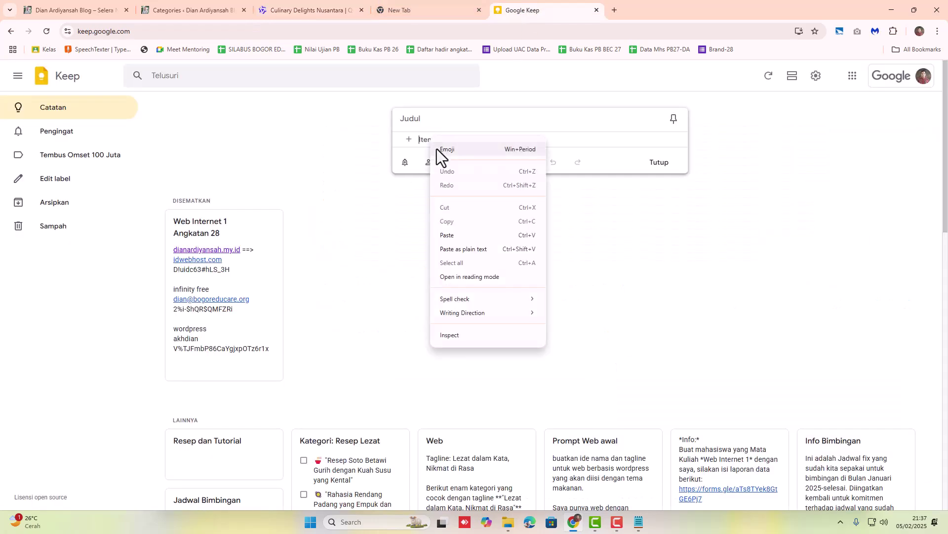
pyautogui.click(456, 235)
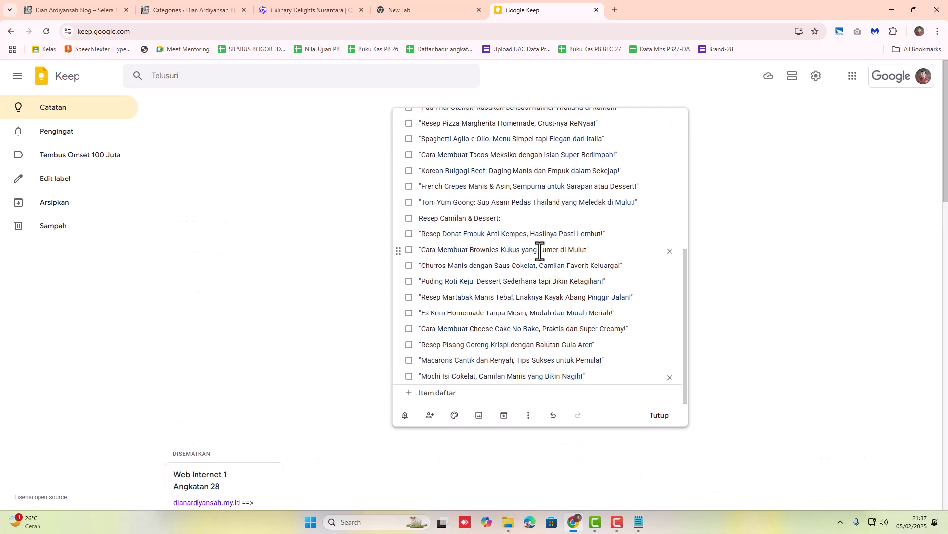
pyautogui.scroll(6, 533, 242)
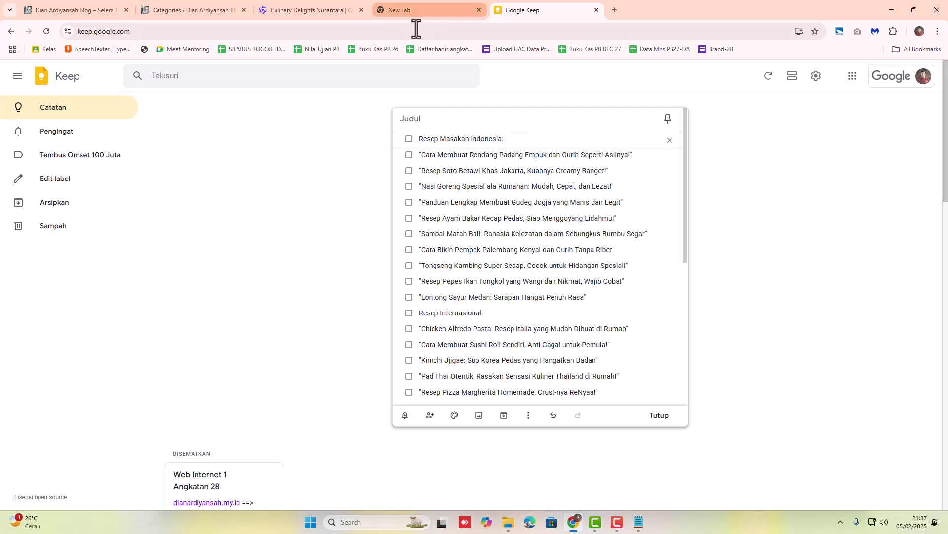
pyautogui.scroll(-5, 297, 340)
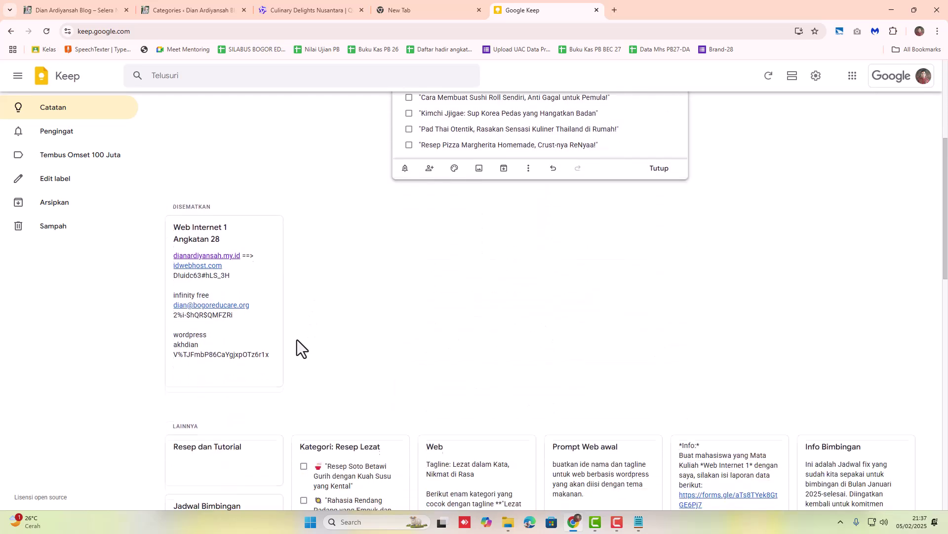
pyautogui.scroll(5, 297, 337)
# Step: Title the checklist note "Resep dan tutorial", look through its items and close it
pyautogui.click(425, 123)
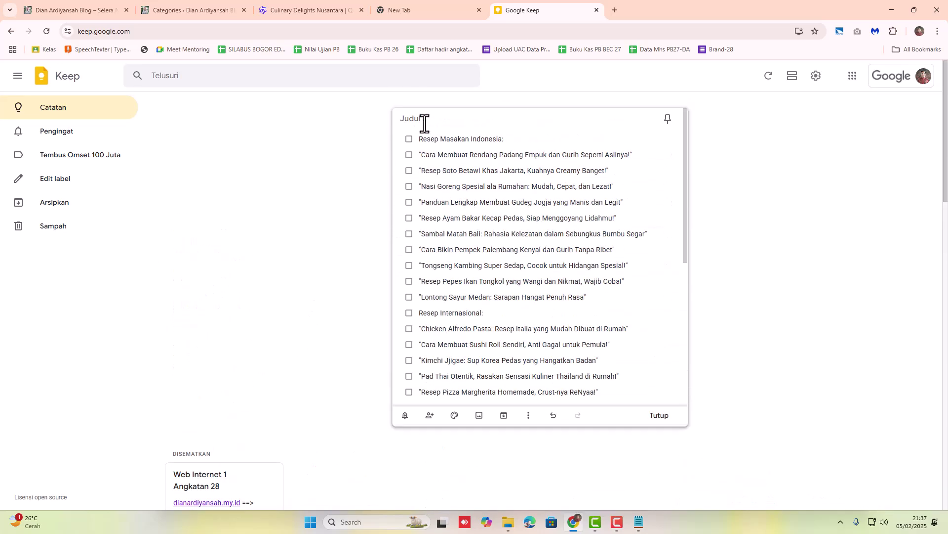
pyautogui.write('Resep dan tutorial')
pyautogui.moveTo(684, 192); pyautogui.dragTo(677, 354)
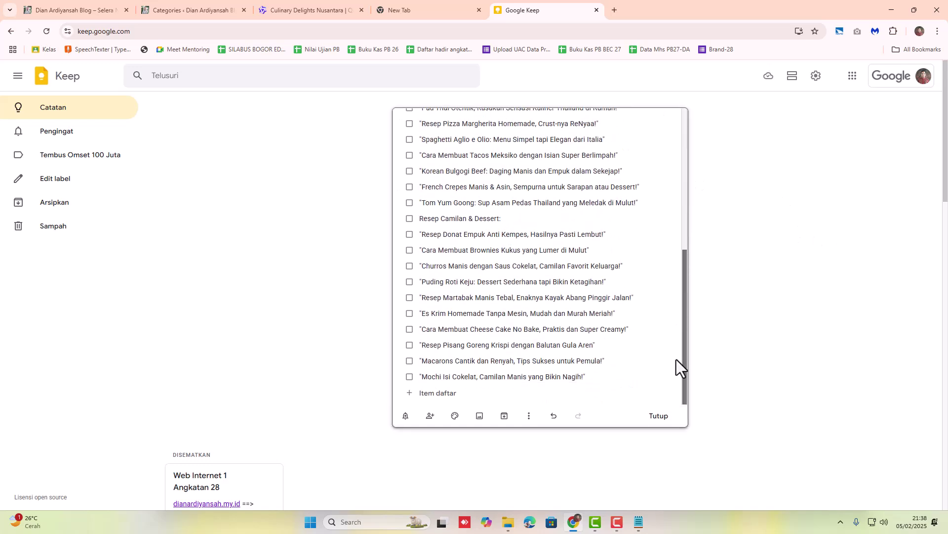
pyautogui.moveTo(682, 295); pyautogui.dragTo(690, 146)
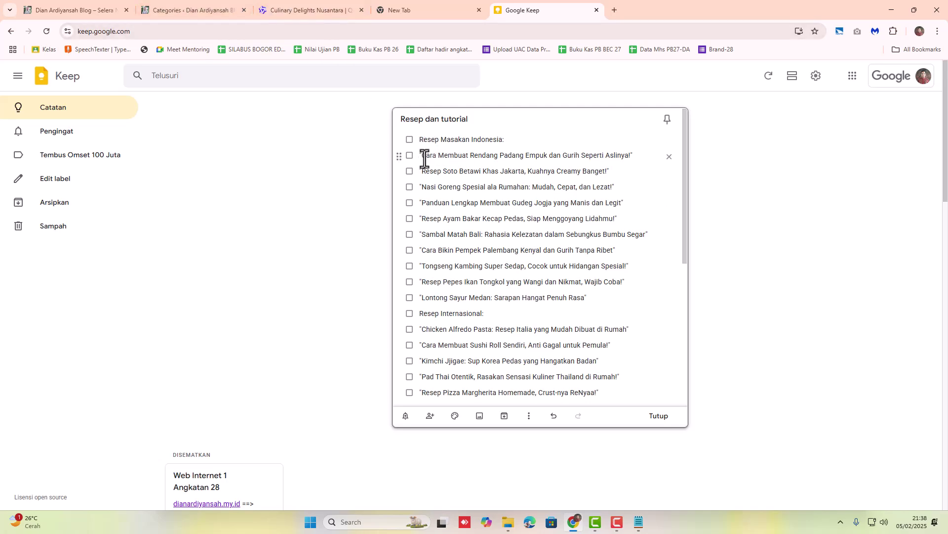
pyautogui.scroll(-5, 588, 247)
pyautogui.scroll(6, 589, 247)
pyautogui.click(794, 203)
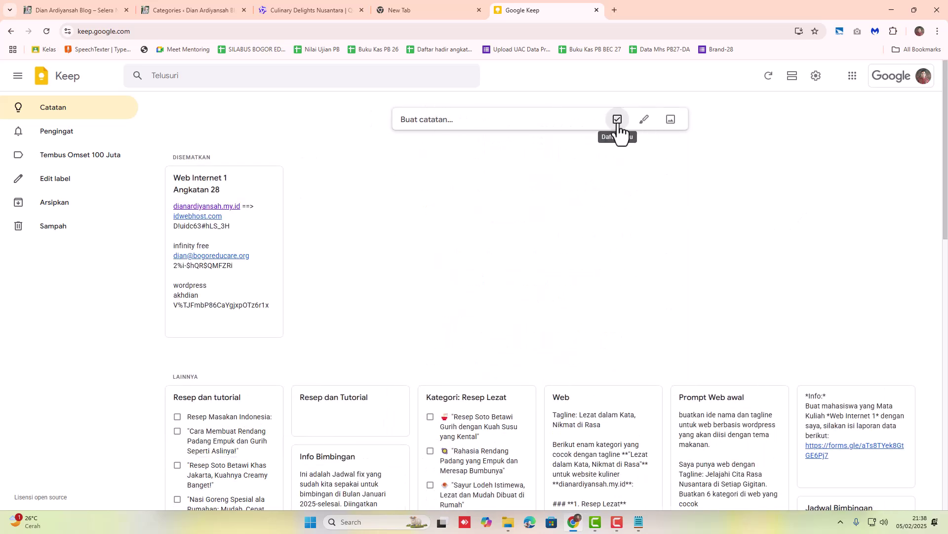
# Step: Reopen the saved "Resep dan tutorial" checklist, review its post titles and close it
pyautogui.scroll(-4, 472, 229)
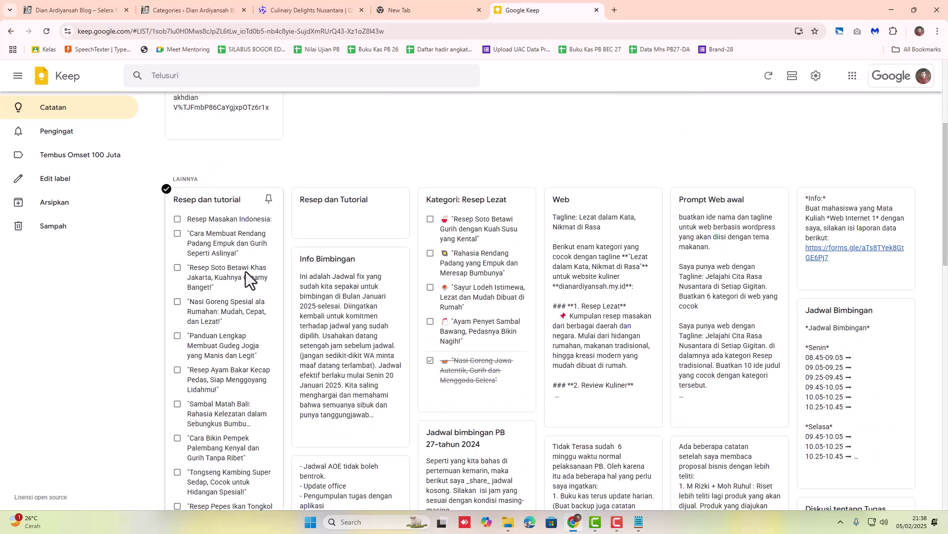
pyautogui.click(240, 274)
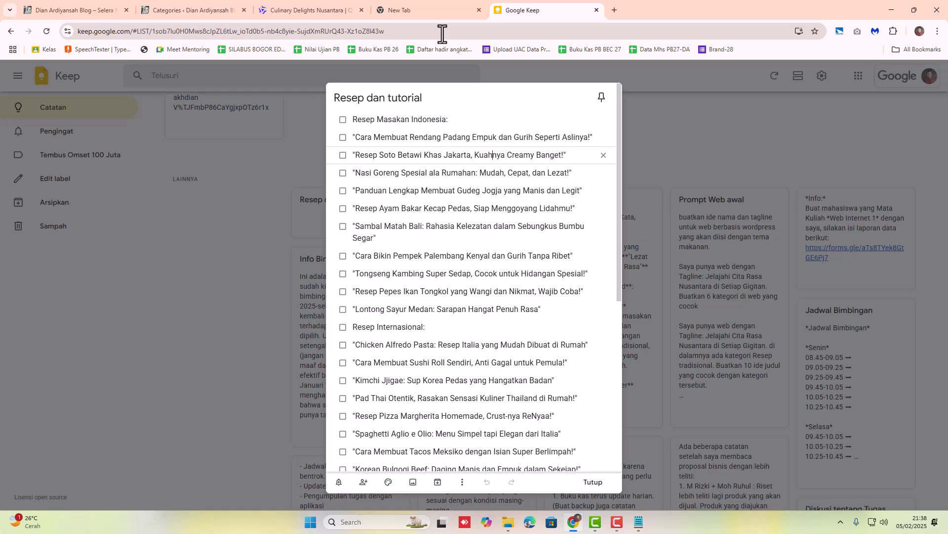
pyautogui.scroll(-5, 444, 247)
pyautogui.scroll(2, 446, 251)
pyautogui.scroll(5, 446, 251)
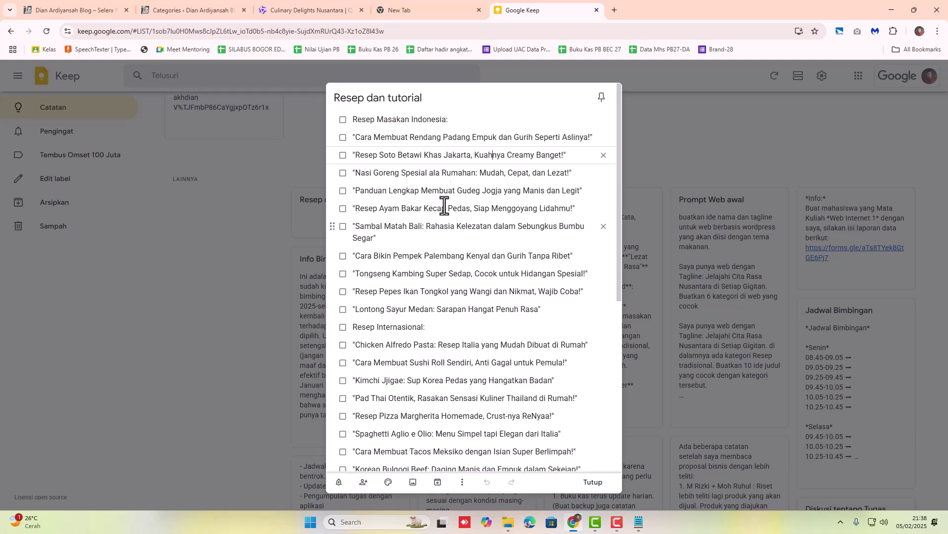
pyautogui.click(225, 268)
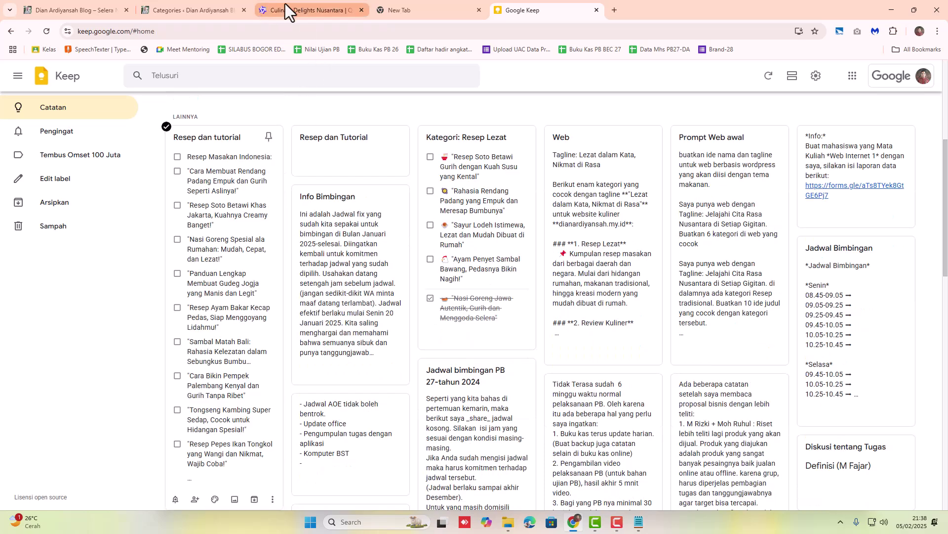
# Step: Switch to the WordPress admin, create a new post and dismiss the block editor's welcome guide
pyautogui.click(286, 4)
pyautogui.hotkey('ctrl', 'shift', 'Tab')
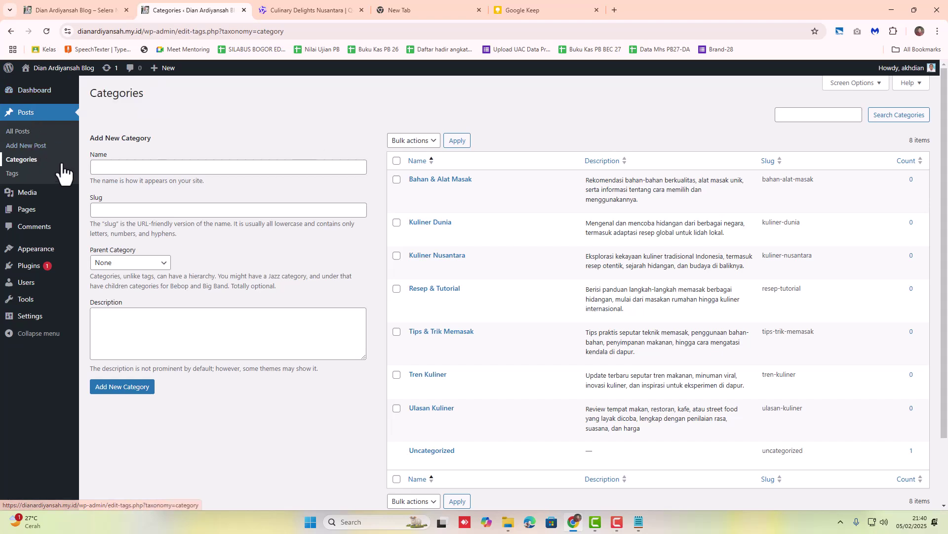
pyautogui.click(39, 148)
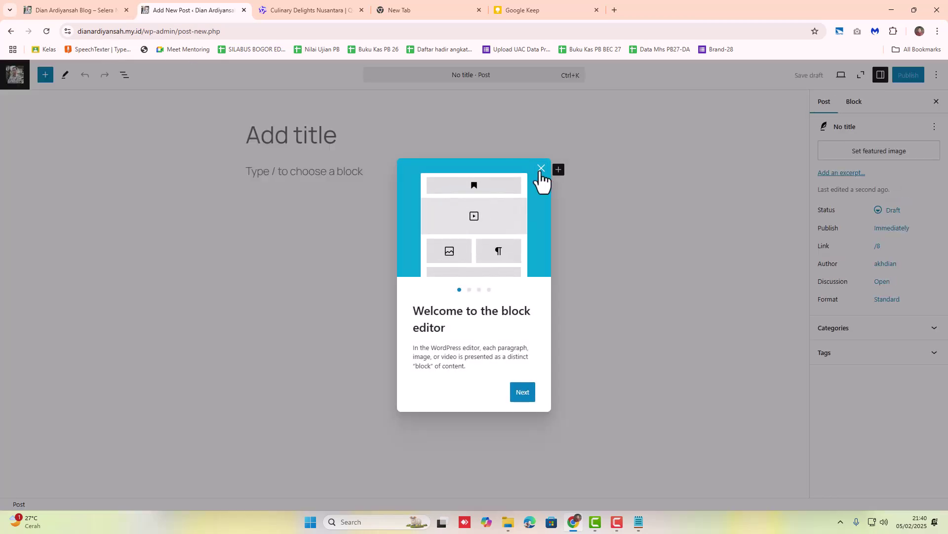
pyautogui.click(541, 168)
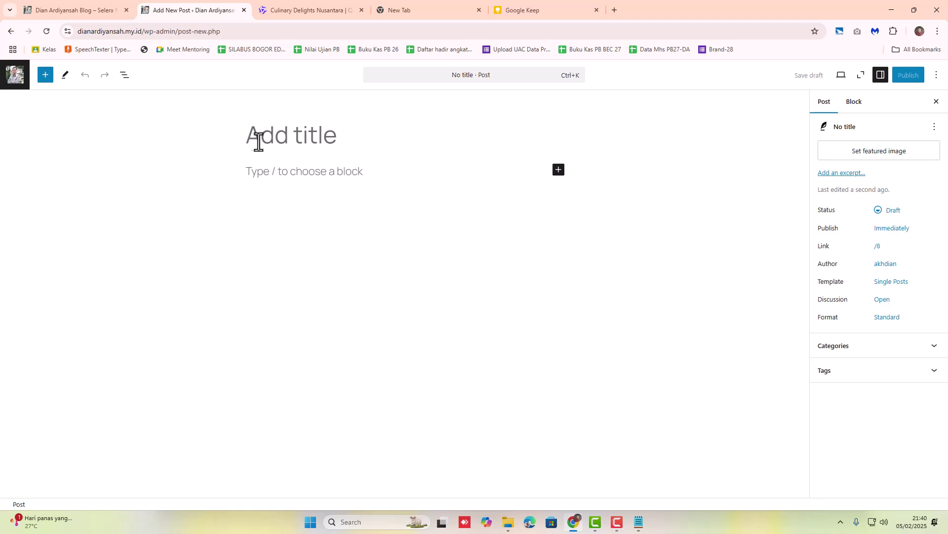
# Step: Examine the new post's paragraph block settings and its post settings, including the list of available categories
pyautogui.click(255, 173)
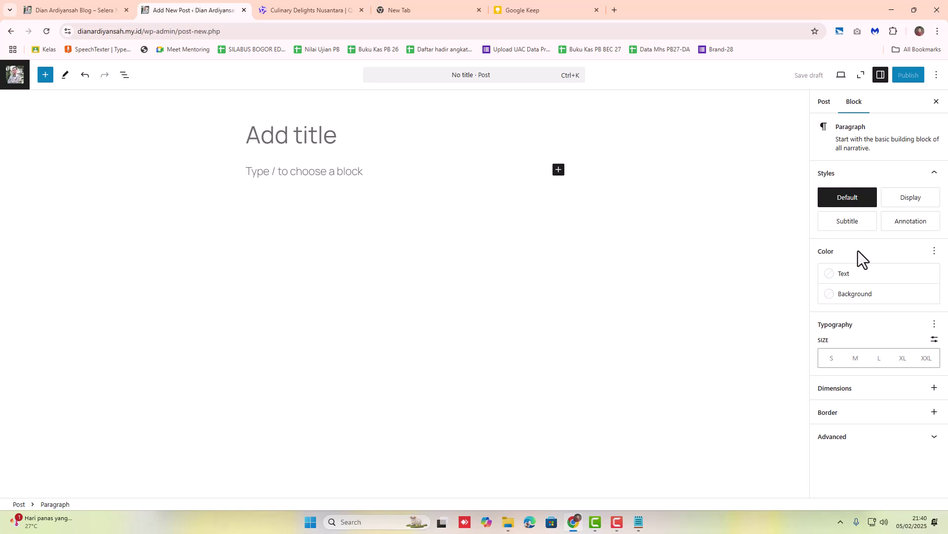
pyautogui.click(825, 104)
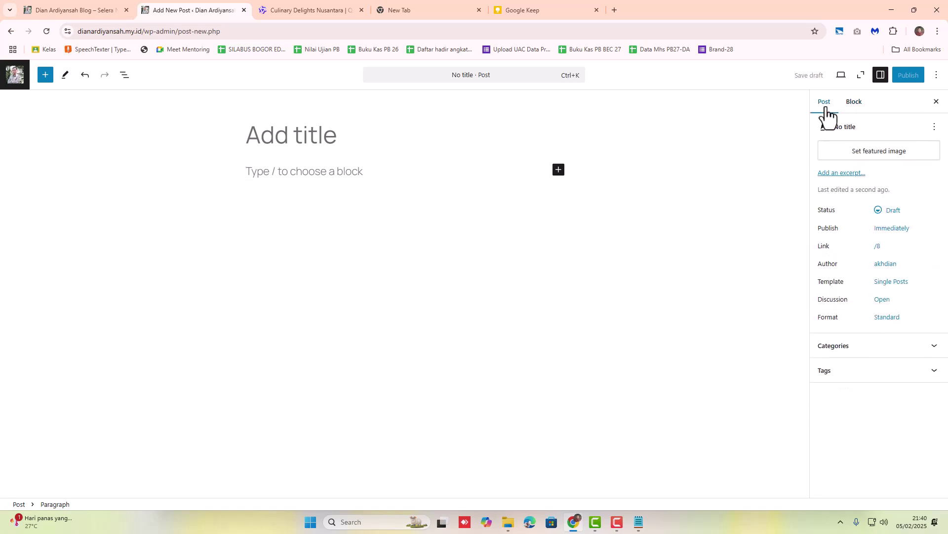
pyautogui.click(896, 348)
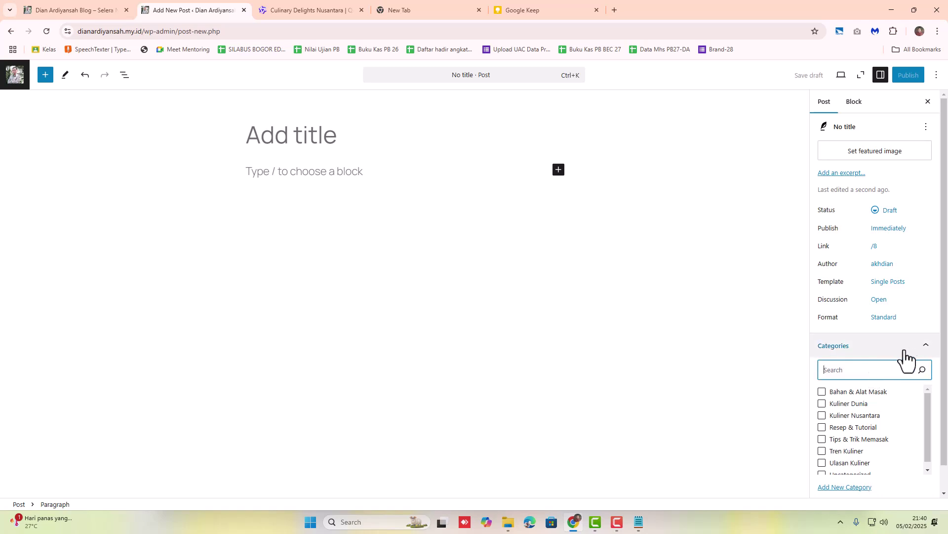
pyautogui.moveTo(932, 414); pyautogui.dragTo(929, 447)
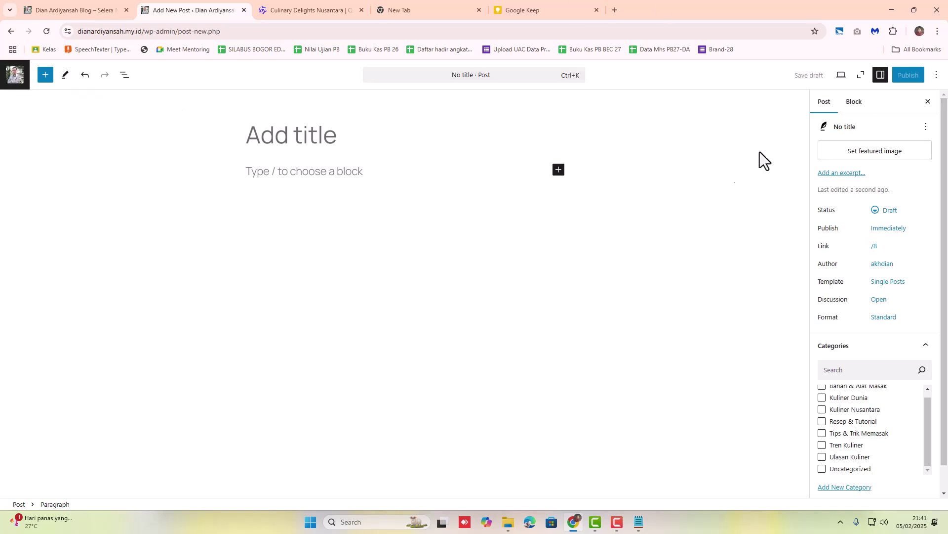
pyautogui.click(859, 106)
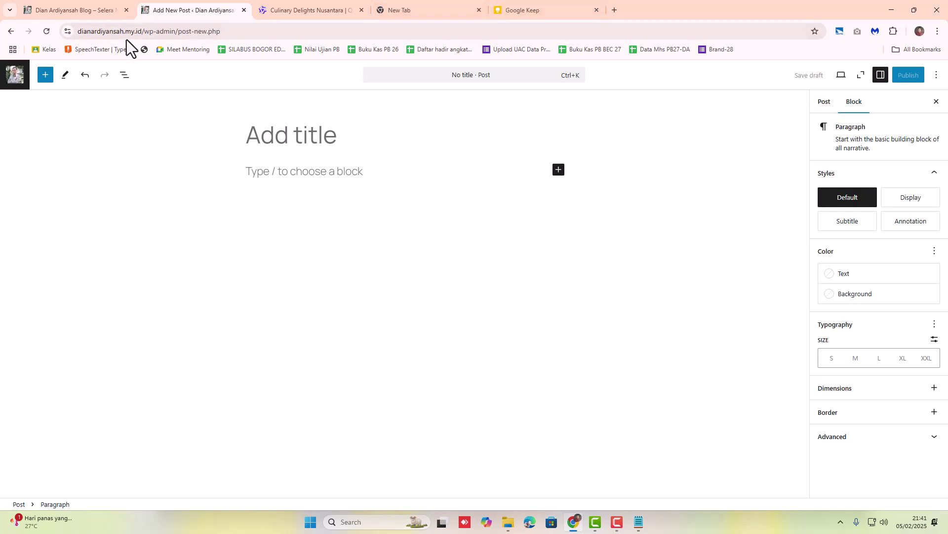
# Step: Open the WordPress dashboard's page for adding plugins and compare the Classic Editor offer with the open block editor
pyautogui.click(83, 13)
pyautogui.moveTo(45, 73)
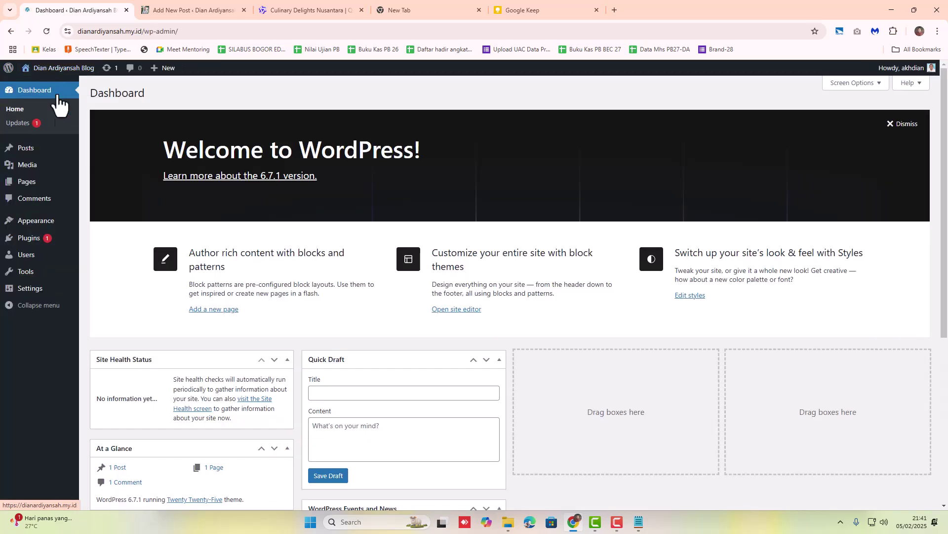
pyautogui.moveTo(21, 242)
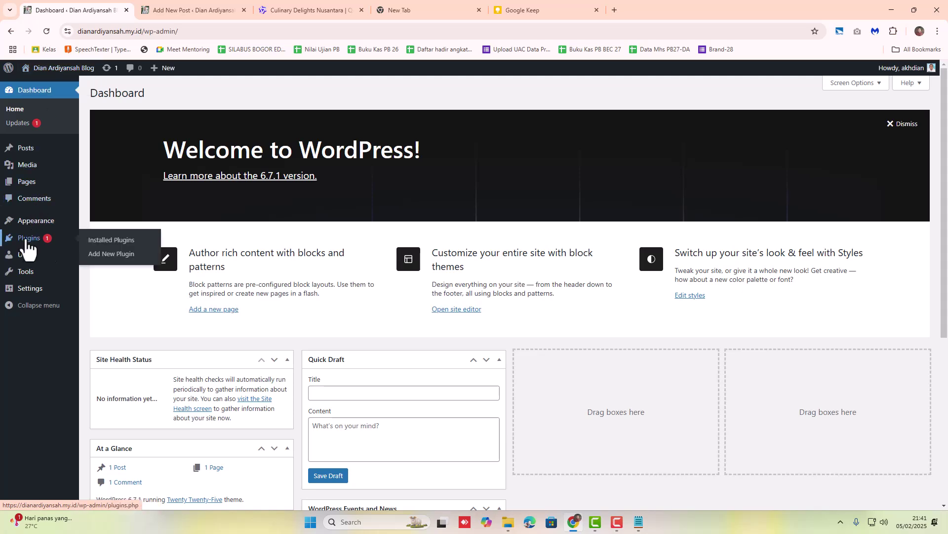
pyautogui.click(109, 255)
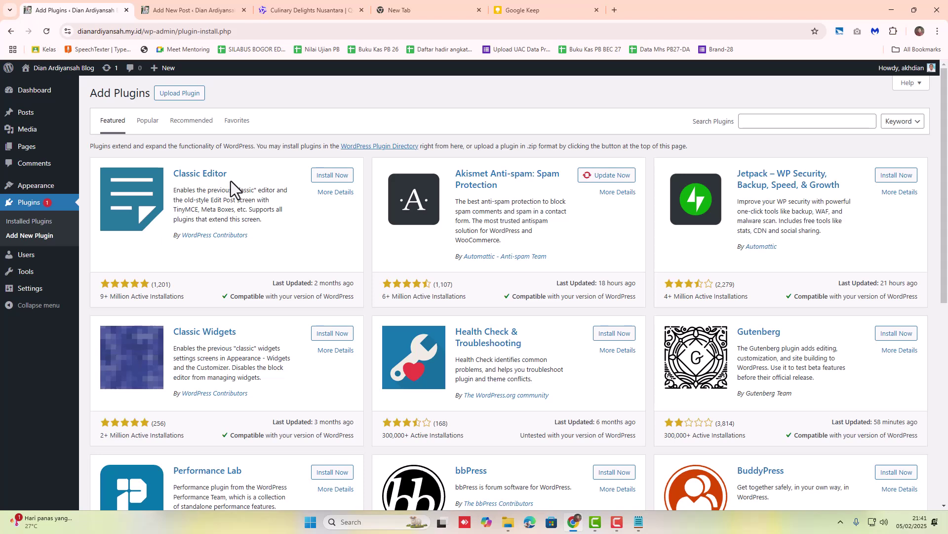
pyautogui.click(184, 11)
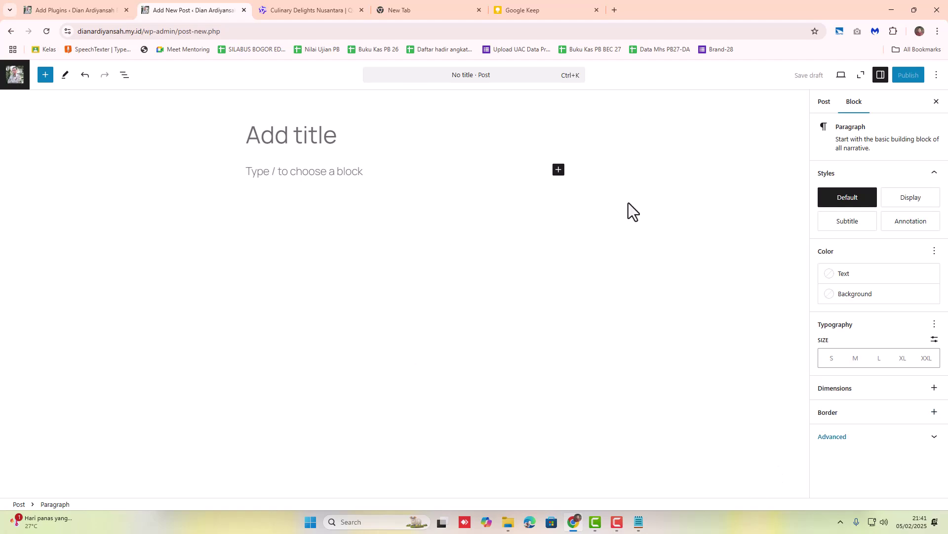
pyautogui.click(101, 11)
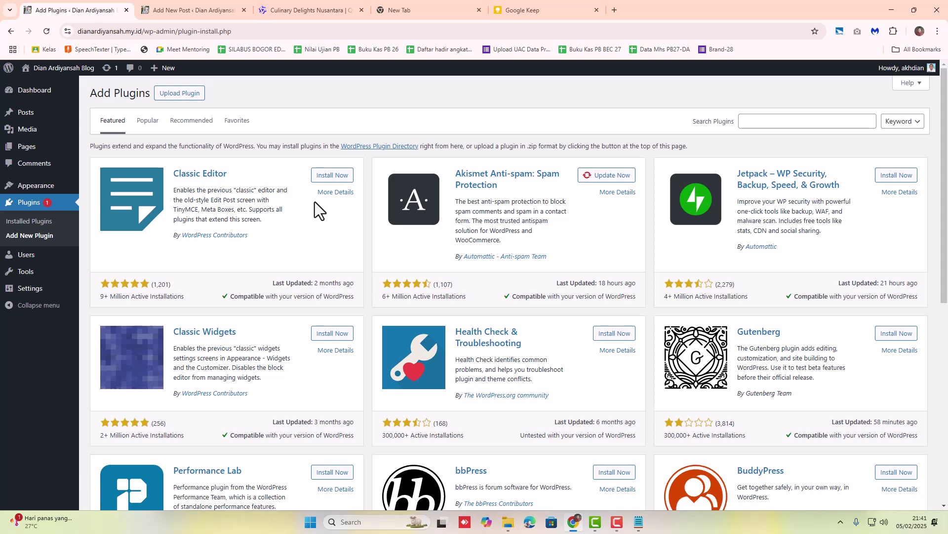
# Step: Install and activate the Classic Editor plugin, then check the open new-post page and return to the plugins list
pyautogui.click(339, 177)
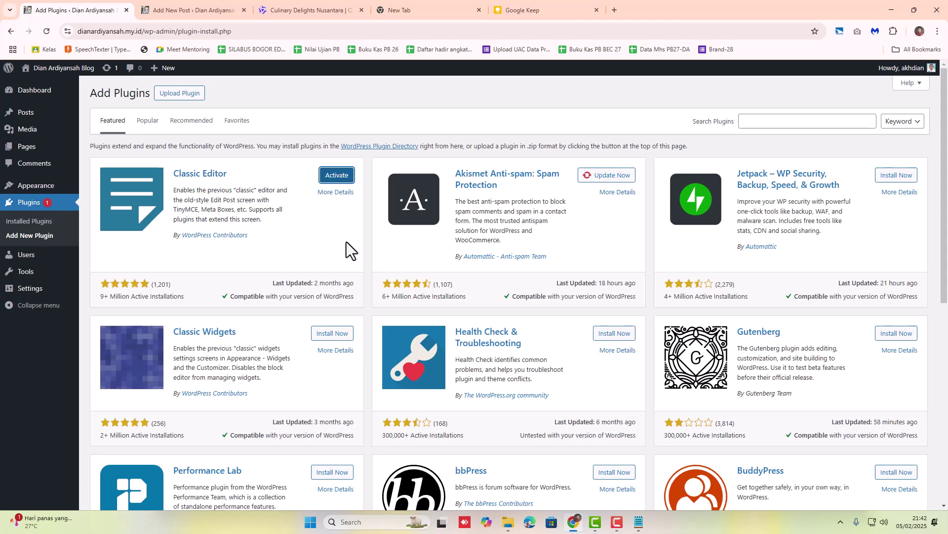
pyautogui.click(337, 177)
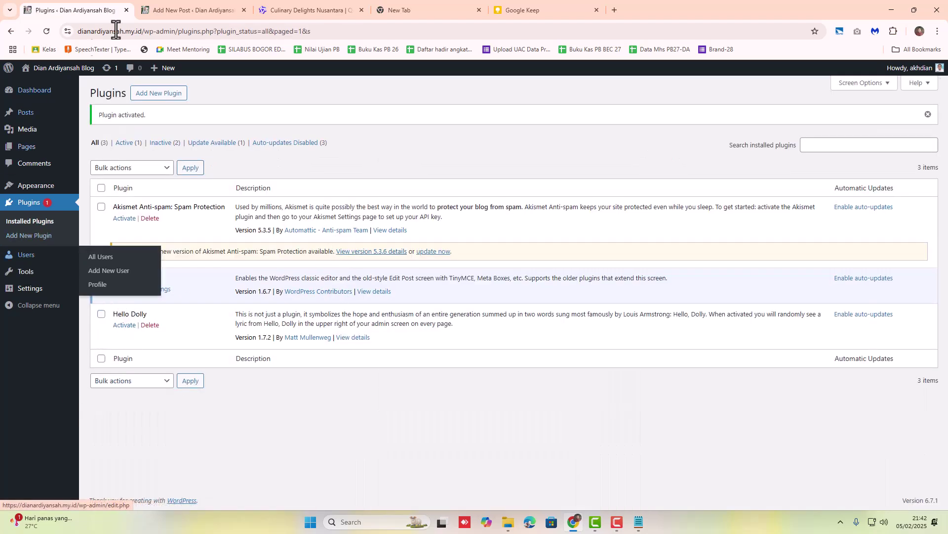
pyautogui.click(172, 12)
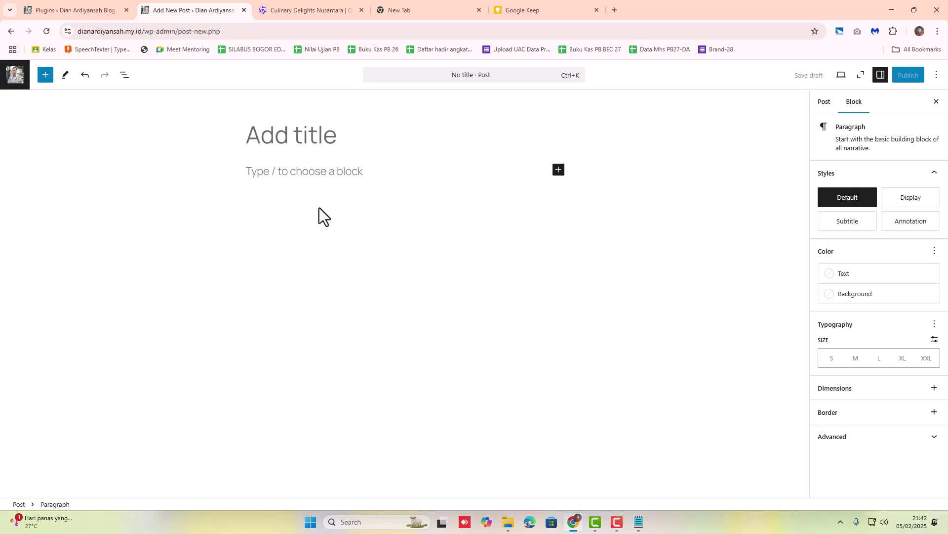
pyautogui.click(72, 10)
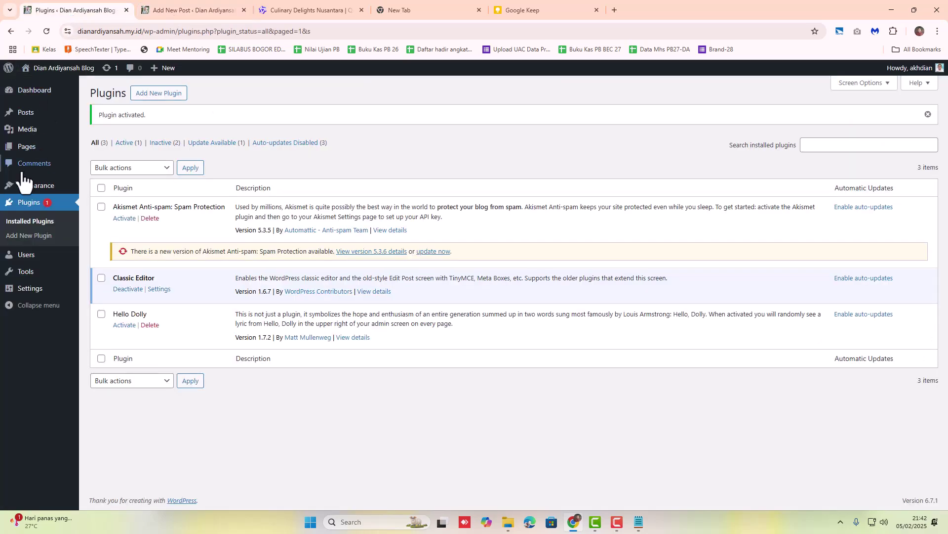
# Step: Open a new post in the Classic Editor, show its second row of formatting tools and check the title, content and settings areas
pyautogui.click(163, 88)
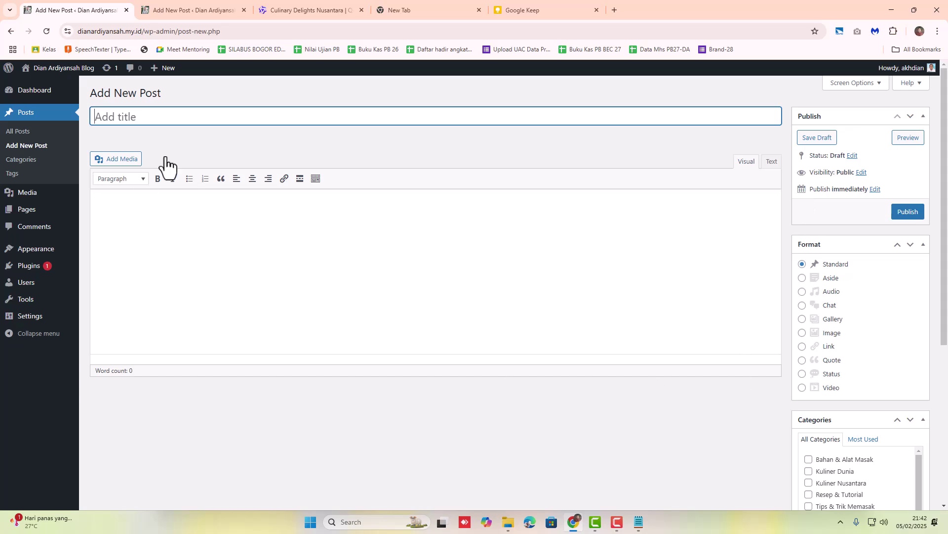
pyautogui.click(316, 178)
pyautogui.click(98, 118)
pyautogui.click(209, 244)
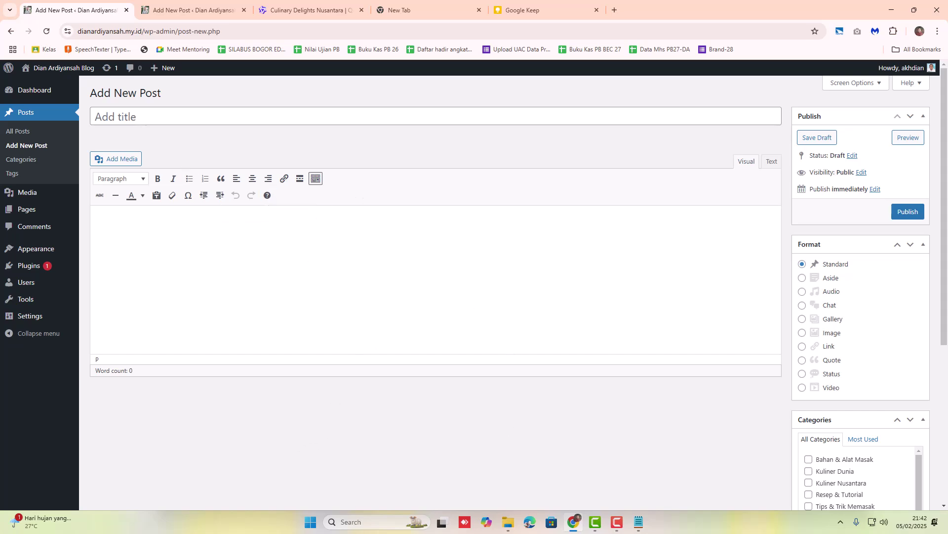
pyautogui.scroll(-5, 864, 194)
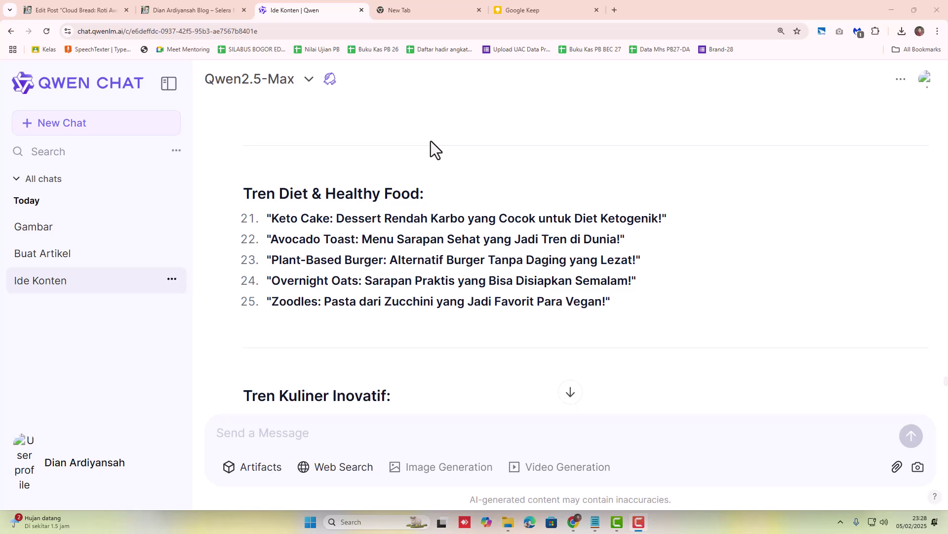
# Step: Review the generated titles in Qwen's Ide Konten chat, compare them with the Google Keep lists, and check the chat's available options
pyautogui.scroll(5, 438, 197)
pyautogui.scroll(7, 427, 202)
pyautogui.scroll(-9, 428, 203)
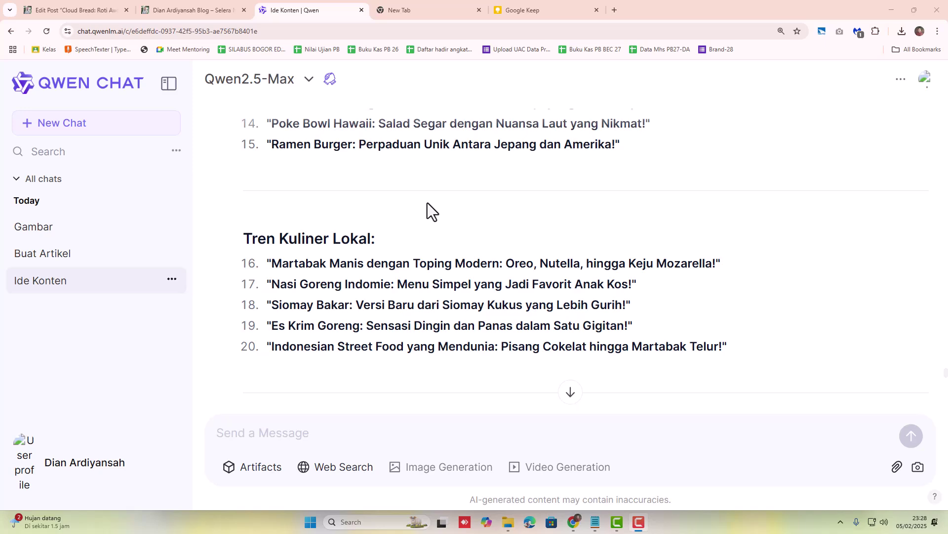
pyautogui.scroll(-4, 427, 202)
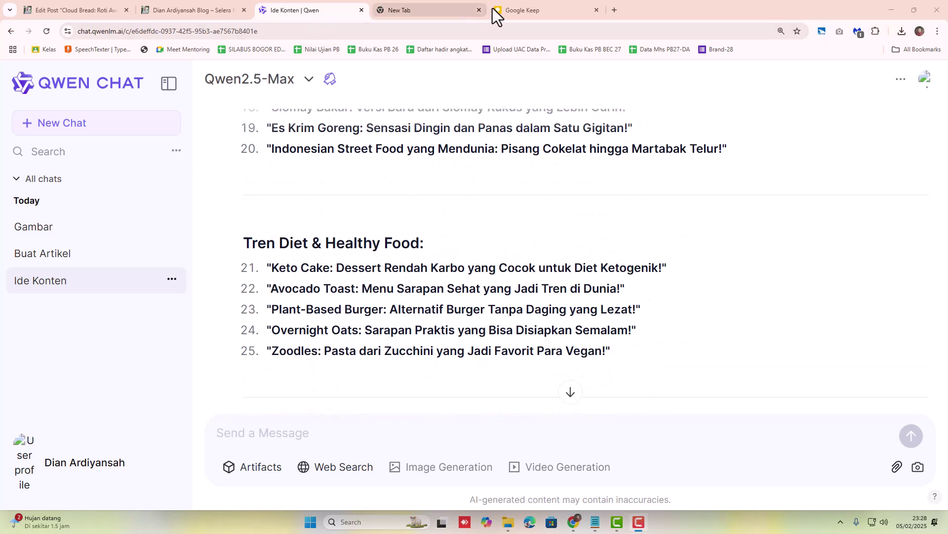
pyautogui.click(518, 11)
pyautogui.scroll(-4, 283, 302)
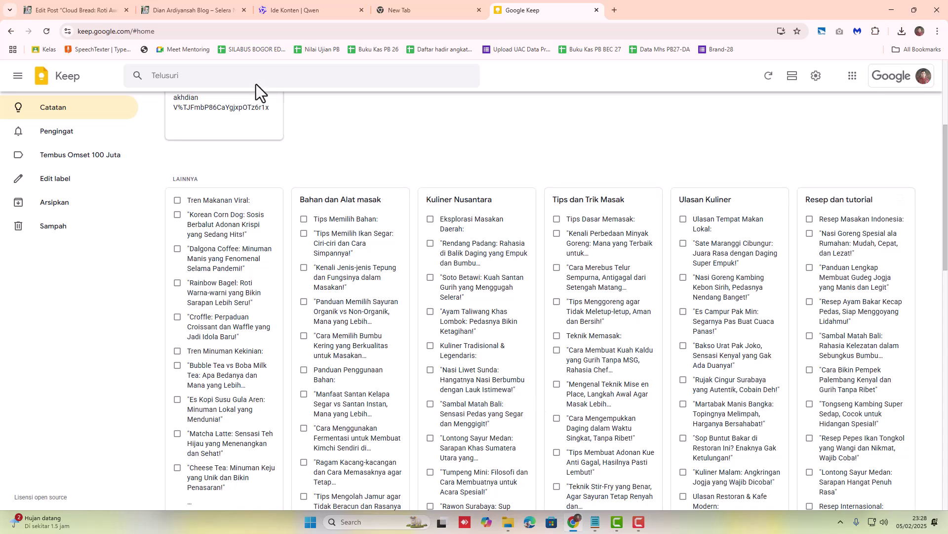
pyautogui.click(298, 10)
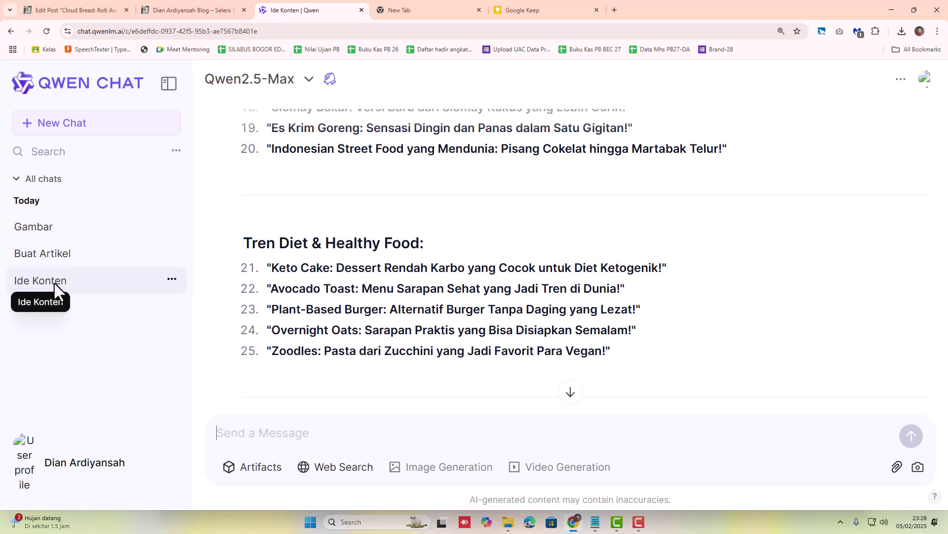
pyautogui.scroll(5, 464, 262)
pyautogui.scroll(-4, 298, 307)
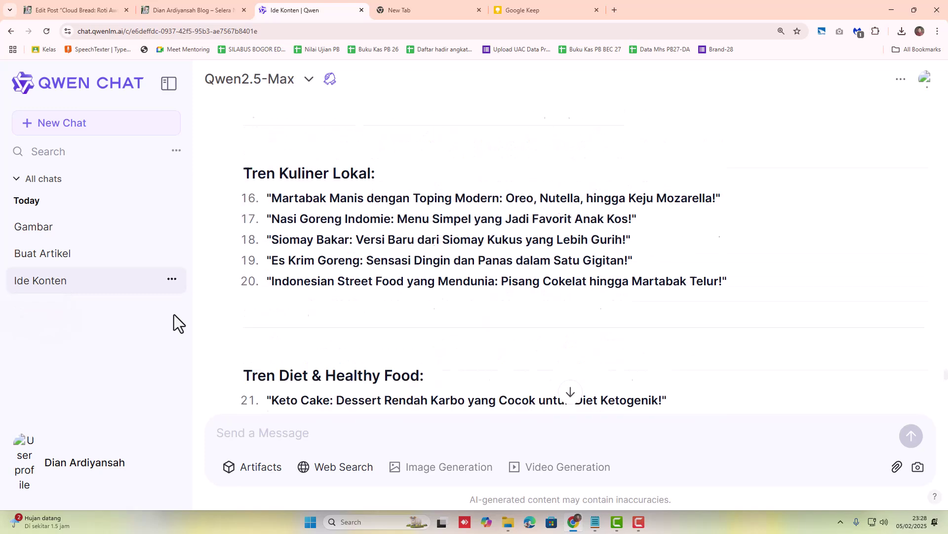
pyautogui.click(176, 285)
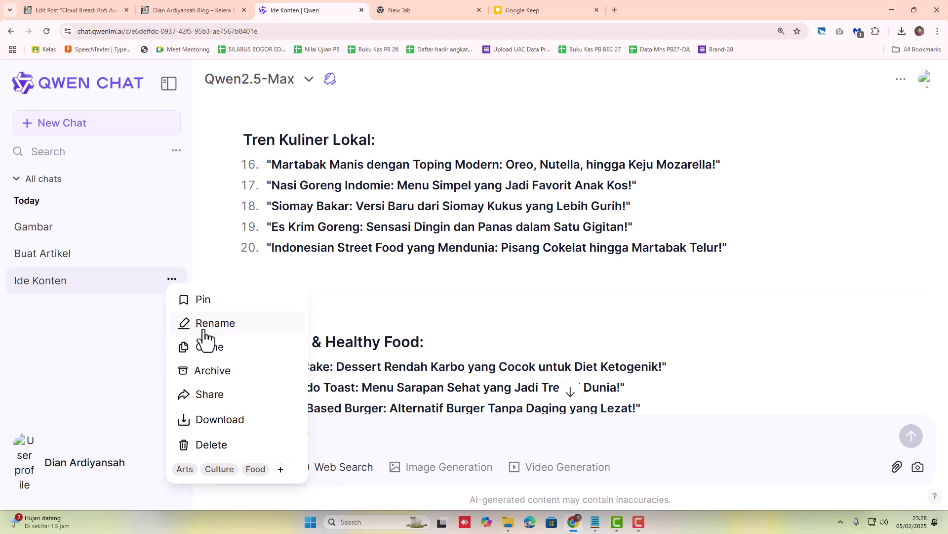
pyautogui.click(116, 317)
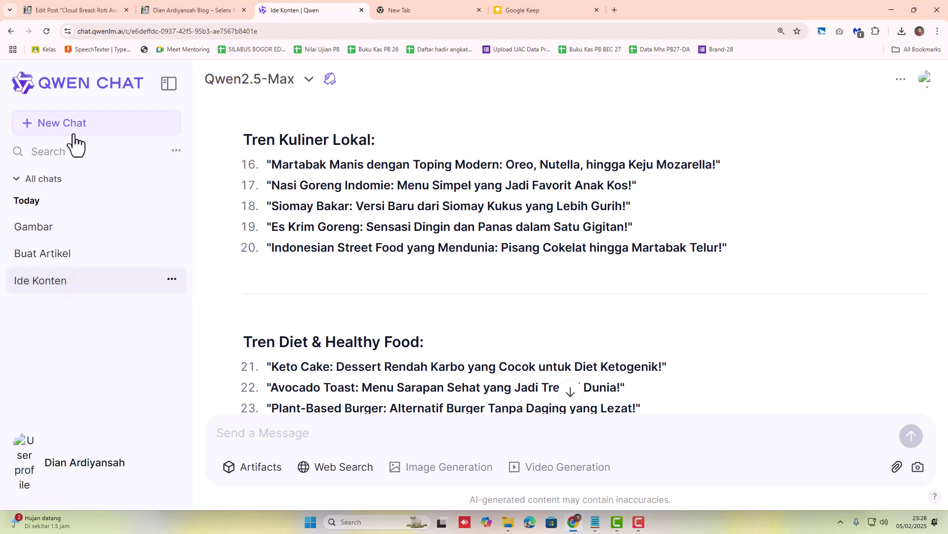
# Step: Open the Buat Artikel chat and copy the earlier "Cloud Bread" article prompt into the new message
pyautogui.click(57, 254)
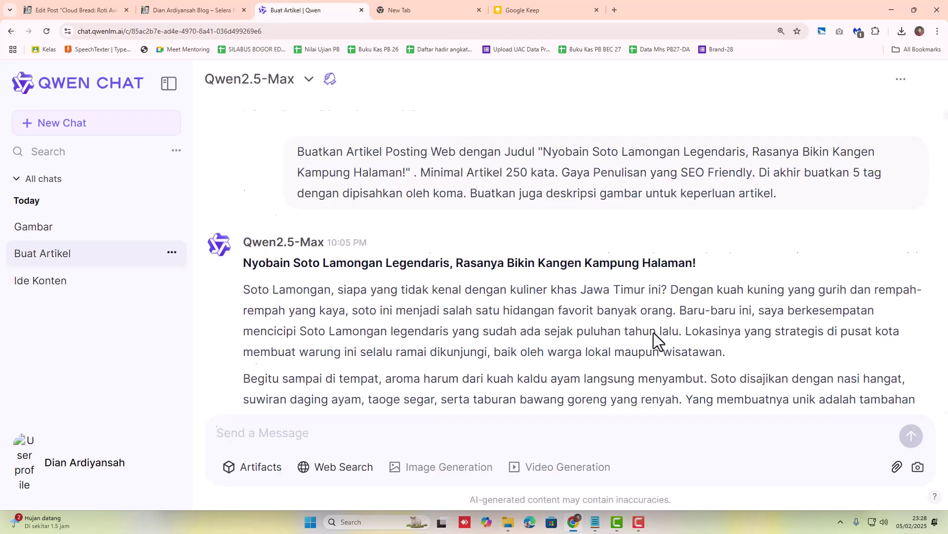
pyautogui.scroll(20, 654, 333)
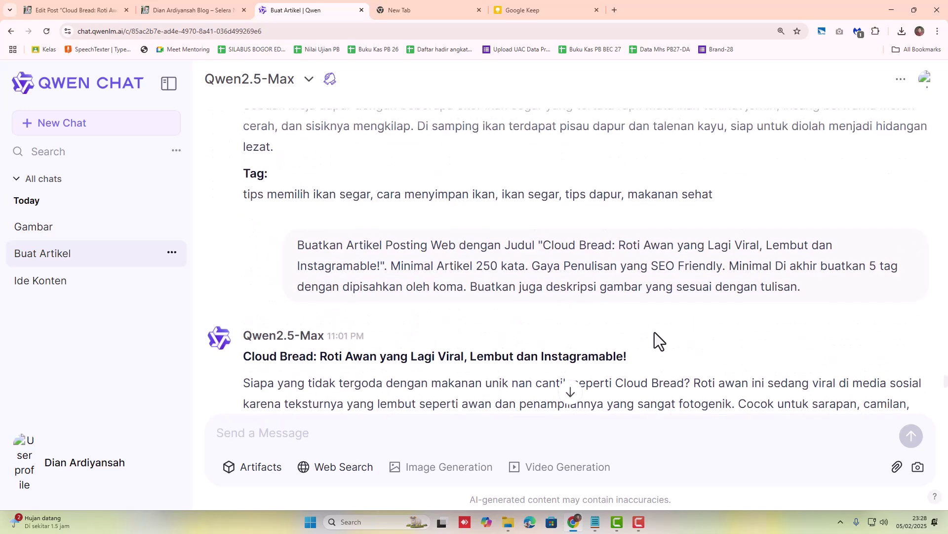
pyautogui.moveTo(298, 247); pyautogui.dragTo(859, 292)
pyautogui.rightClick(630, 268)
pyautogui.click(643, 278)
pyautogui.click(242, 433)
pyautogui.rightClick(245, 432)
pyautogui.click(262, 321)
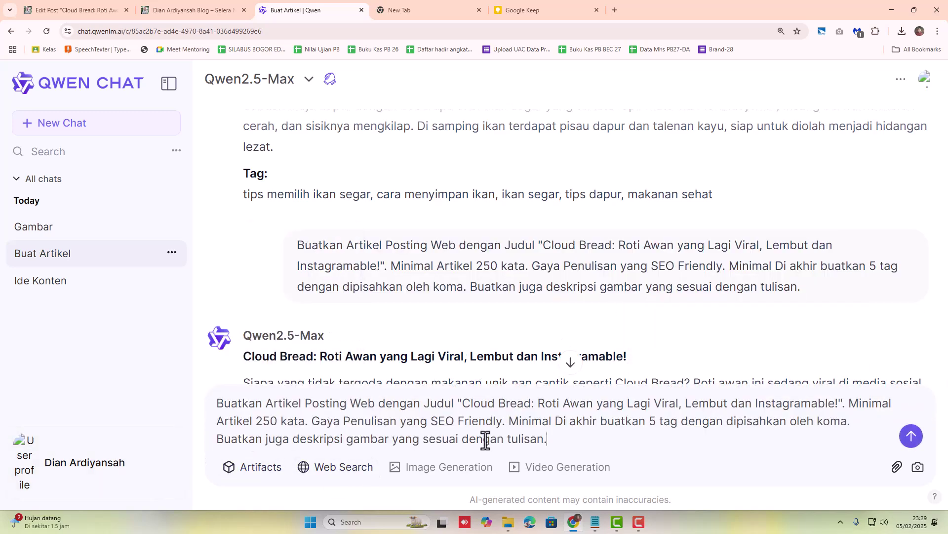
# Step: Replace the prompt's Cloud Bread title with "Dalgona Coffee: Minuman Manis yang Fenomenal Selama Pandemi!" copied from the untitled Google Keep list
pyautogui.click(543, 14)
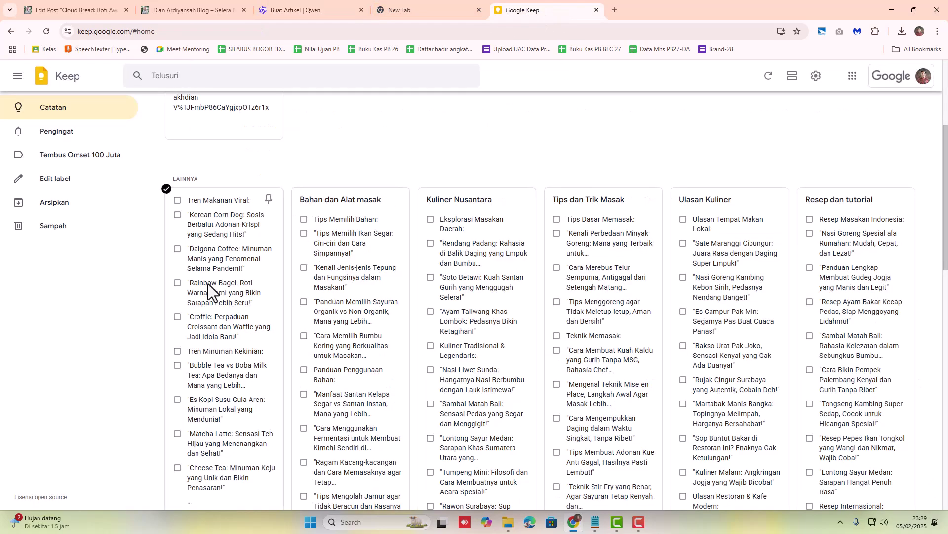
pyautogui.scroll(-1, 209, 284)
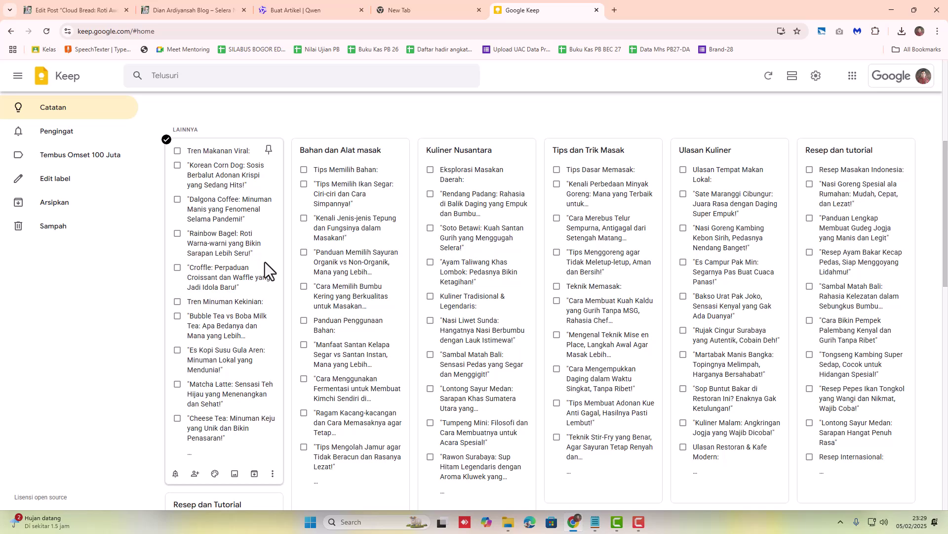
pyautogui.click(267, 275)
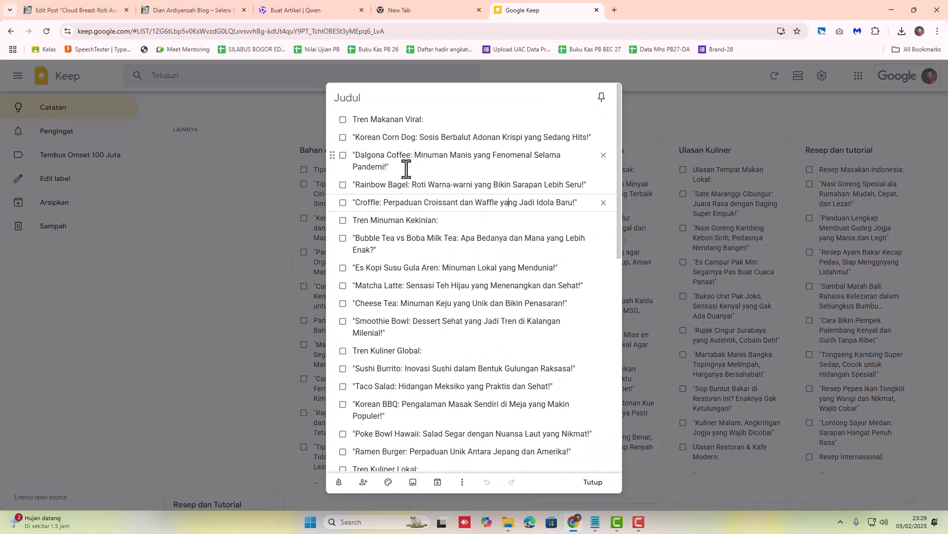
pyautogui.tripleClick(349, 155)
pyautogui.rightClick(377, 164)
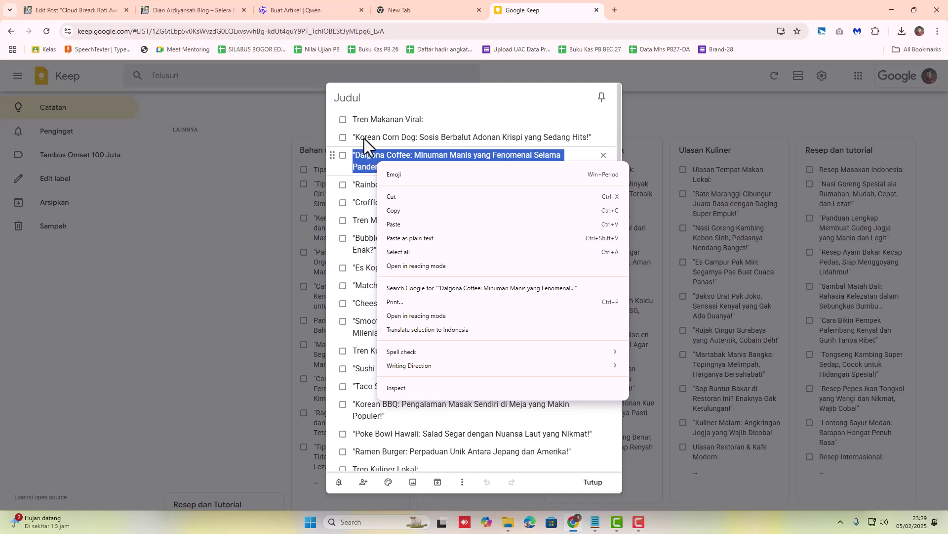
pyautogui.click(408, 209)
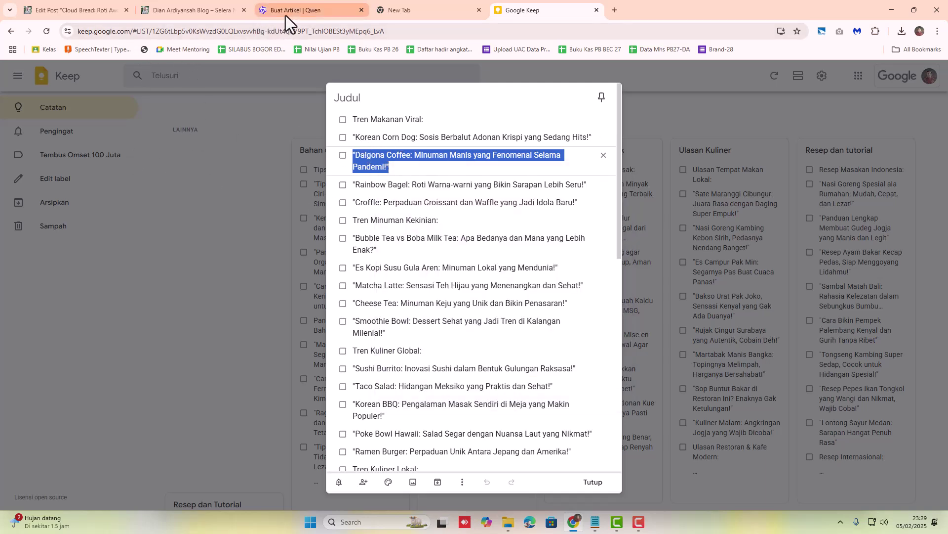
pyautogui.click(313, 10)
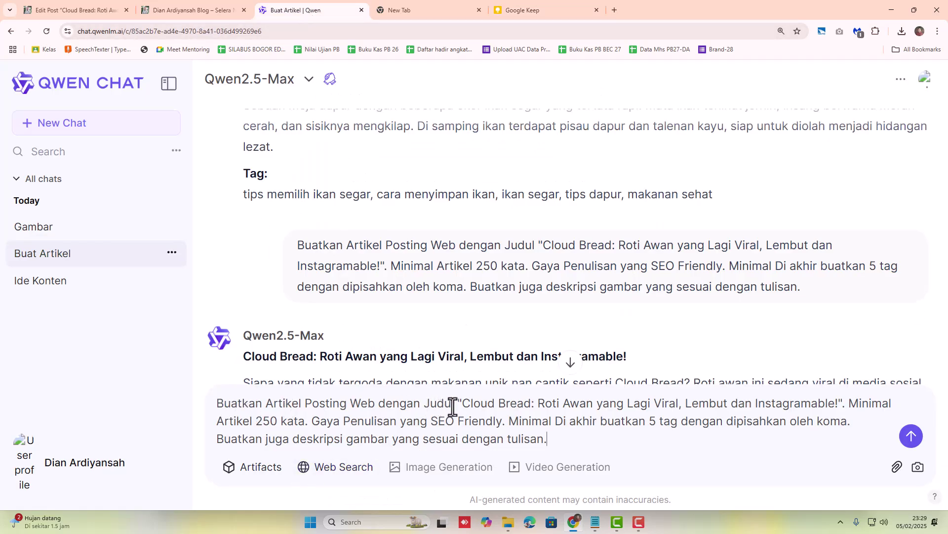
pyautogui.moveTo(458, 406); pyautogui.dragTo(849, 404)
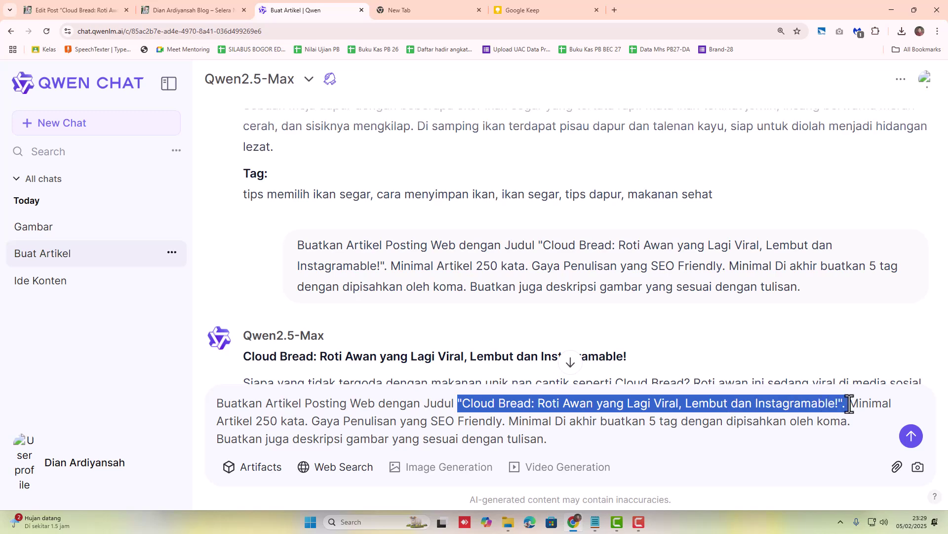
pyautogui.rightClick(814, 404)
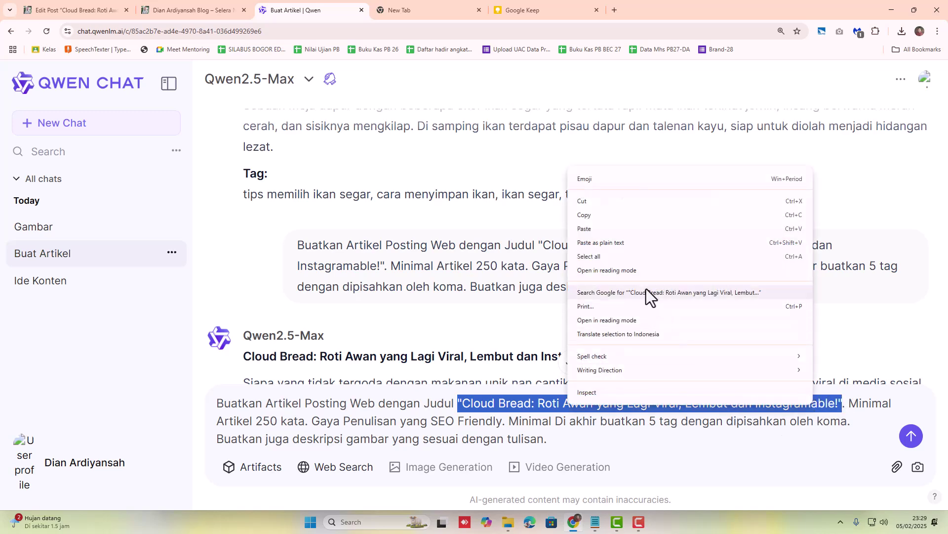
pyautogui.click(600, 227)
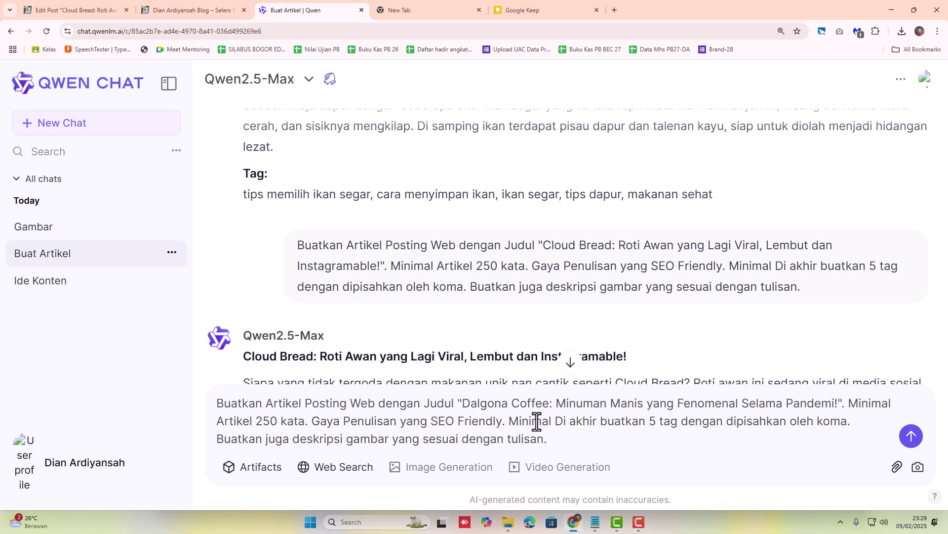
# Step: Remove the stray word "Minimal" before "Di akhir buatkan 5 tag" and send the prompt to Qwen
pyautogui.moveTo(509, 421); pyautogui.dragTo(552, 424)
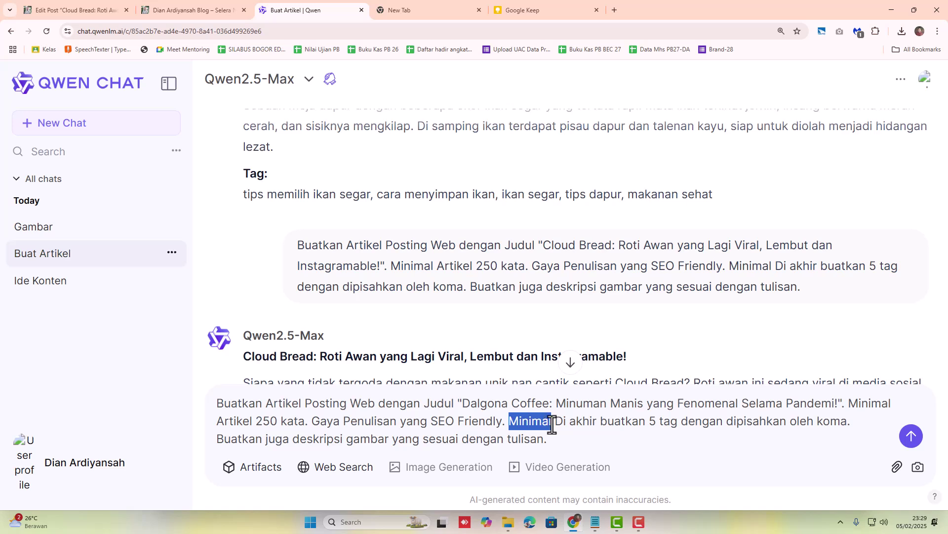
pyautogui.press('BackSpace')
pyautogui.press('BackSpace')
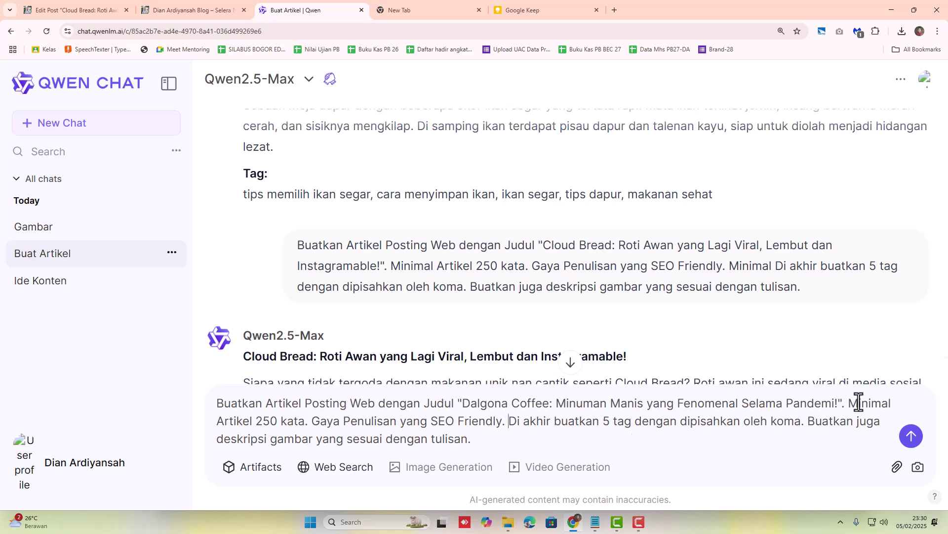
pyautogui.click(912, 440)
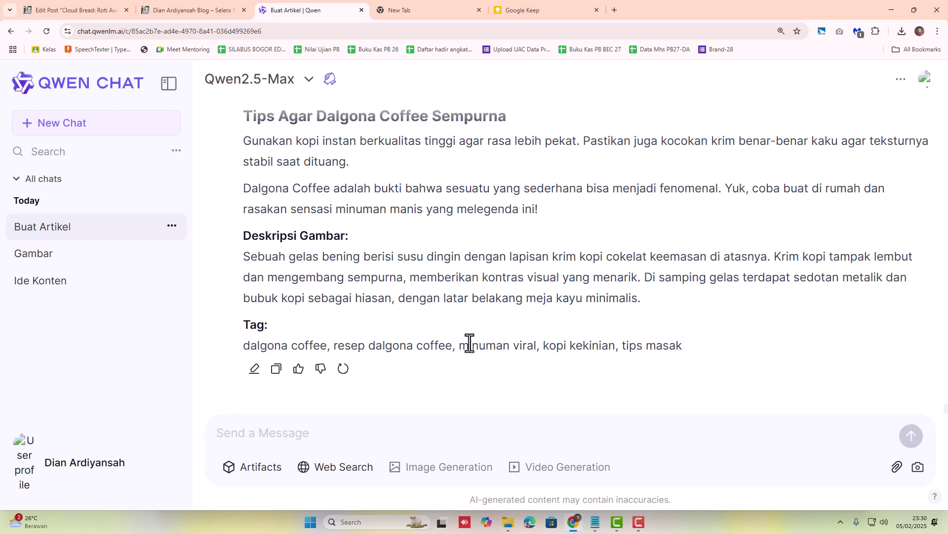
# Step: Create a new WordPress post titled "Dalgona Coffee: Minuman Manis yang Fenomenal Selama Pandemi!", copying the title from Qwen's article
pyautogui.scroll(5, 452, 303)
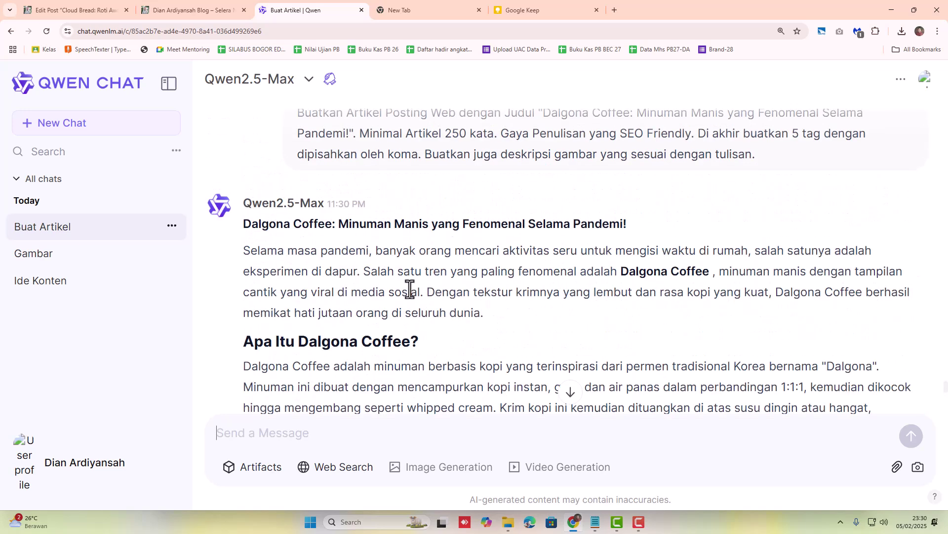
pyautogui.moveTo(242, 224); pyautogui.dragTo(621, 226)
pyautogui.rightClick(593, 231)
pyautogui.click(598, 243)
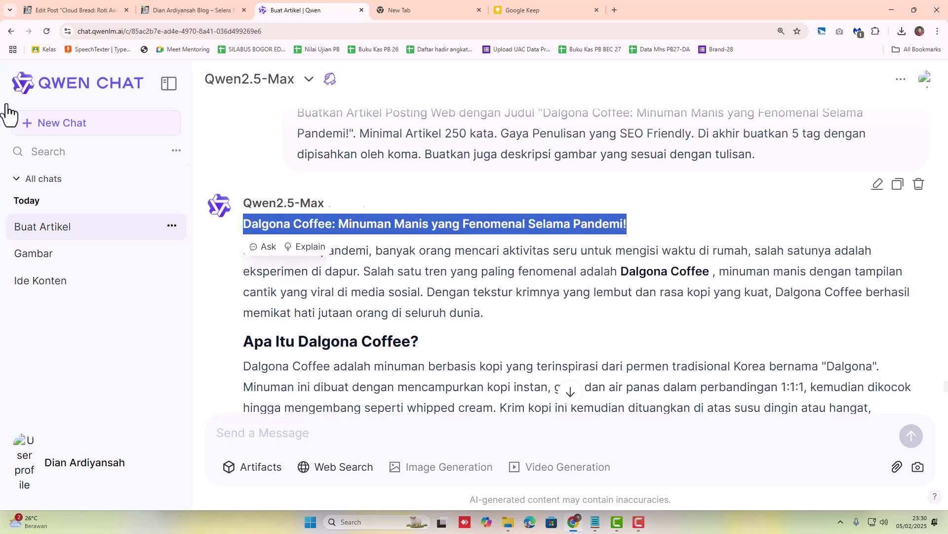
pyautogui.click(51, 10)
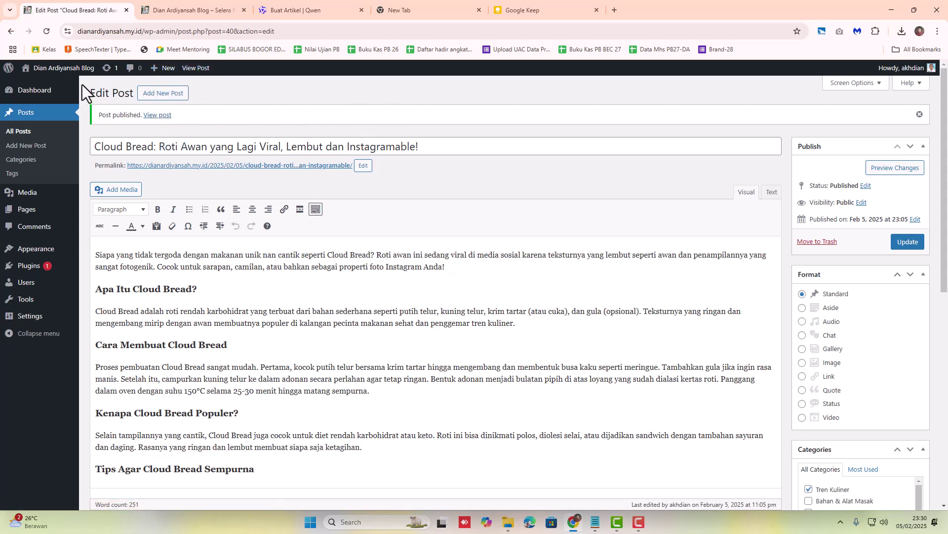
pyautogui.click(159, 86)
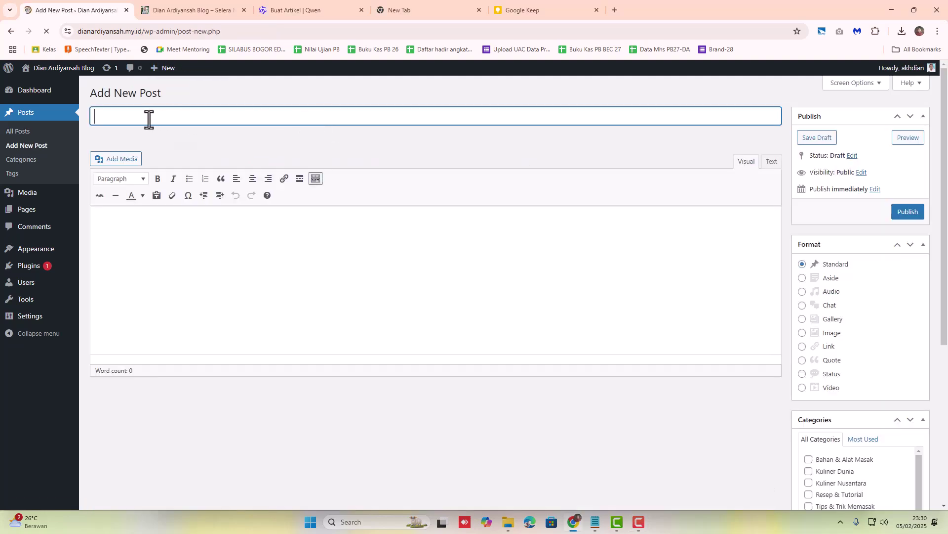
pyautogui.rightClick(149, 119)
pyautogui.click(188, 219)
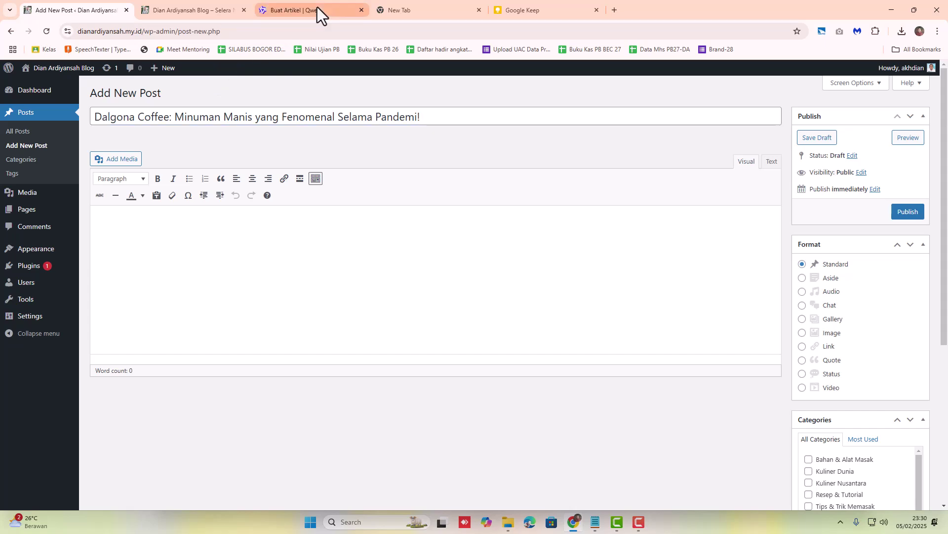
# Step: Copy Qwen's article from the opening paragraph through the closing "minuman manis yang melegenda ini!" into the WordPress post's content
pyautogui.click(318, 7)
pyautogui.moveTo(244, 251); pyautogui.dragTo(508, 247)
pyautogui.scroll(-3, 302, 361)
pyautogui.scroll(-5, 304, 361)
pyautogui.scroll(-3, 318, 346)
pyautogui.rightClick(507, 249)
pyautogui.click(531, 270)
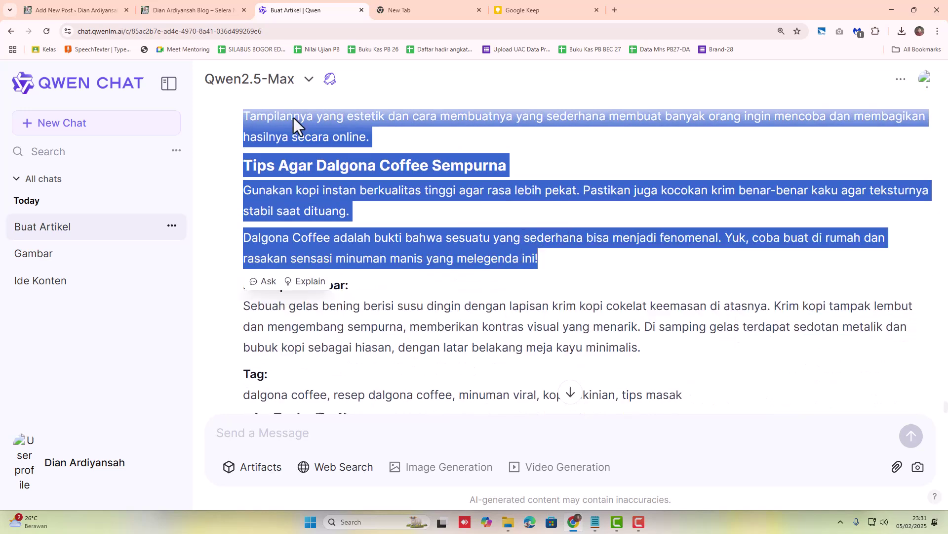
pyautogui.click(64, 11)
pyautogui.click(254, 231)
pyautogui.rightClick(253, 232)
pyautogui.click(296, 324)
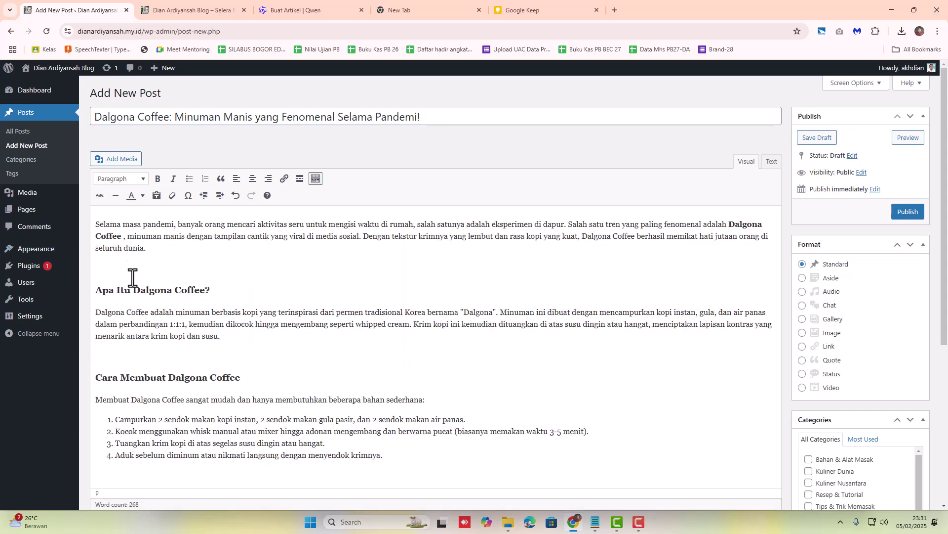
# Step: Remove the blank lines between the Dalgona Coffee article's sections and before its closing paragraph in the post content
pyautogui.scroll(-5, 161, 383)
pyautogui.scroll(5, 170, 376)
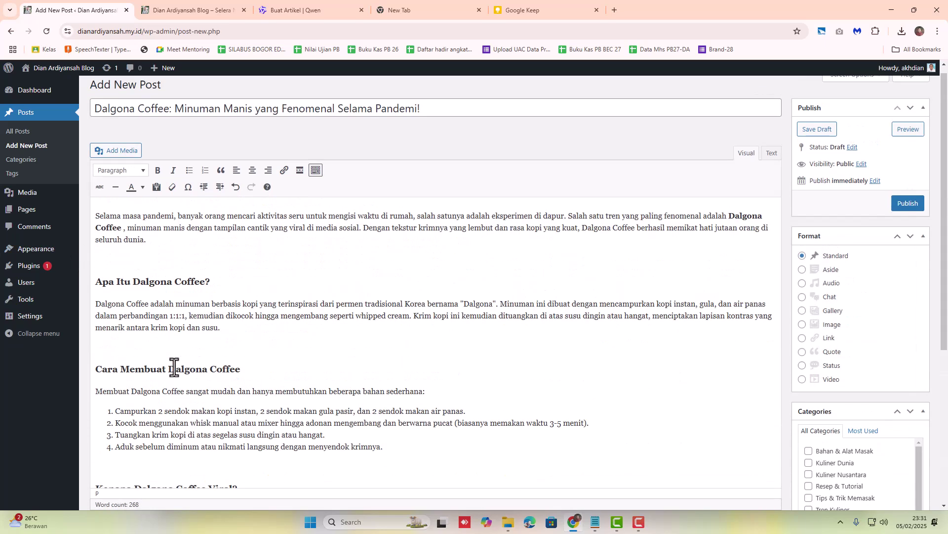
pyautogui.click(161, 240)
pyautogui.press('Delete')
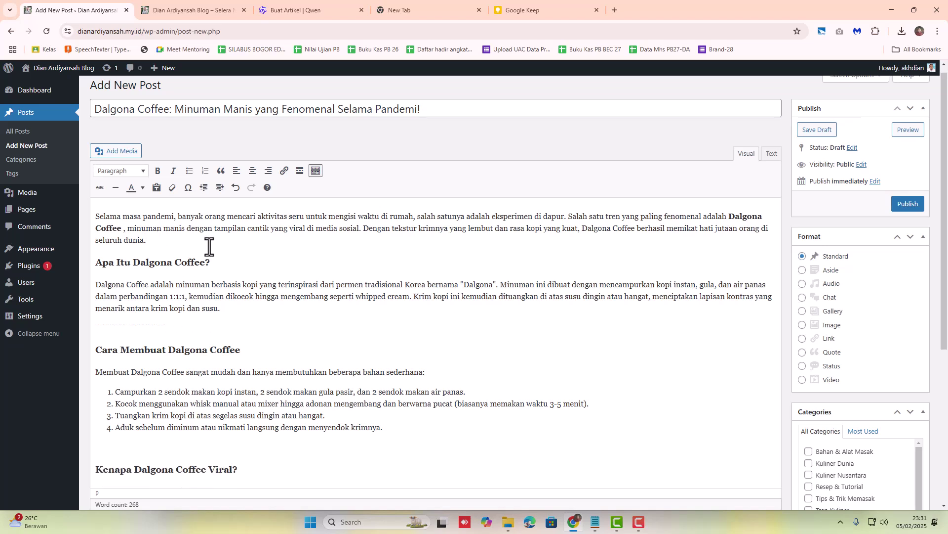
pyautogui.press('Delete')
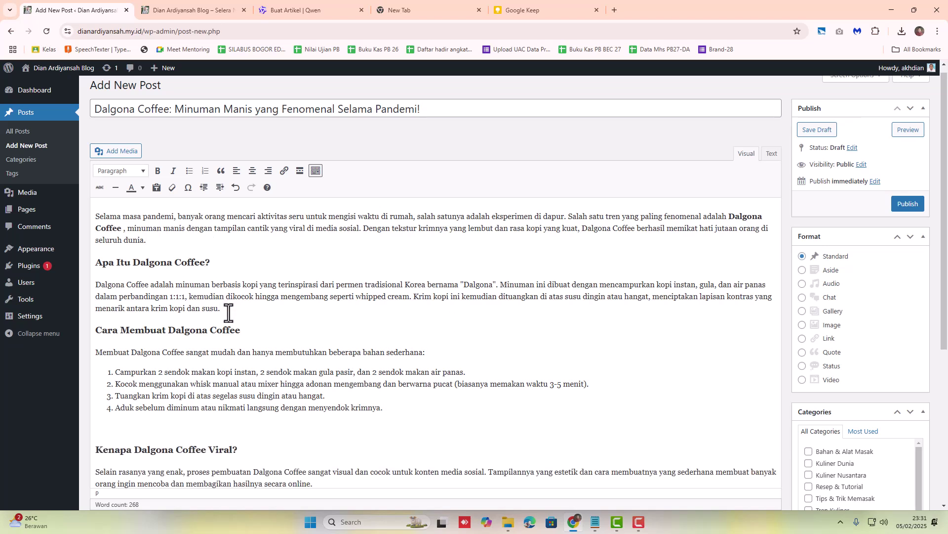
pyautogui.click(316, 430)
pyautogui.press('Delete')
pyautogui.scroll(-2, 319, 428)
pyautogui.click(315, 382)
pyautogui.press('Delete')
pyautogui.click(138, 433)
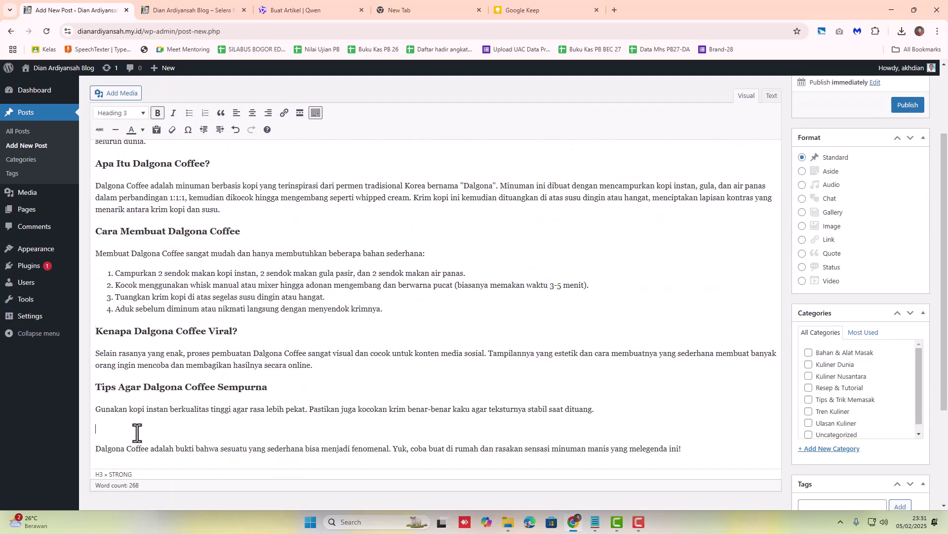
pyautogui.press('Delete')
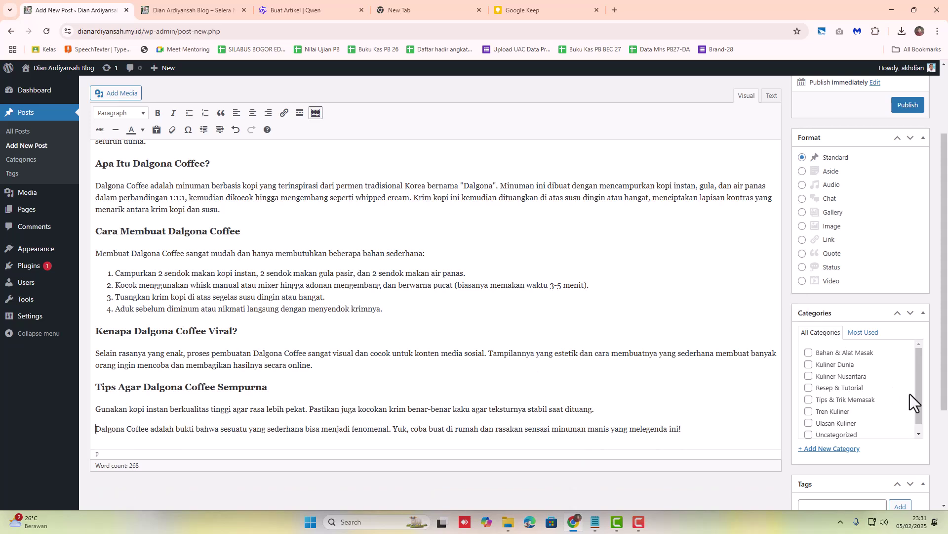
# Step: Assign the post to the Tren Kuliner category
pyautogui.moveTo(918, 387); pyautogui.dragTo(920, 393)
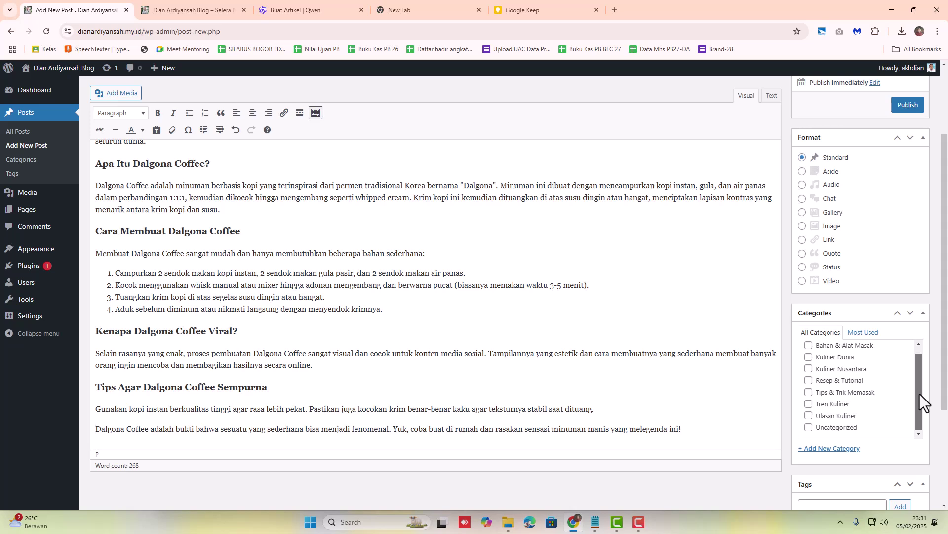
pyautogui.click(809, 405)
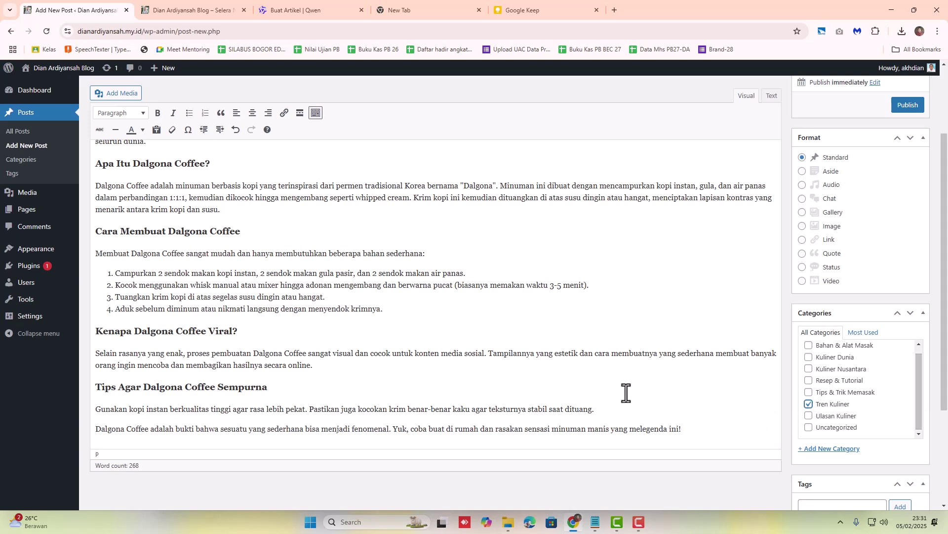
# Step: Add the tags "dalgona coffee, resep dalgona coffee, minuman viral, kopi kekinian, tips masak" to the post, copied from Qwen's article
pyautogui.scroll(-2, 884, 477)
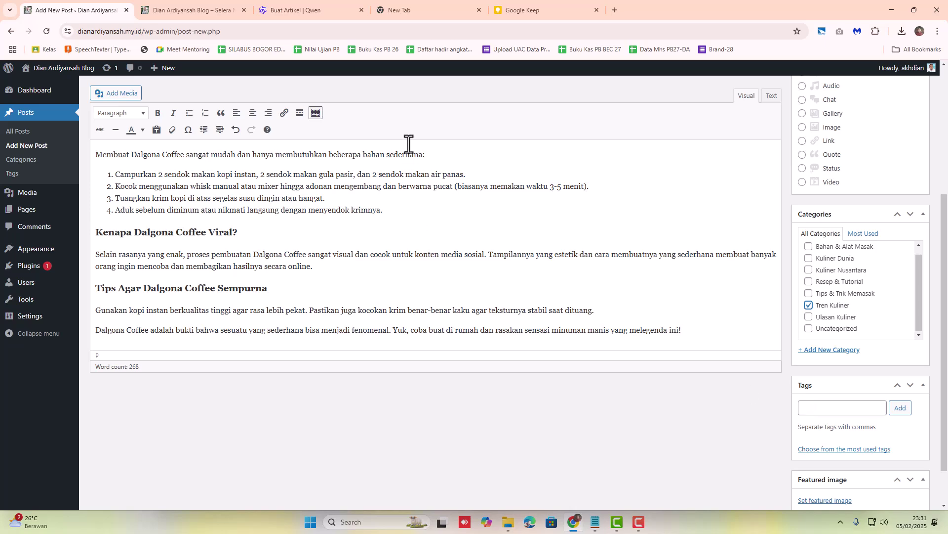
pyautogui.click(296, 8)
pyautogui.click(580, 277)
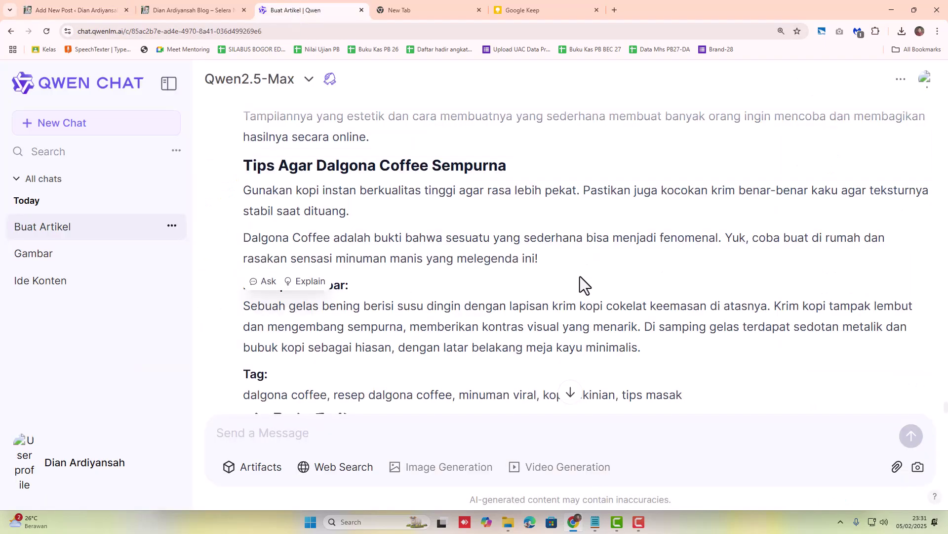
pyautogui.scroll(-1, 311, 356)
pyautogui.moveTo(245, 346); pyautogui.dragTo(657, 351)
pyautogui.rightClick(656, 354)
pyautogui.click(657, 354)
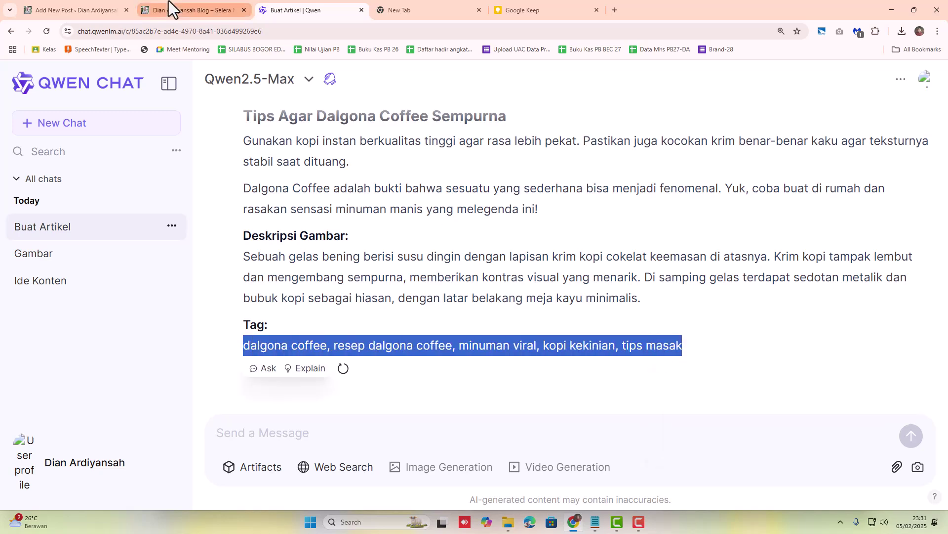
pyautogui.click(76, 6)
pyautogui.rightClick(813, 409)
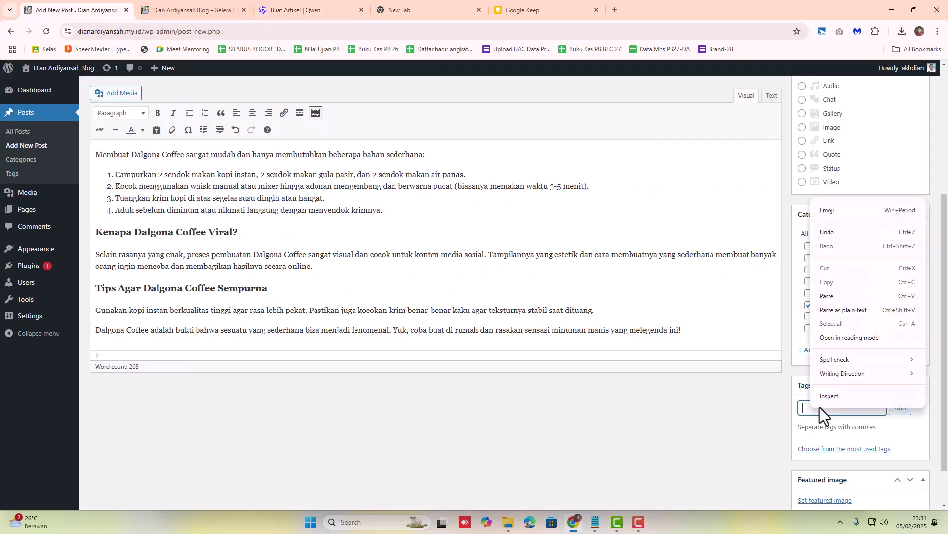
pyautogui.click(827, 298)
pyautogui.click(900, 408)
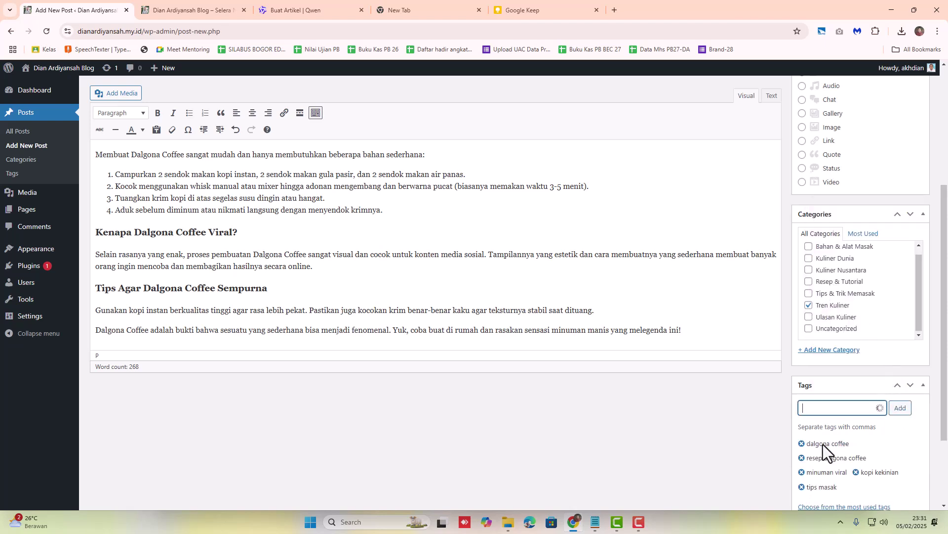
# Step: Copy the Deskripsi Gambar paragraph from Qwen's article into the Gambar chat and generate a 16:9 image from it
pyautogui.scroll(-2, 829, 475)
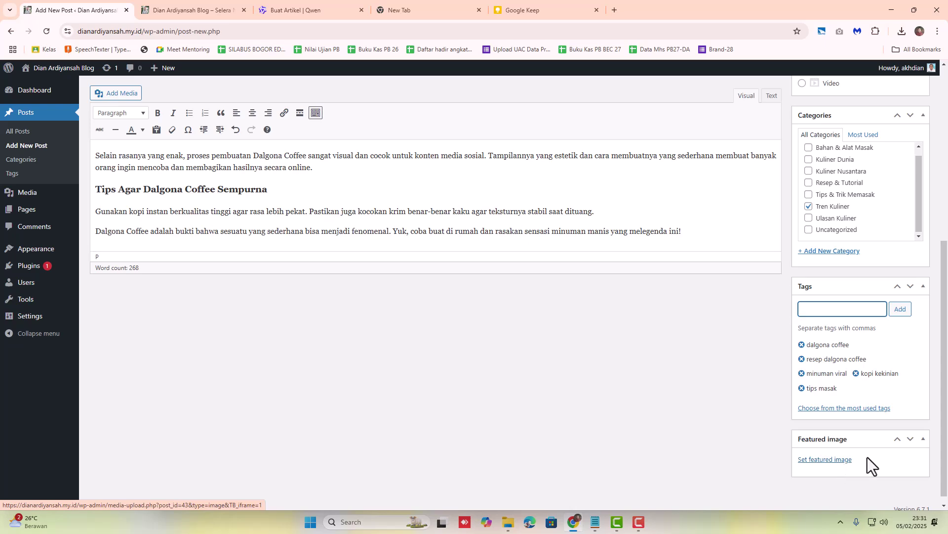
pyautogui.click(275, 11)
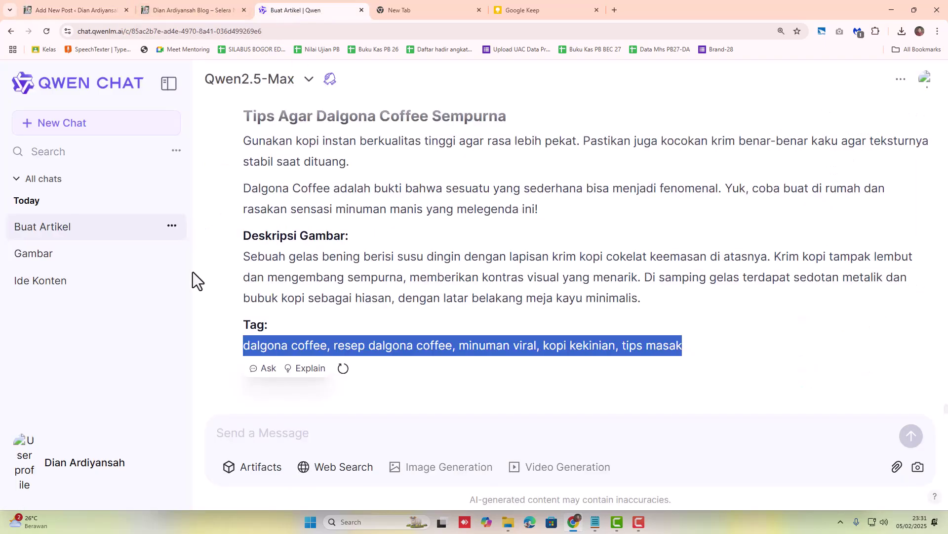
pyautogui.click(372, 395)
pyautogui.moveTo(243, 257); pyautogui.dragTo(674, 293)
pyautogui.rightClick(608, 288)
pyautogui.click(620, 300)
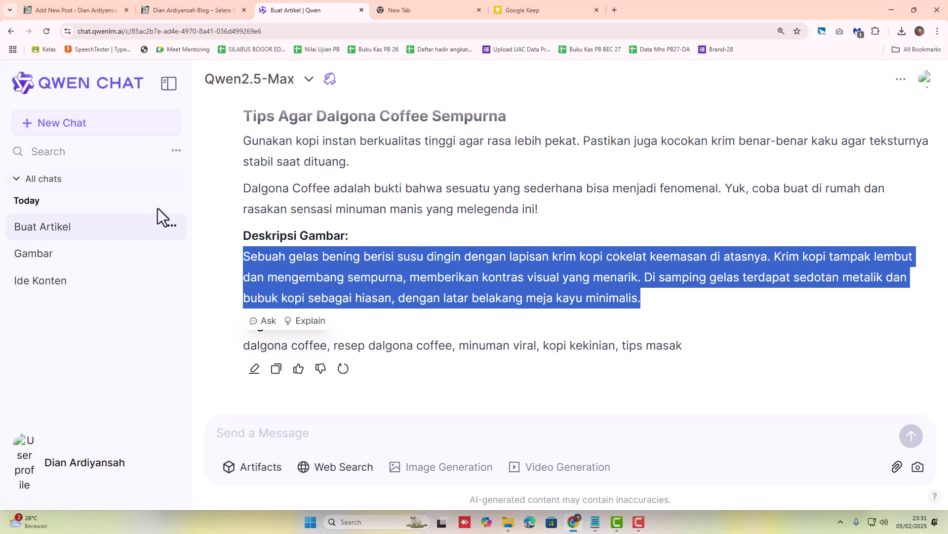
pyautogui.click(37, 254)
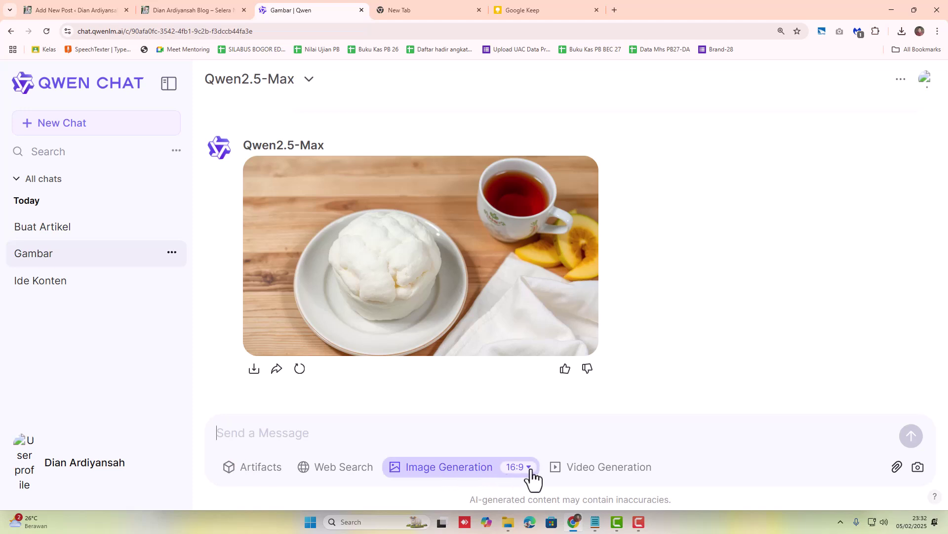
pyautogui.rightClick(262, 432)
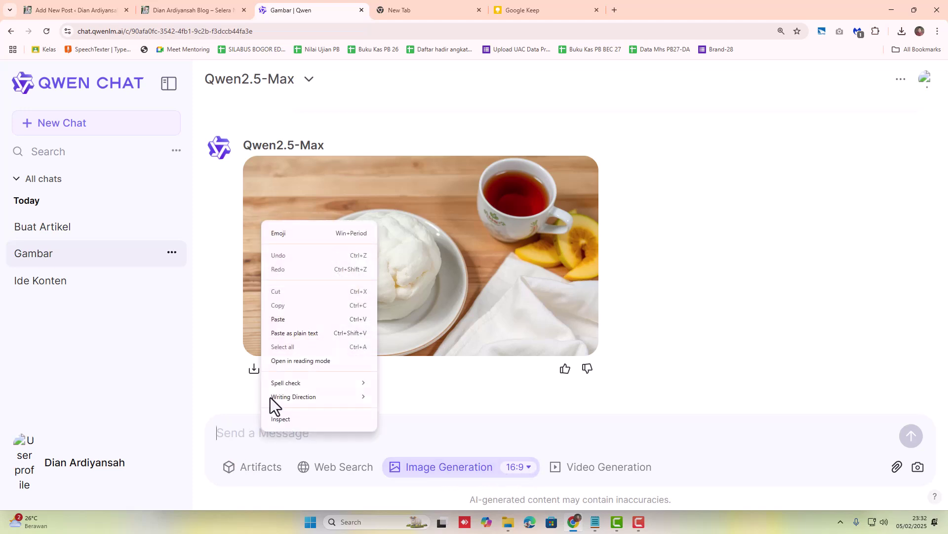
pyautogui.click(280, 319)
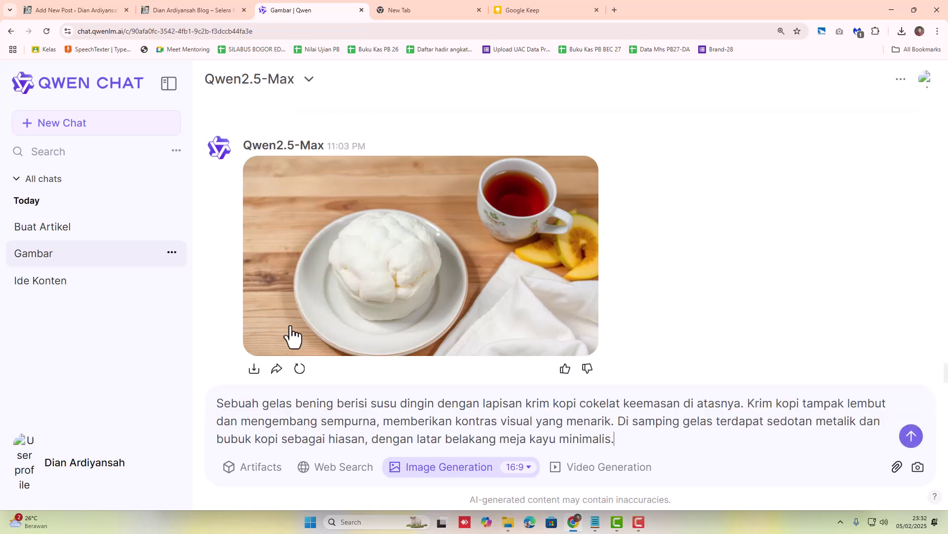
pyautogui.click(911, 437)
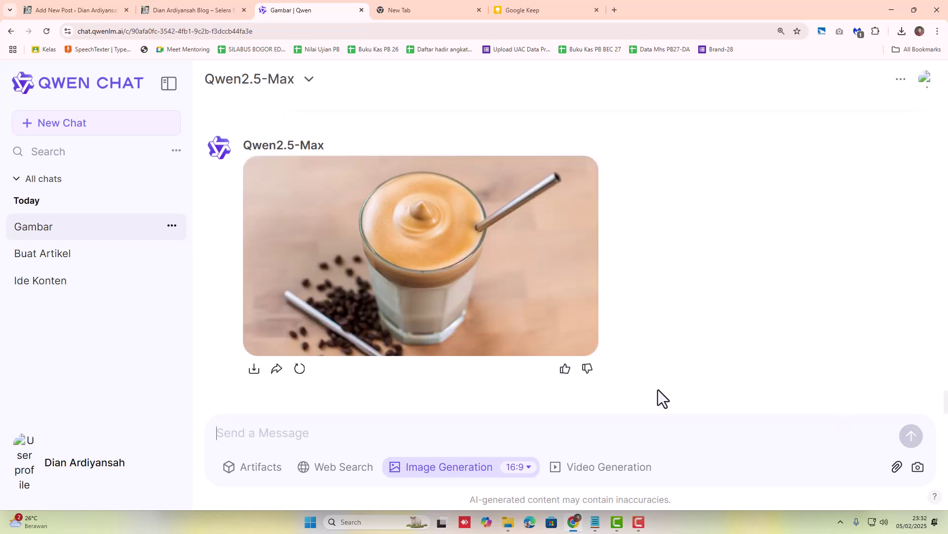
# Step: Download the generated coffee image and rename its file in the Downloads folder to Dalgona
pyautogui.click(254, 379)
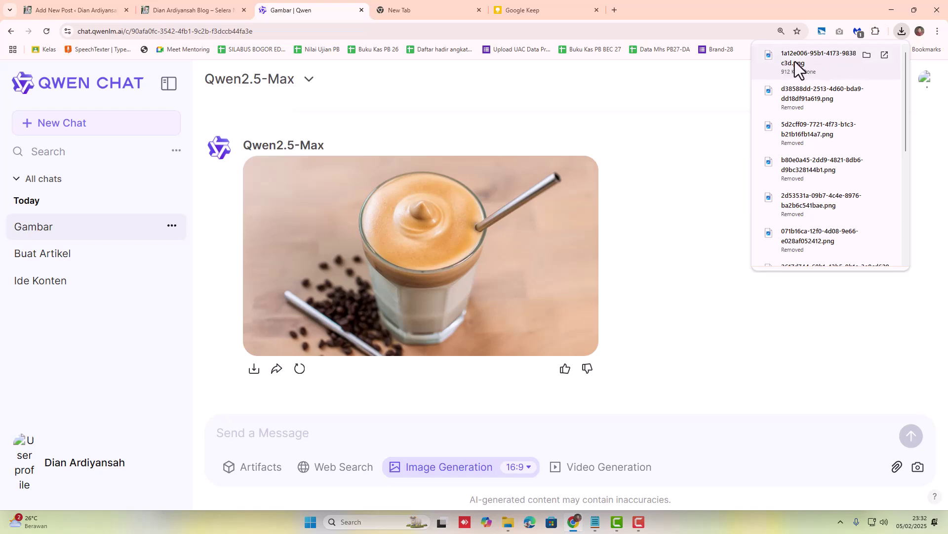
pyautogui.click(516, 522)
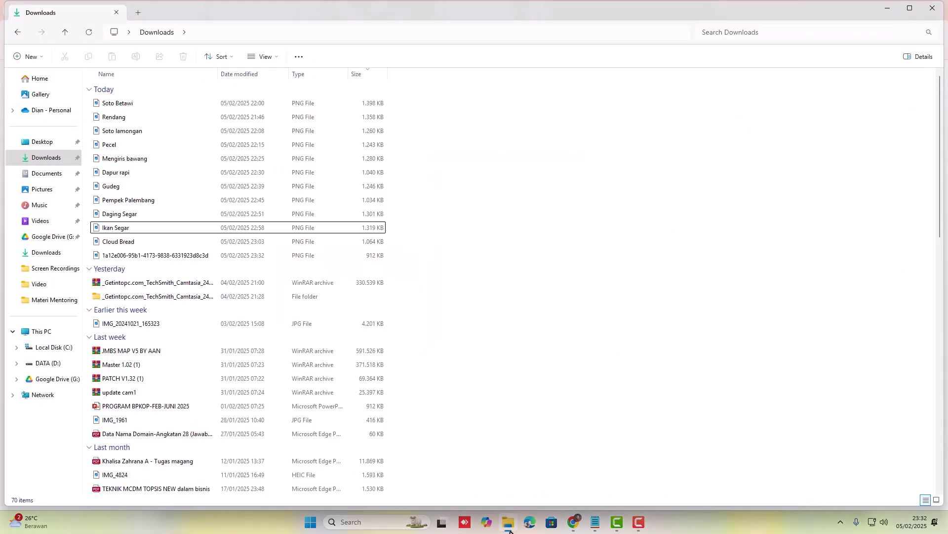
pyautogui.click(133, 256)
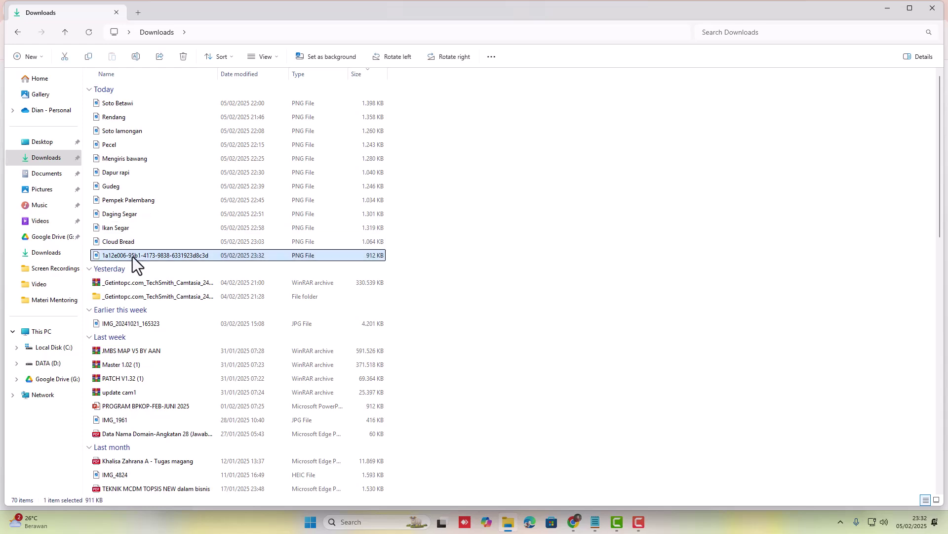
pyautogui.press('F2')
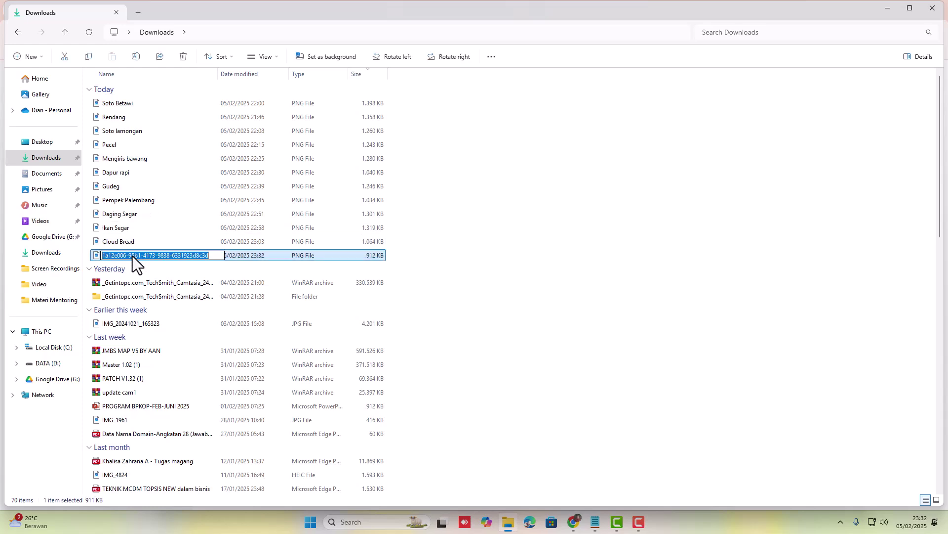
pyautogui.write('Dalgona')
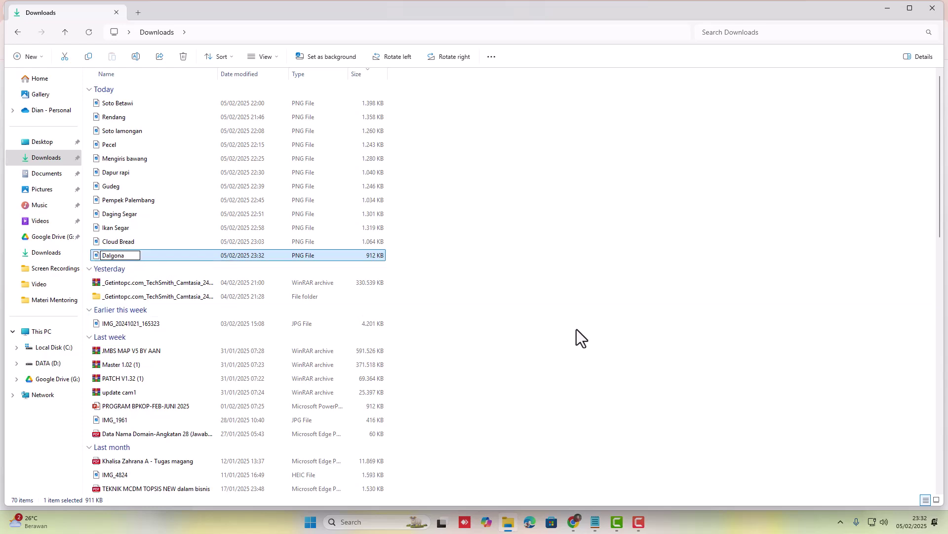
pyautogui.click(583, 355)
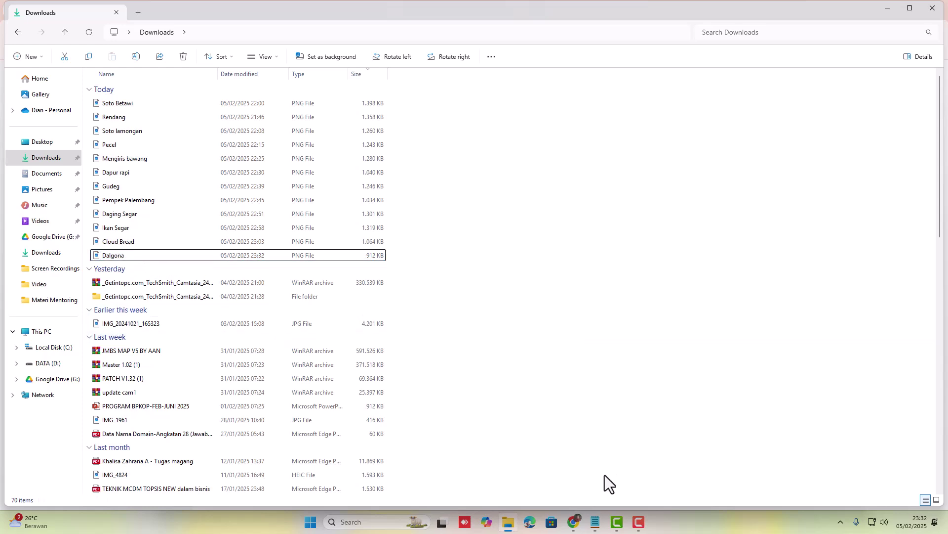
# Step: Return to the WordPress post, upload Dalgona.png from Downloads and set it as the featured image
pyautogui.click(573, 523)
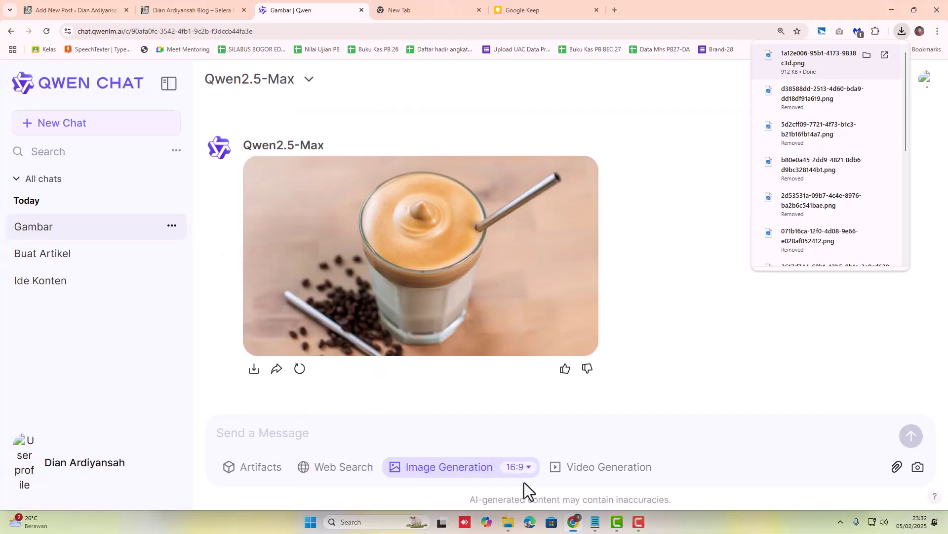
pyautogui.click(82, 9)
pyautogui.click(826, 459)
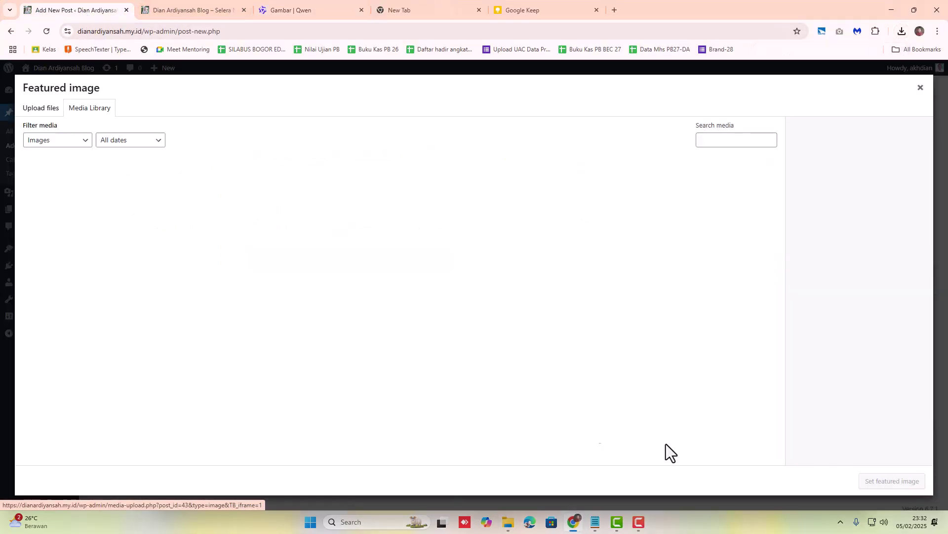
pyautogui.click(31, 110)
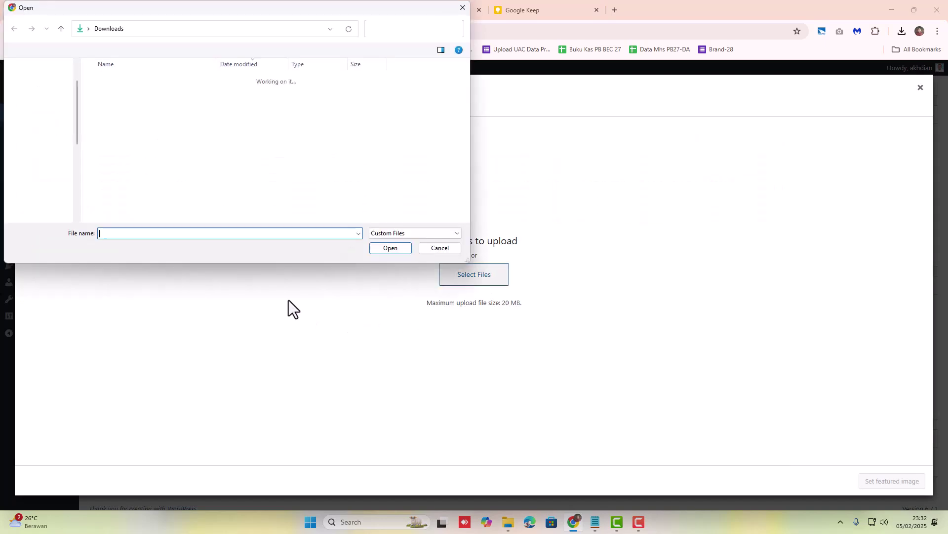
pyautogui.doubleClick(120, 94)
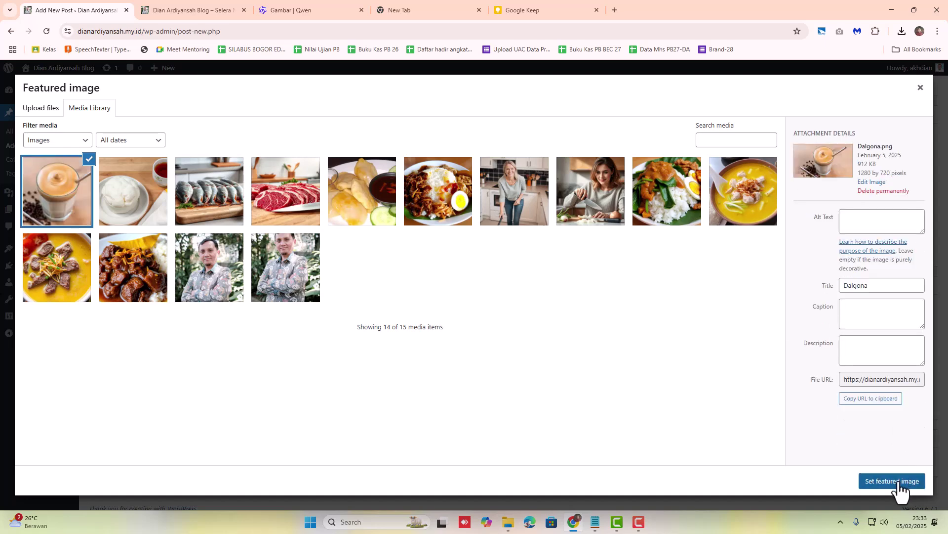
pyautogui.click(899, 482)
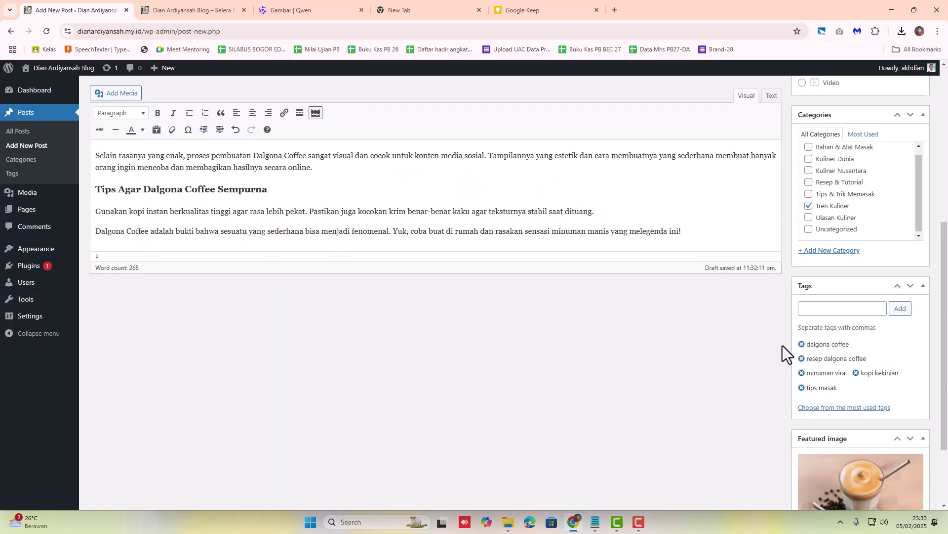
# Step: Publish the Dalgona Coffee post and open its permalink to view it on the site
pyautogui.scroll(-2, 782, 345)
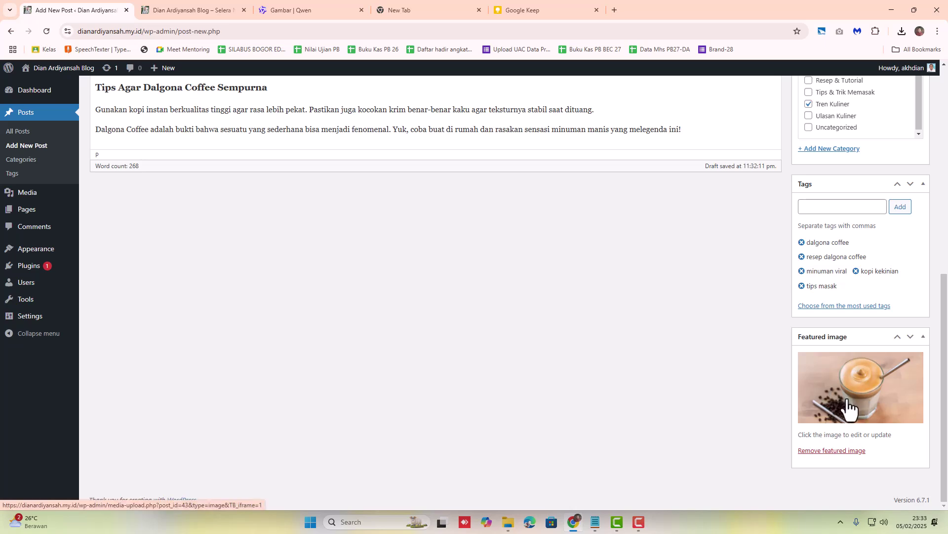
pyautogui.scroll(7, 605, 392)
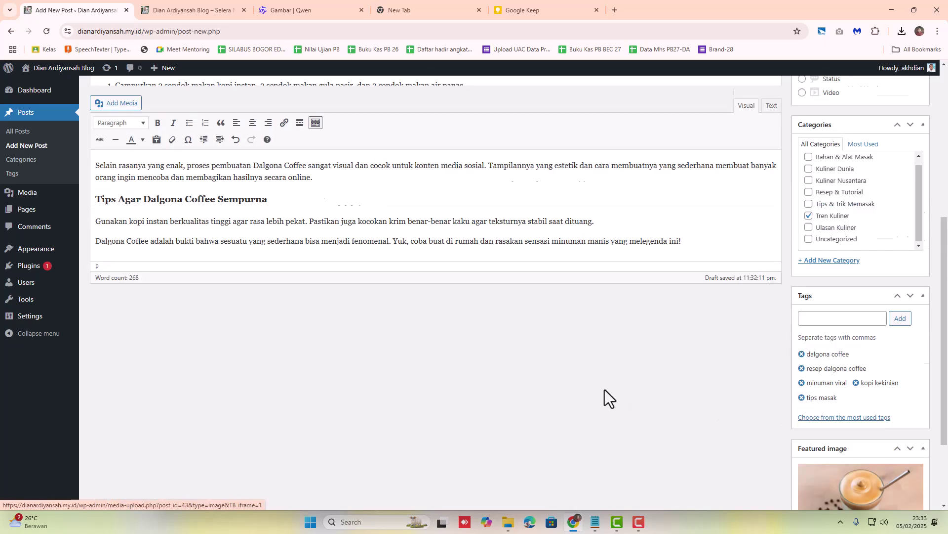
pyautogui.scroll(-2, 682, 390)
pyautogui.scroll(2, 903, 414)
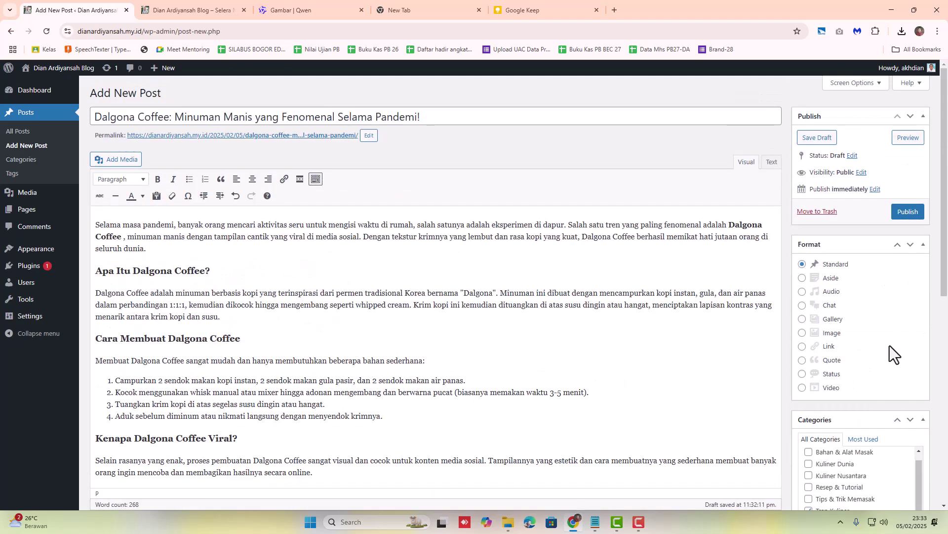
pyautogui.click(908, 213)
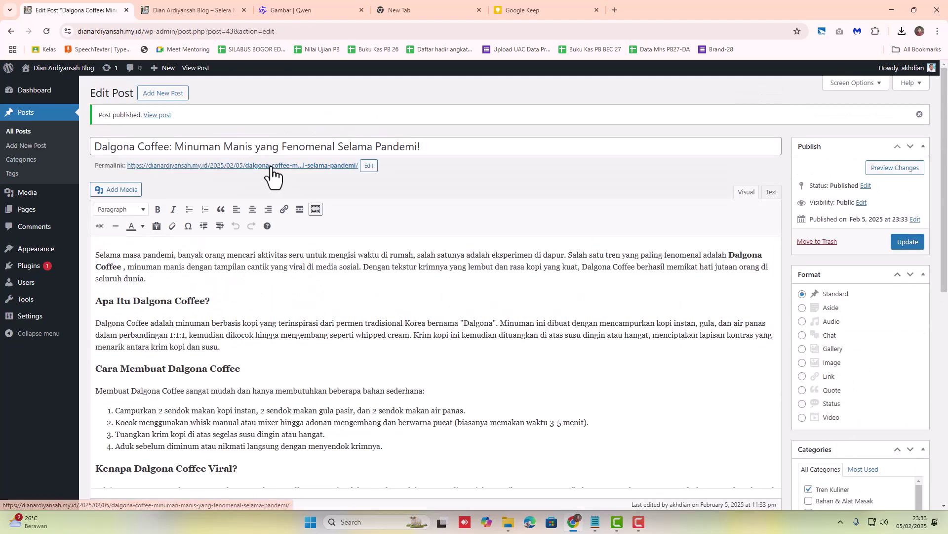
pyautogui.click(271, 167)
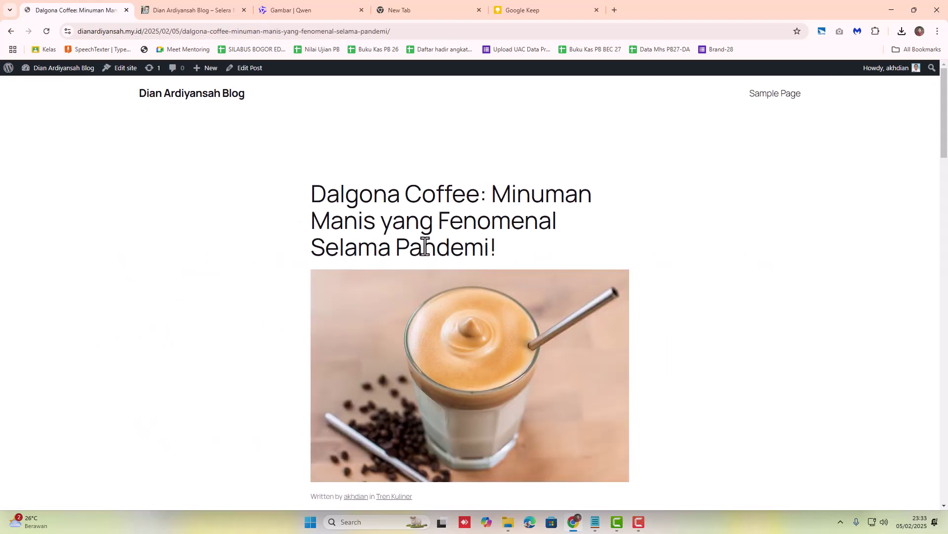
# Step: Examine the published Dalgona Coffee article from its featured image through to its tags, and check the blog's home page
pyautogui.scroll(-3, 374, 291)
pyautogui.scroll(1, 367, 280)
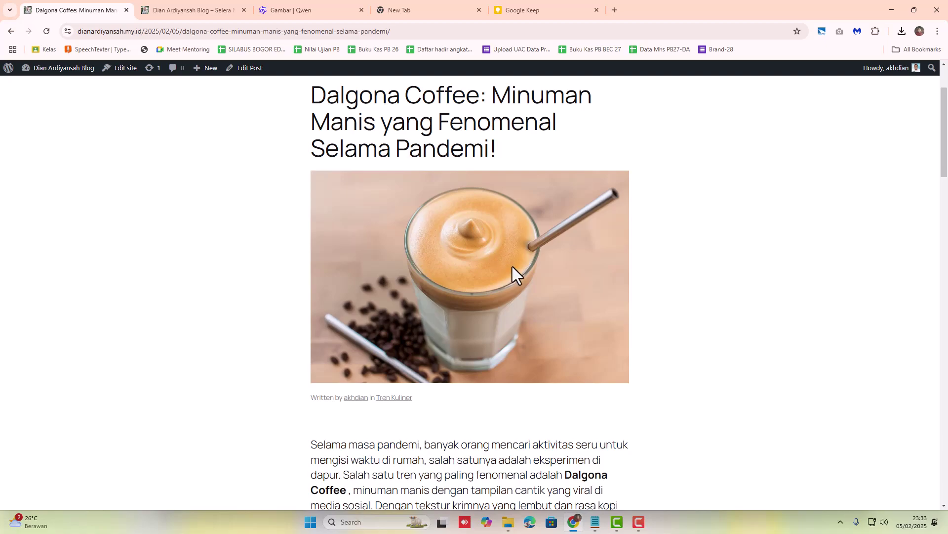
pyautogui.scroll(-8, 511, 269)
pyautogui.scroll(6, 493, 281)
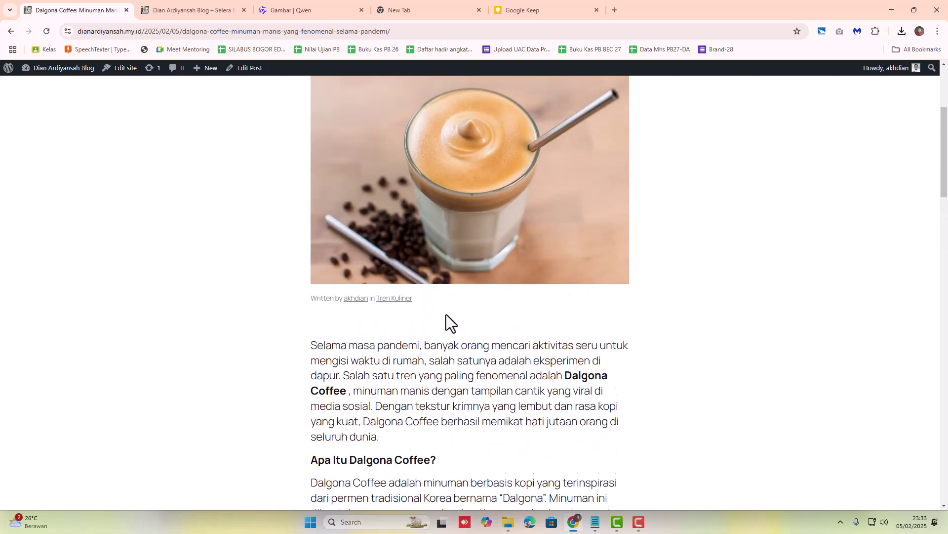
pyautogui.scroll(-3, 446, 314)
pyautogui.scroll(-12, 445, 313)
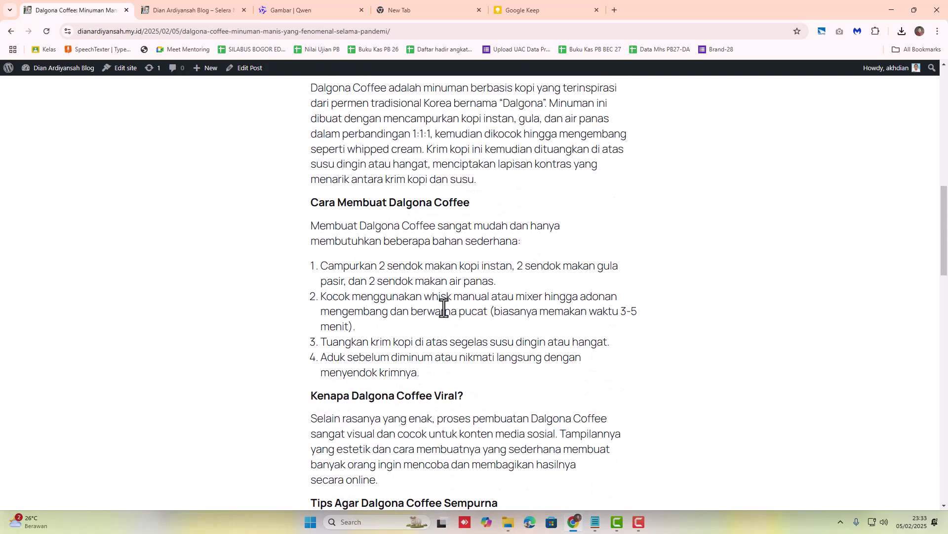
pyautogui.scroll(3, 432, 309)
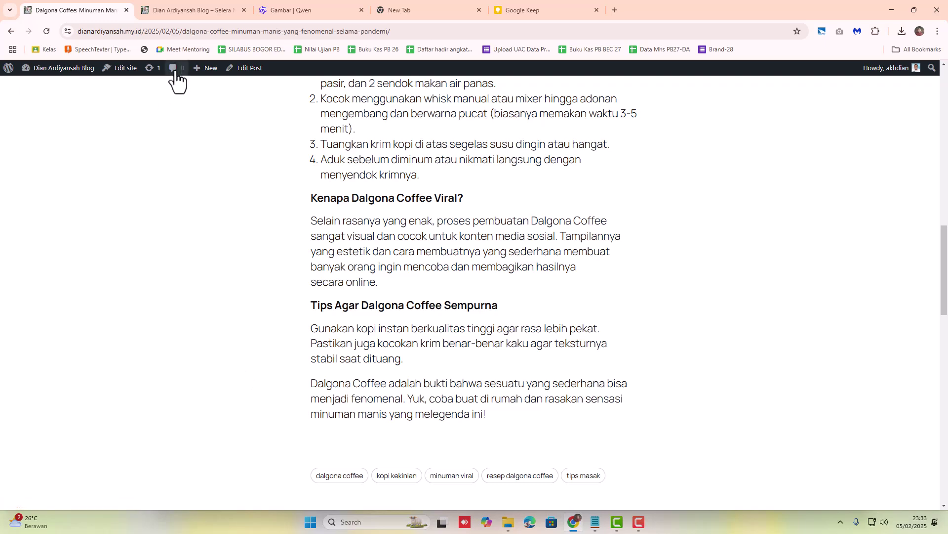
pyautogui.scroll(5, 174, 191)
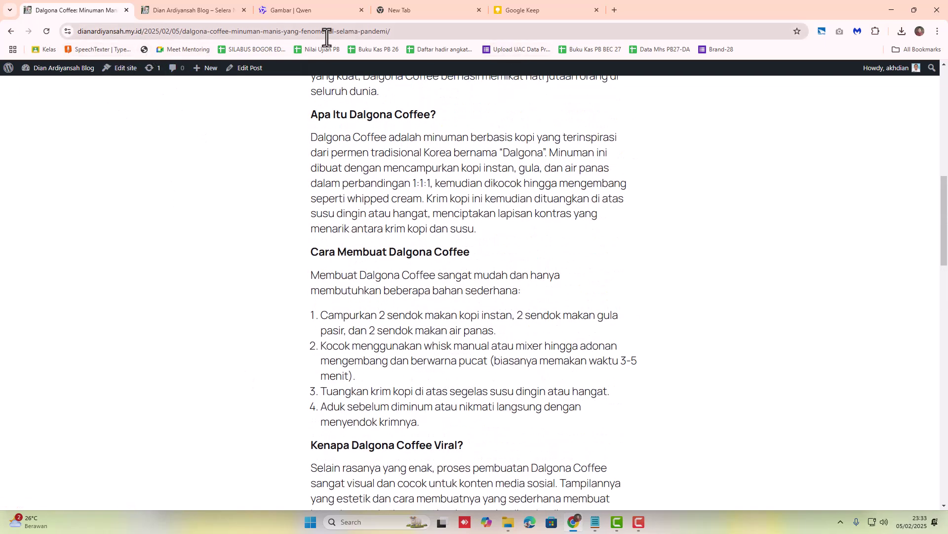
pyautogui.click(188, 10)
pyautogui.scroll(10, 256, 276)
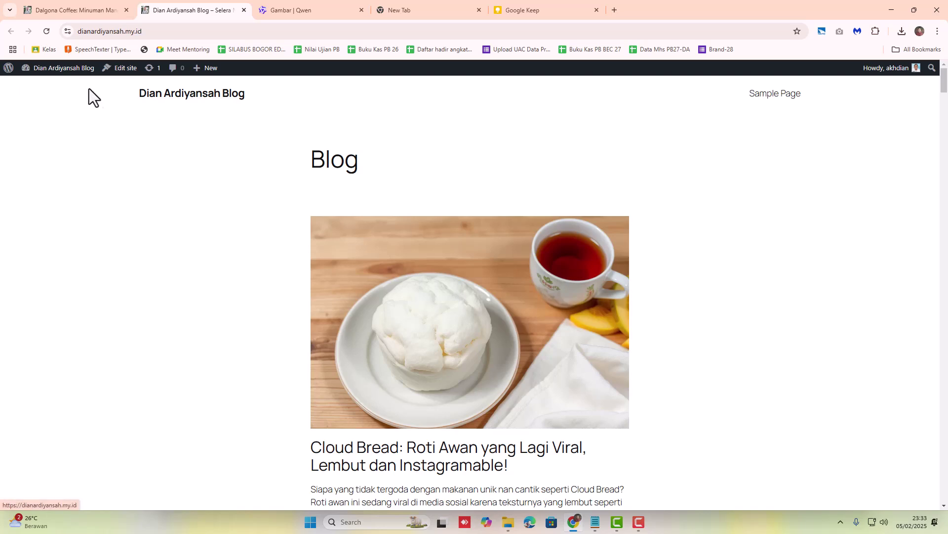
# Step: Go to the WordPress dashboard, open the list of all posts and examine the titles, categories and tags of the articles
pyautogui.click(67, 10)
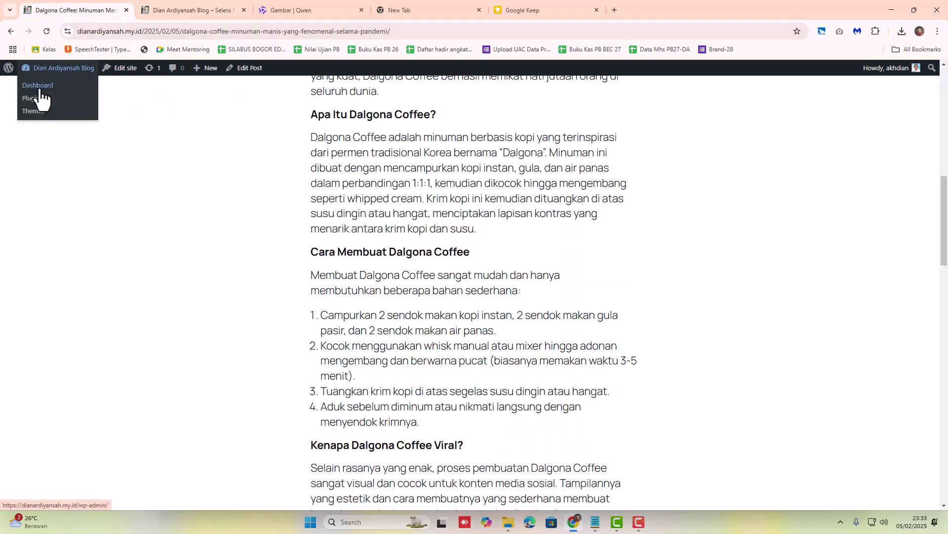
pyautogui.click(51, 89)
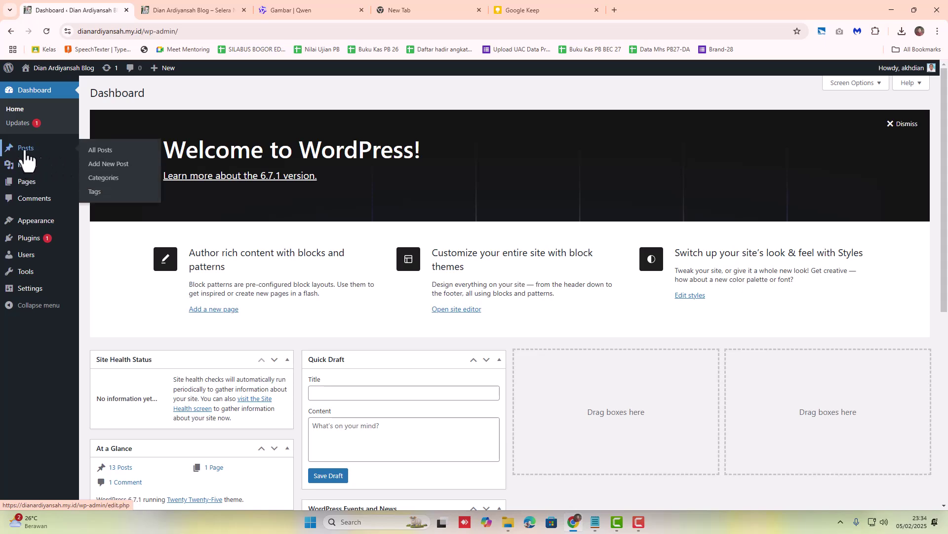
pyautogui.click(96, 193)
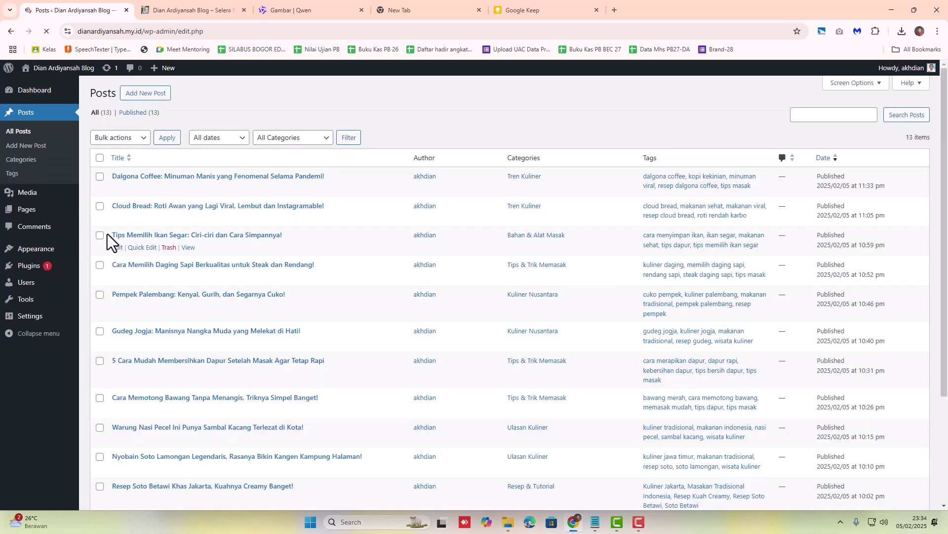
pyautogui.scroll(-3, 617, 275)
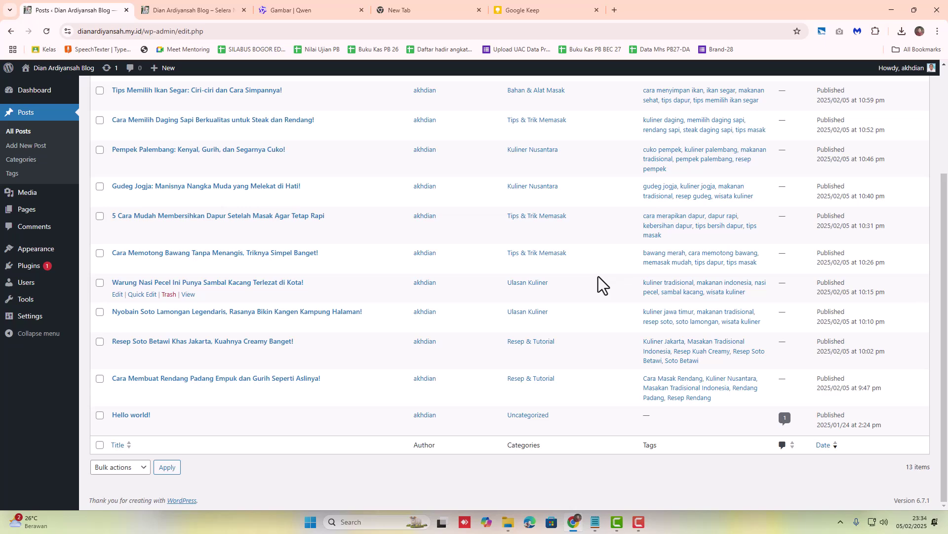
pyautogui.scroll(3, 598, 277)
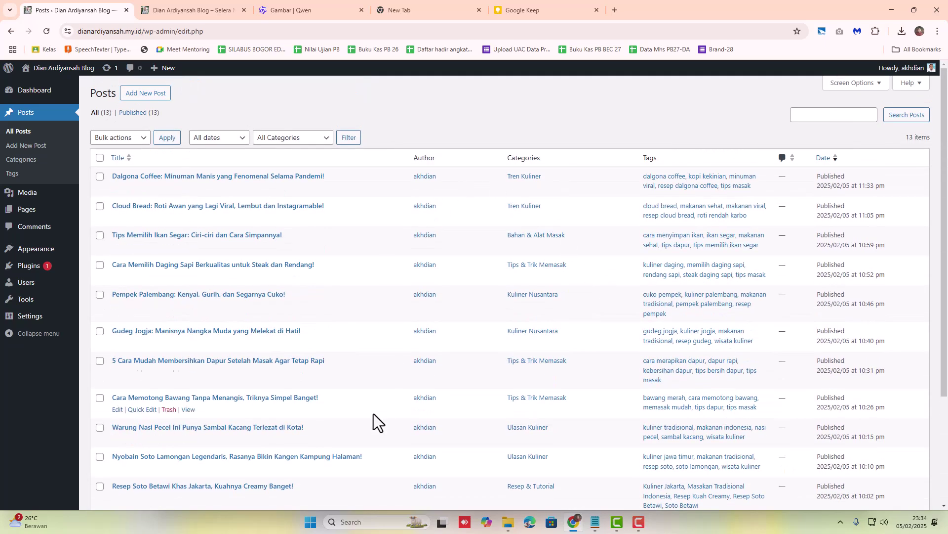
pyautogui.scroll(-3, 179, 297)
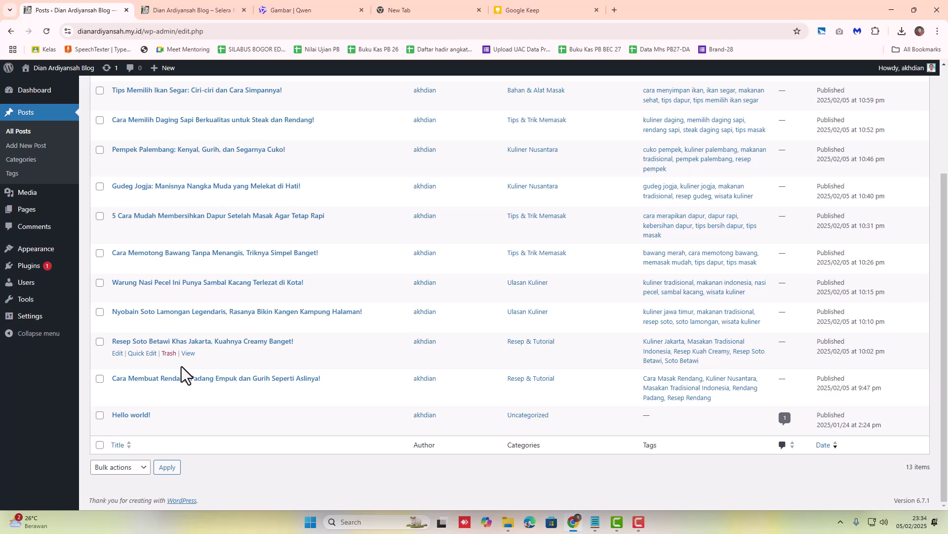
pyautogui.scroll(3, 182, 366)
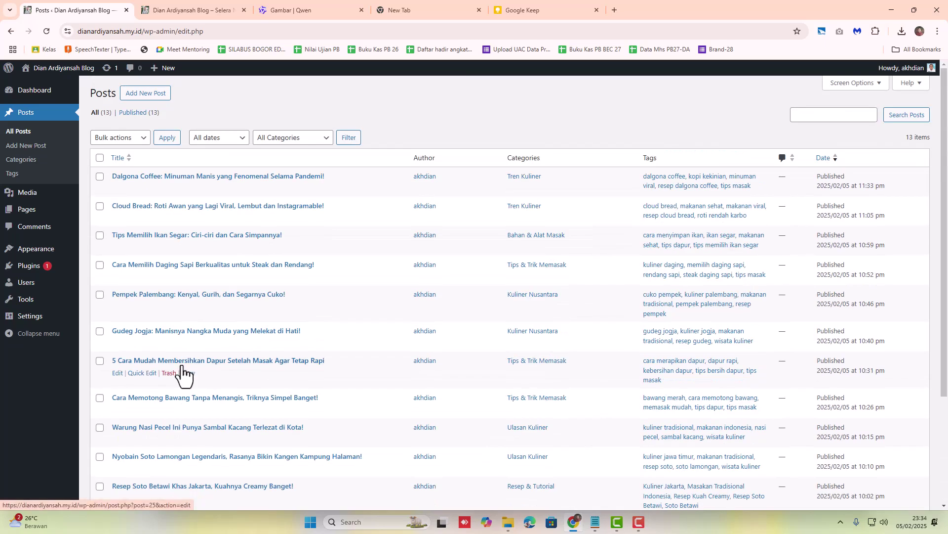